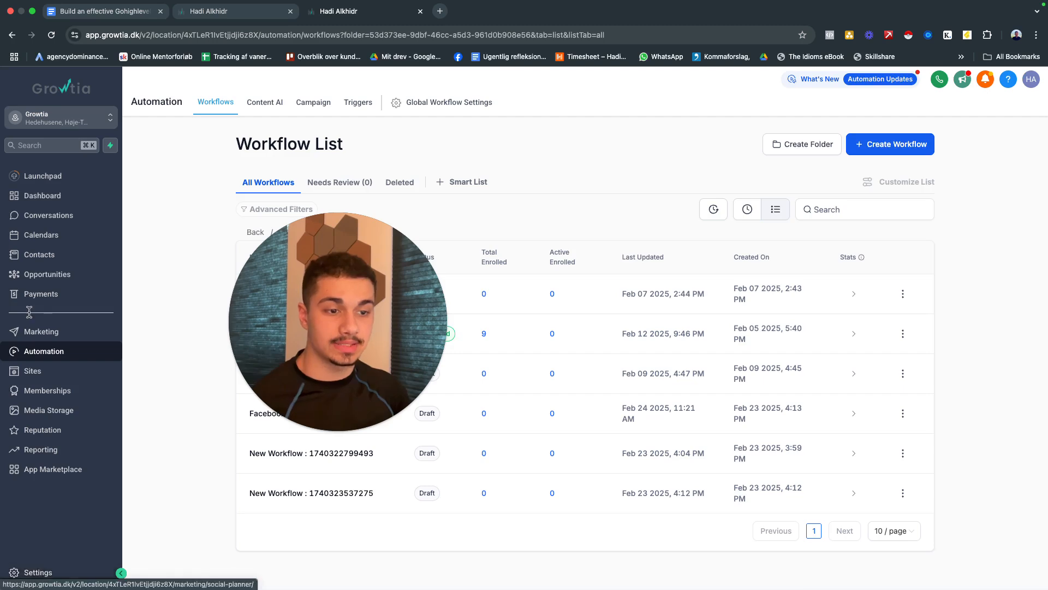
Open the Custom Fields page in the account settings
left_click(38, 573)
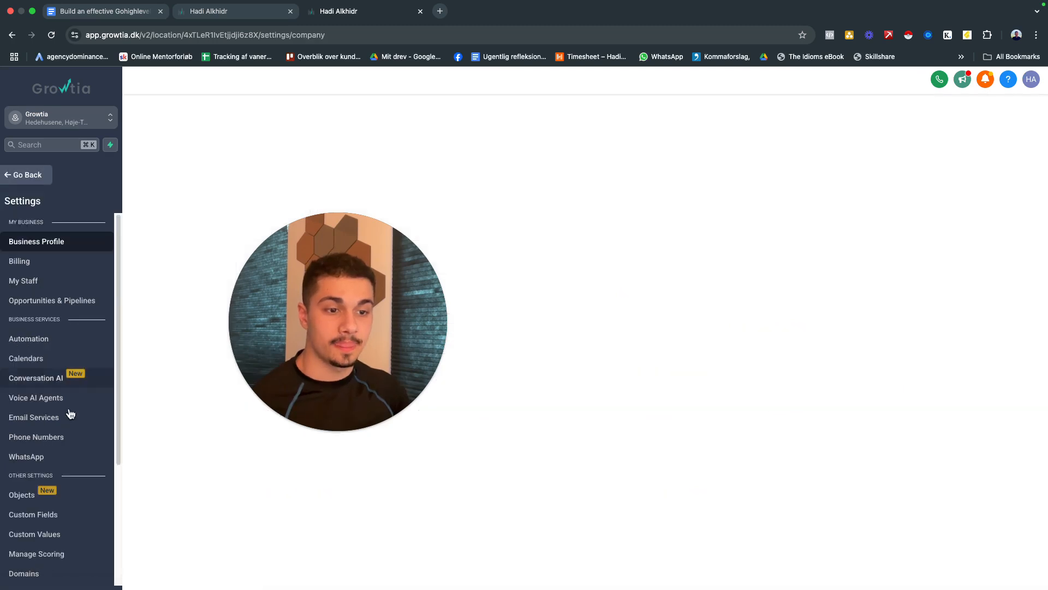
scroll(65, 425, "down", 4)
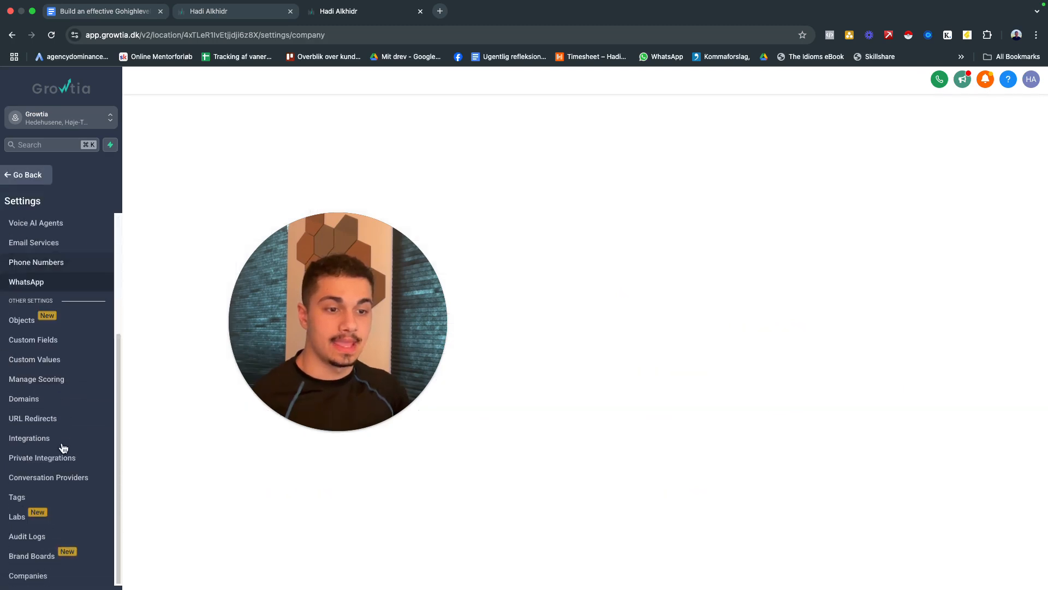
left_click(64, 341)
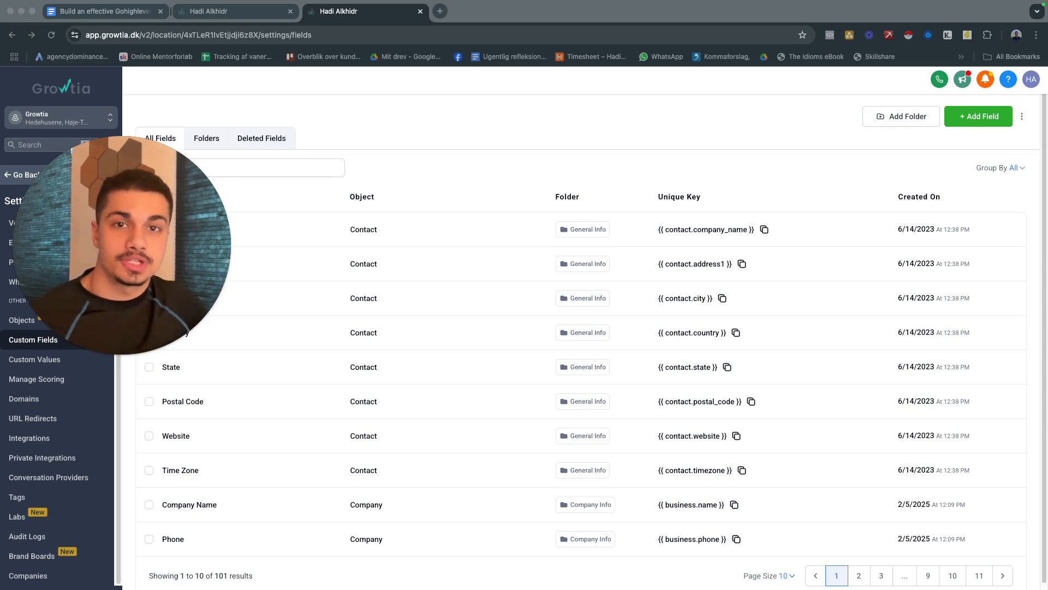
left_click_drag(151, 272, 283, 263)
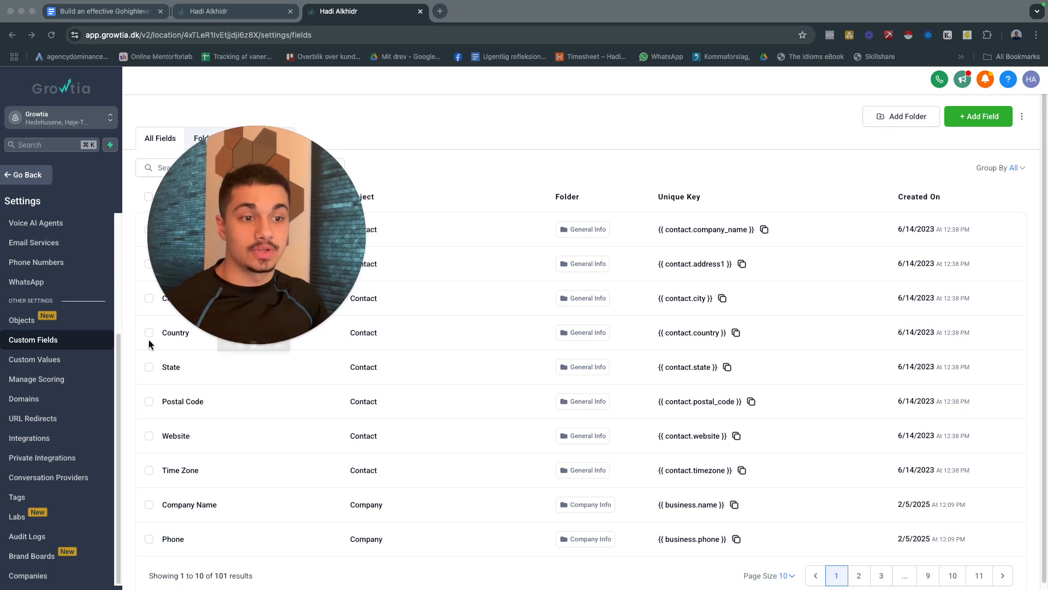
left_click_drag(210, 251, 74, 201)
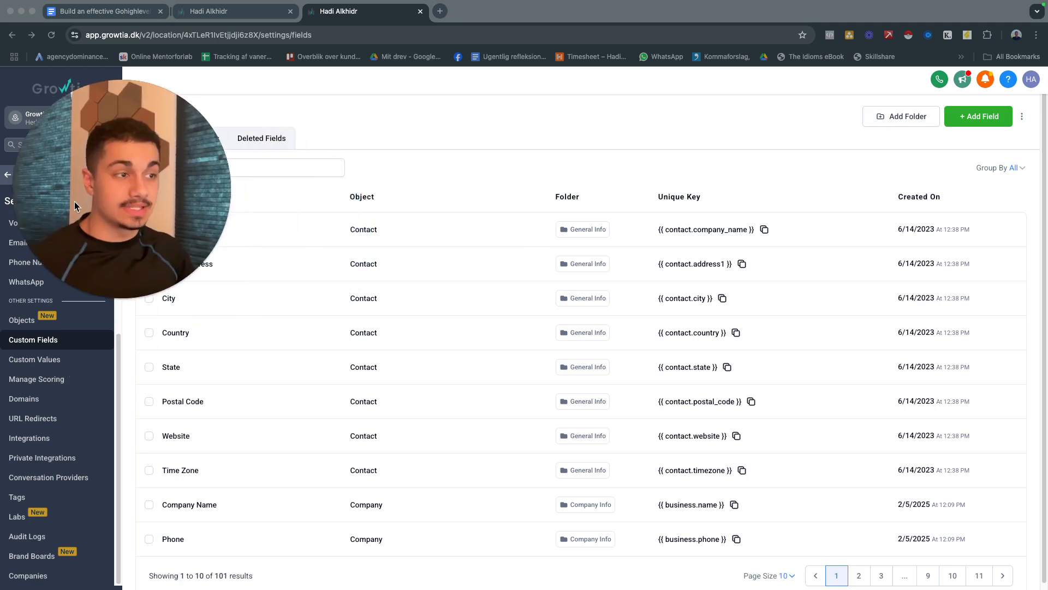
Draft a single-line contact field named "Why do you want to sell your property?" in the Additional Info group, and discard it
left_click(972, 112)
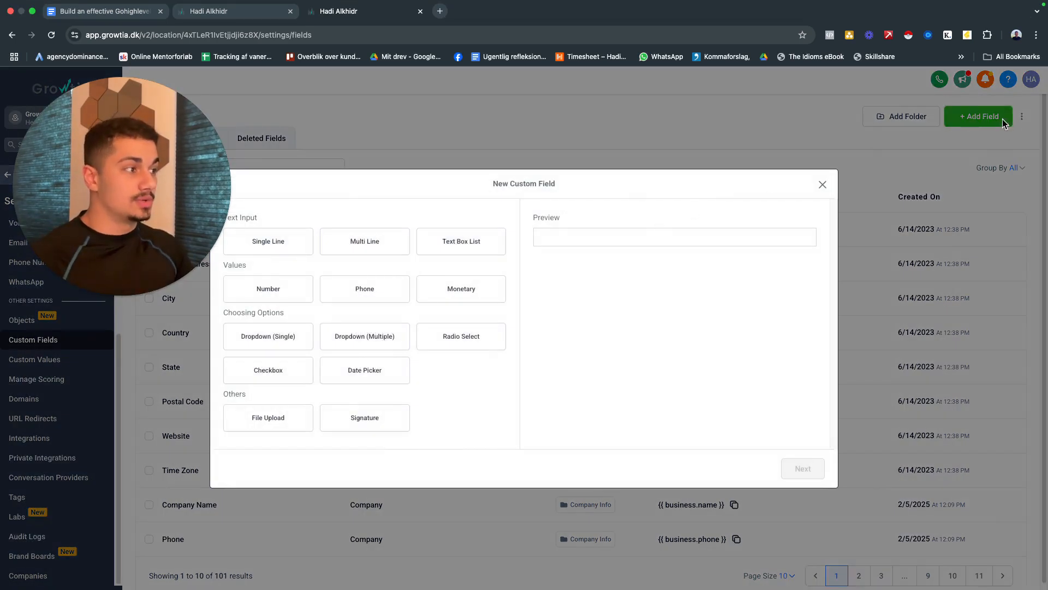
left_click(268, 242)
left_click(803, 468)
left_click(411, 306)
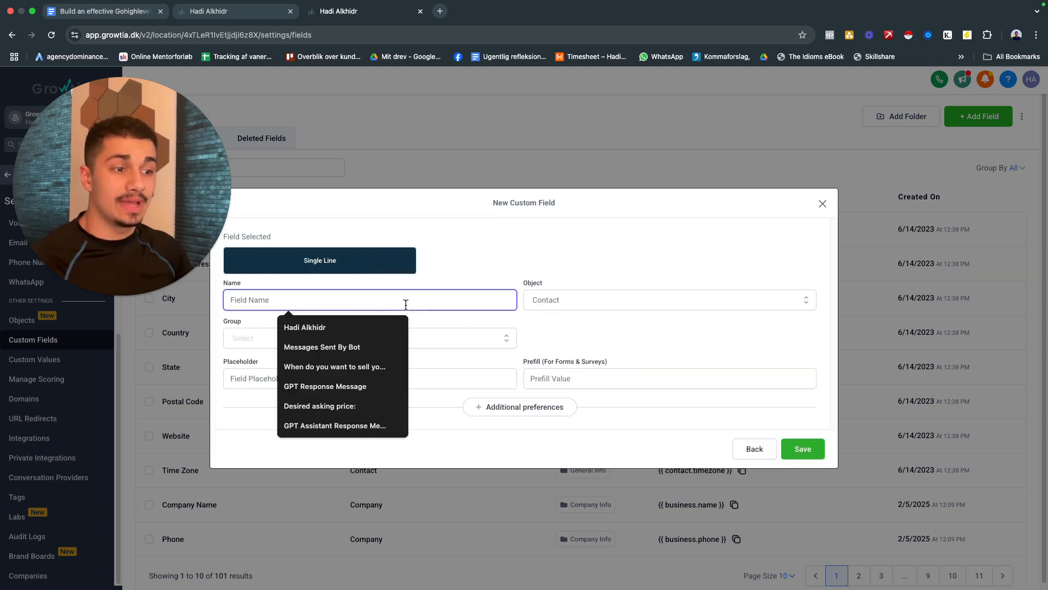
type("Why")
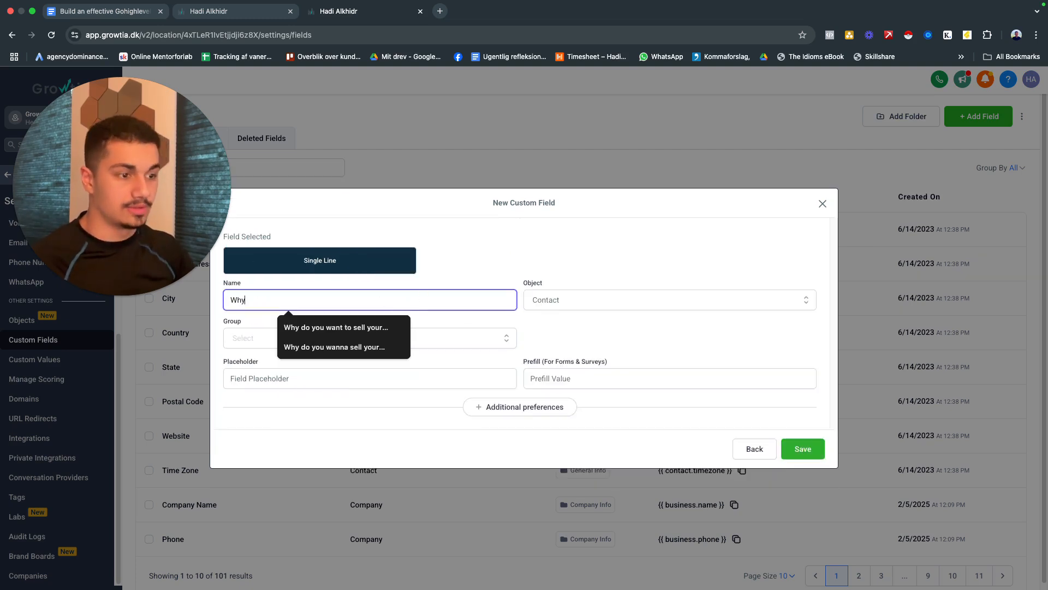
left_click(373, 334)
left_click(311, 339)
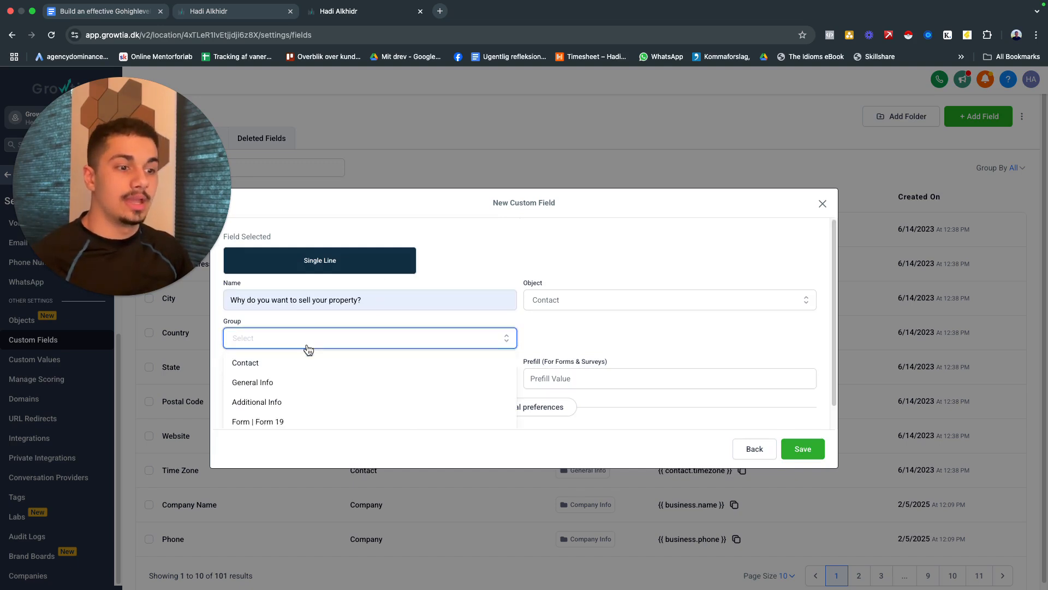
left_click(288, 401)
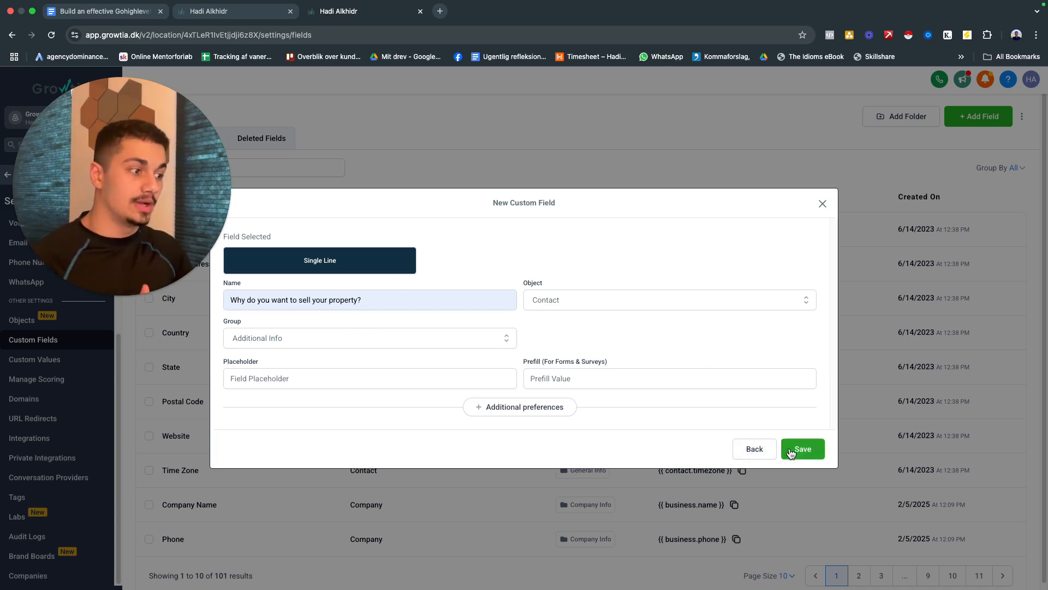
left_click(750, 453)
left_click(822, 185)
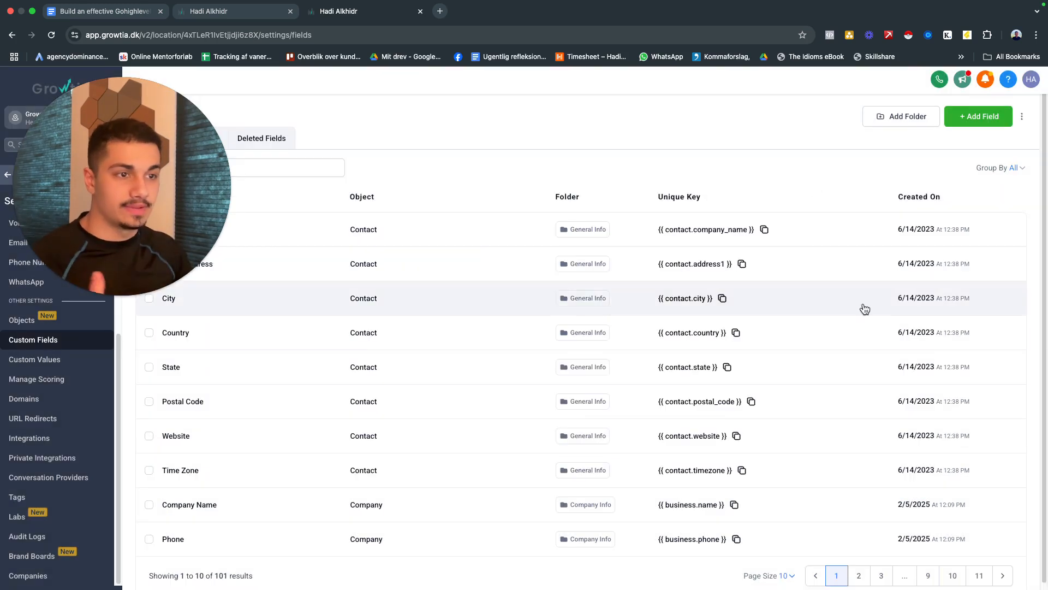
left_click(977, 117)
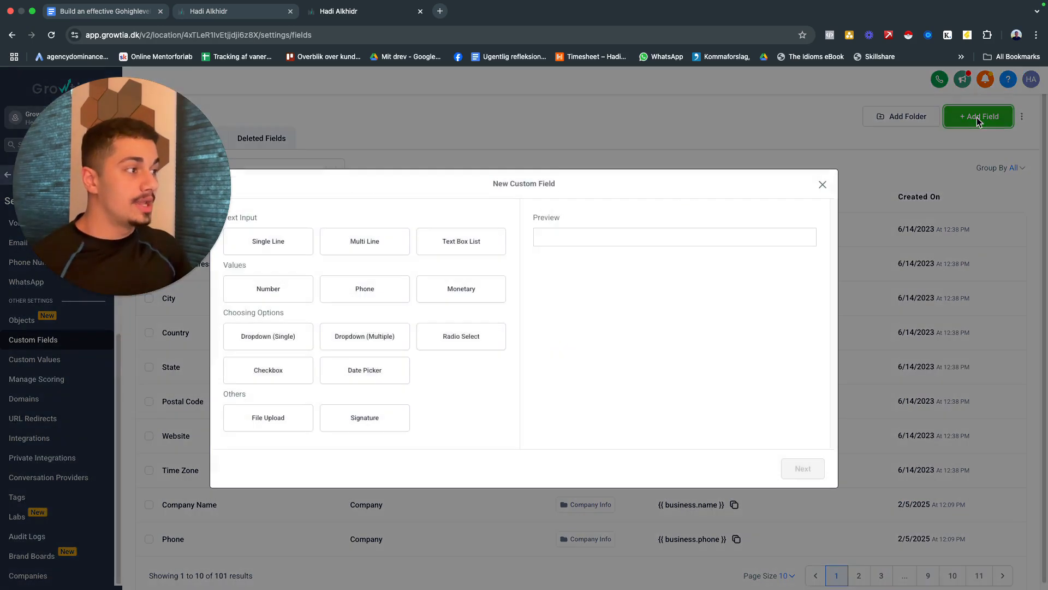
left_click(268, 241)
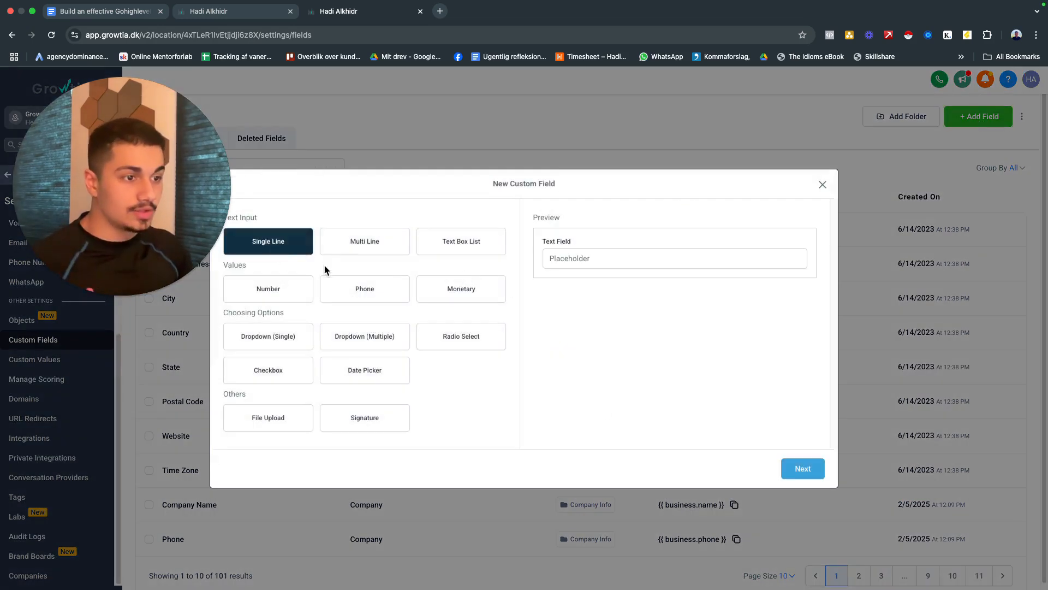
left_click(807, 473)
left_click(301, 300)
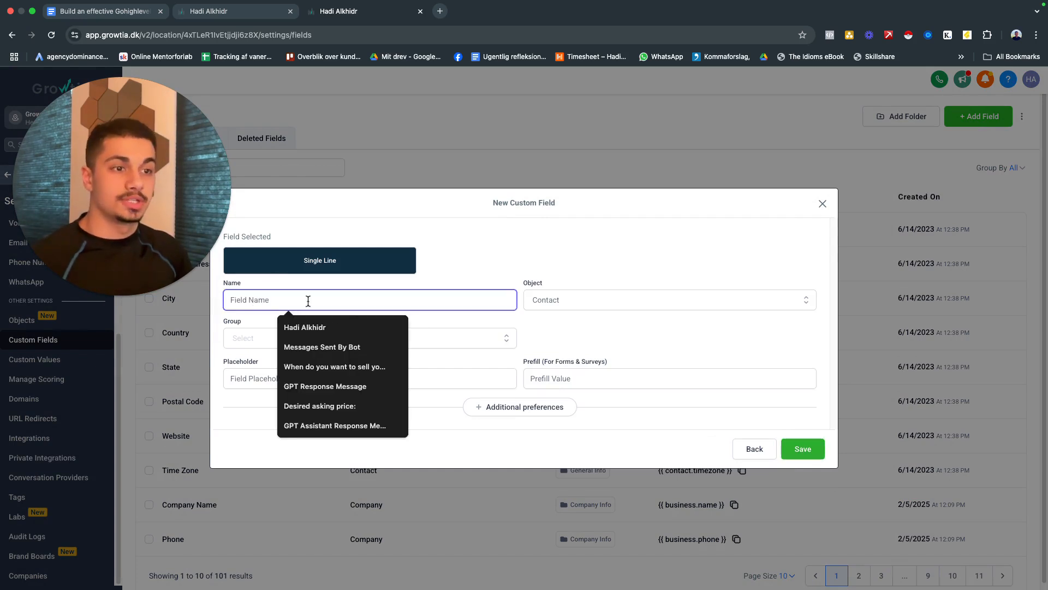
left_click(564, 330)
left_click(327, 292)
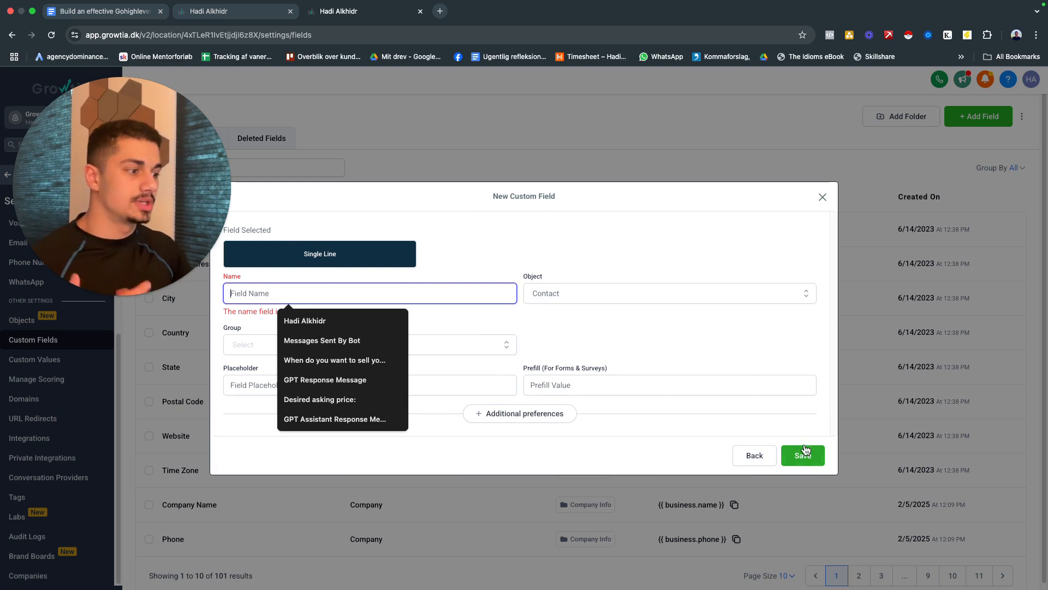
left_click(614, 338)
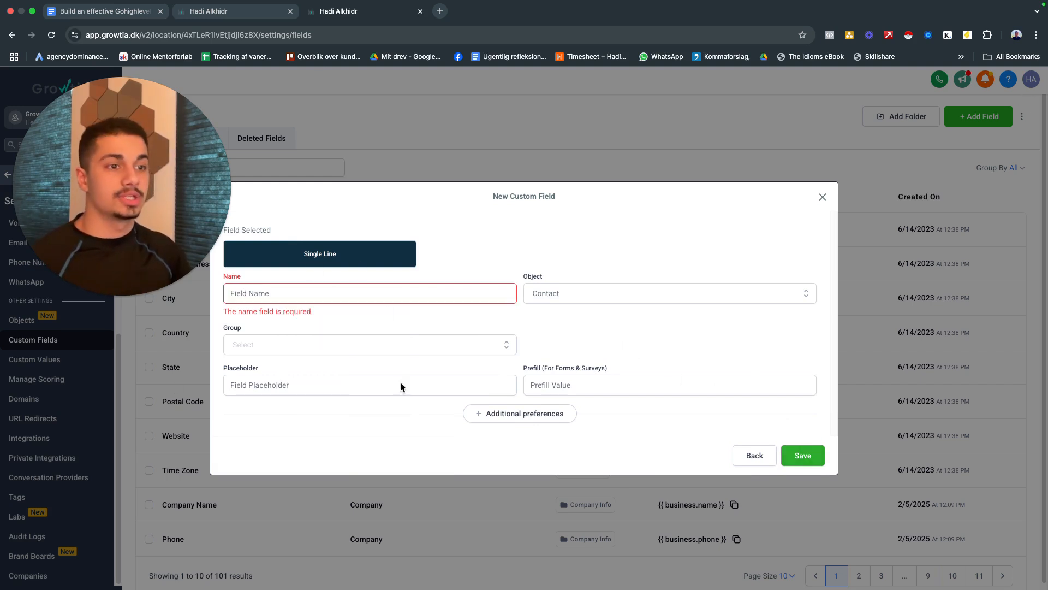
left_click(823, 197)
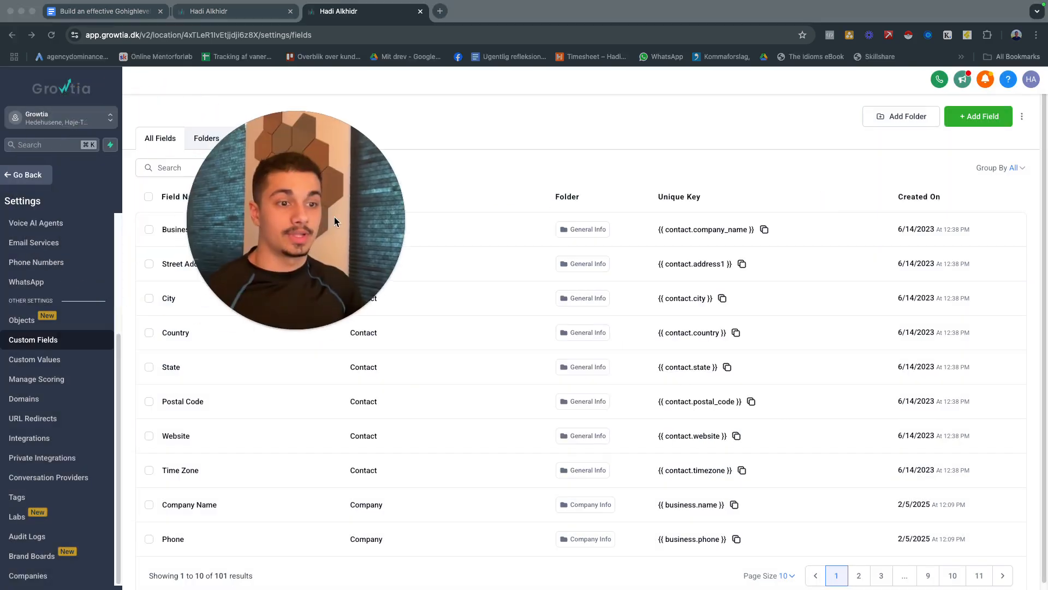
Open the Opportunities pipelines and discard the unsaved Motivated Seller Leads pipeline draft
scroll(54, 328, "up", 3)
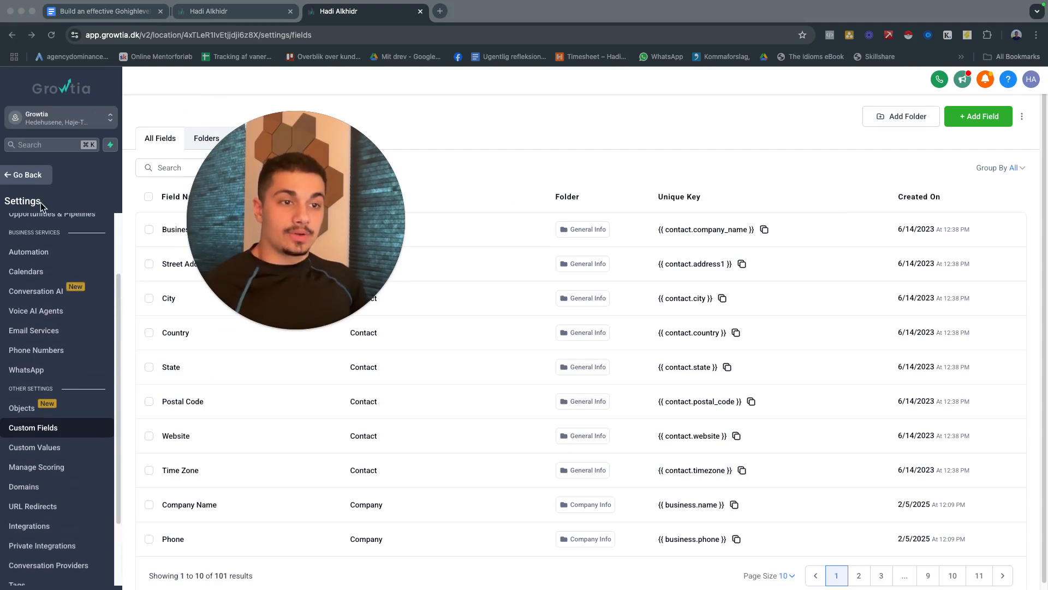
left_click(36, 175)
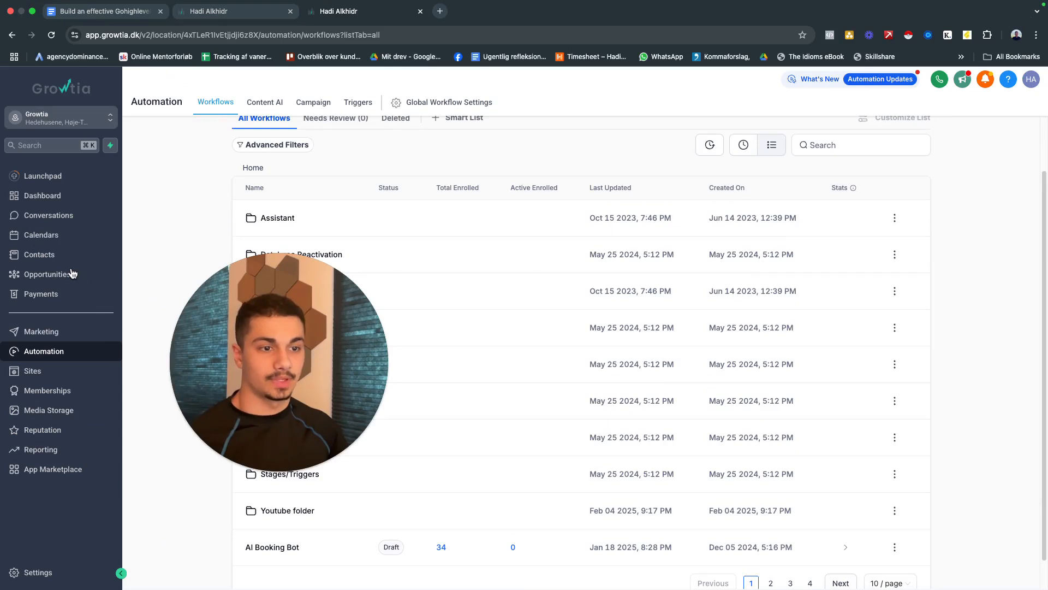
left_click(50, 274)
left_click_drag(250, 315, 105, 371)
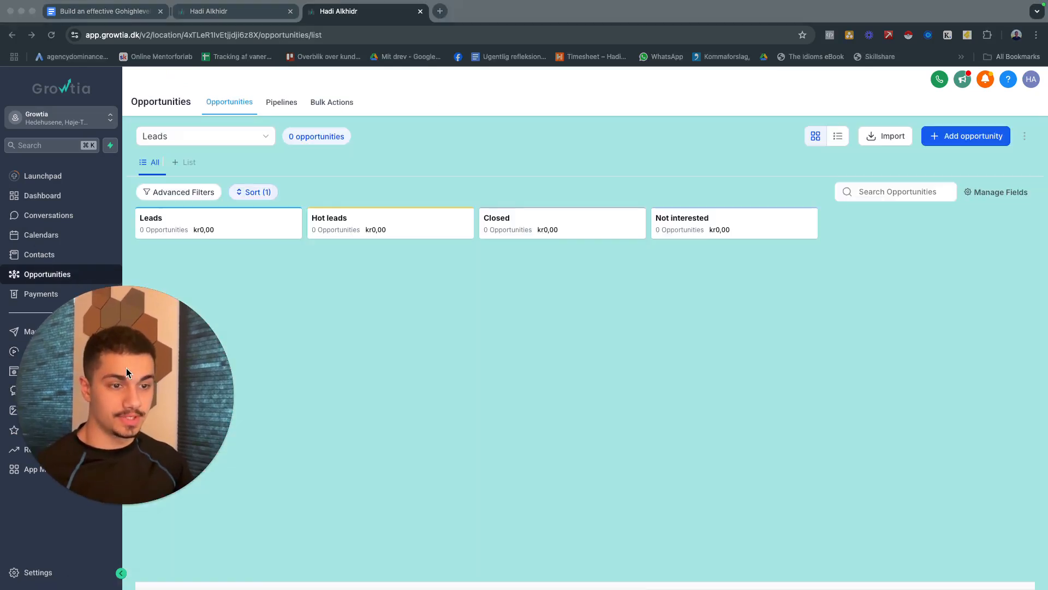
left_click(108, 504)
left_click_drag(85, 440, 58, 255)
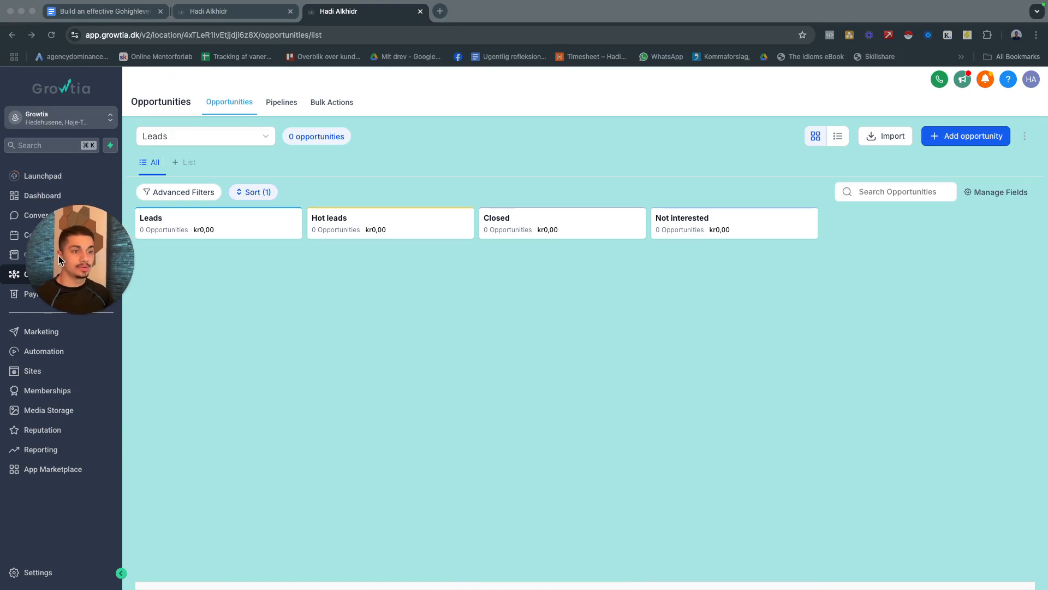
left_click(286, 108)
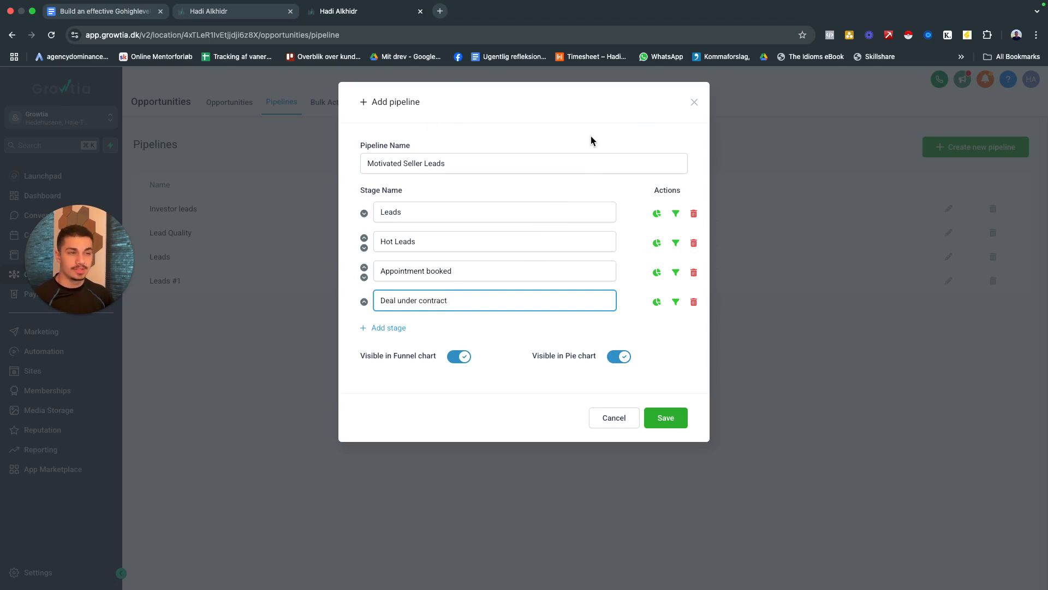
left_click(694, 103)
Create a new automation workflow and name it "Motivated seller leads workflow"
left_click(71, 352)
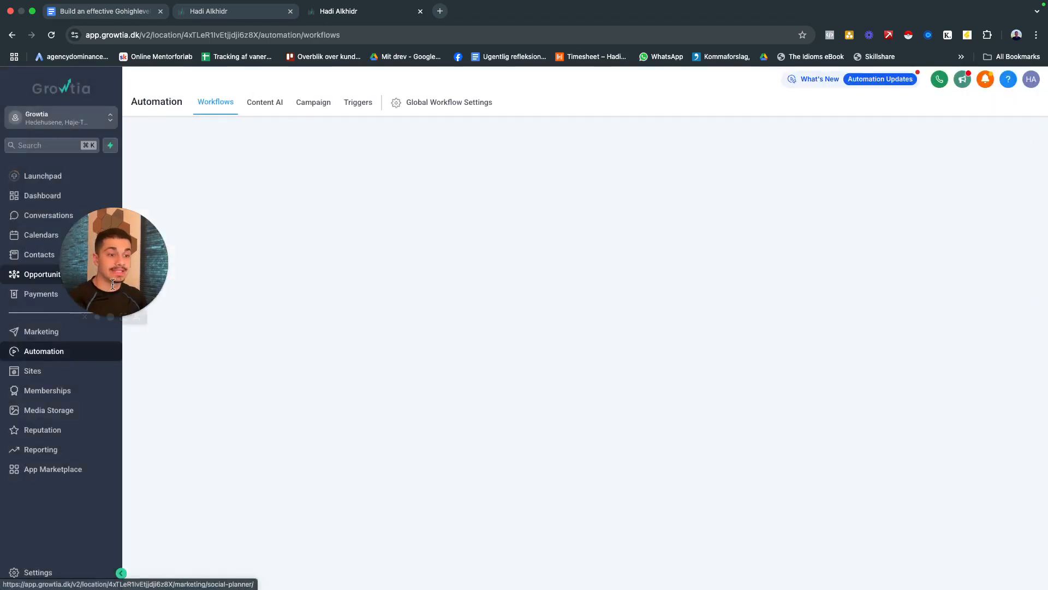
left_click_drag(102, 281, 92, 260)
left_click(112, 339)
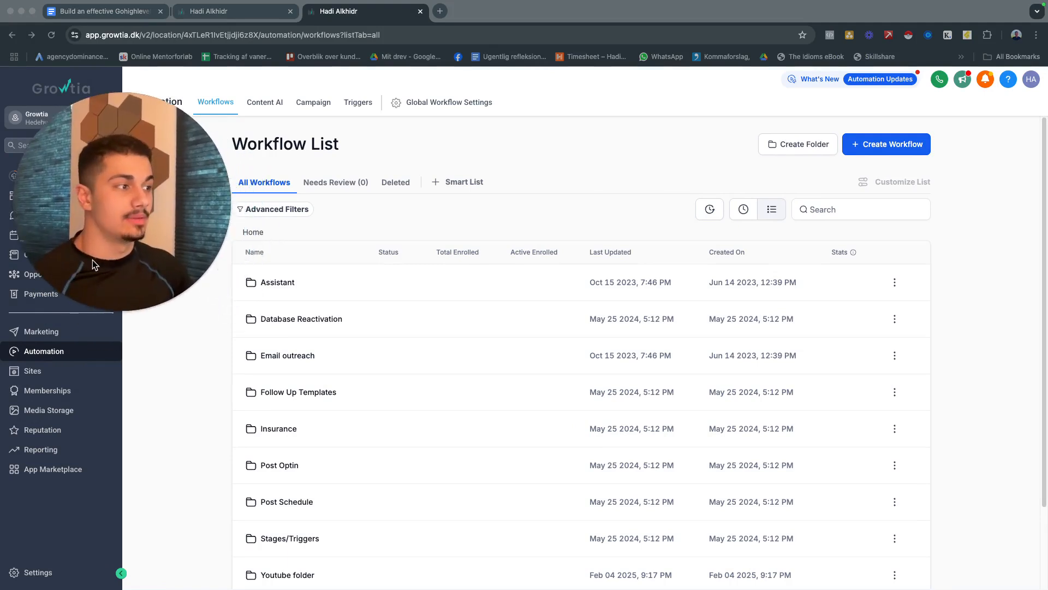
left_click(872, 153)
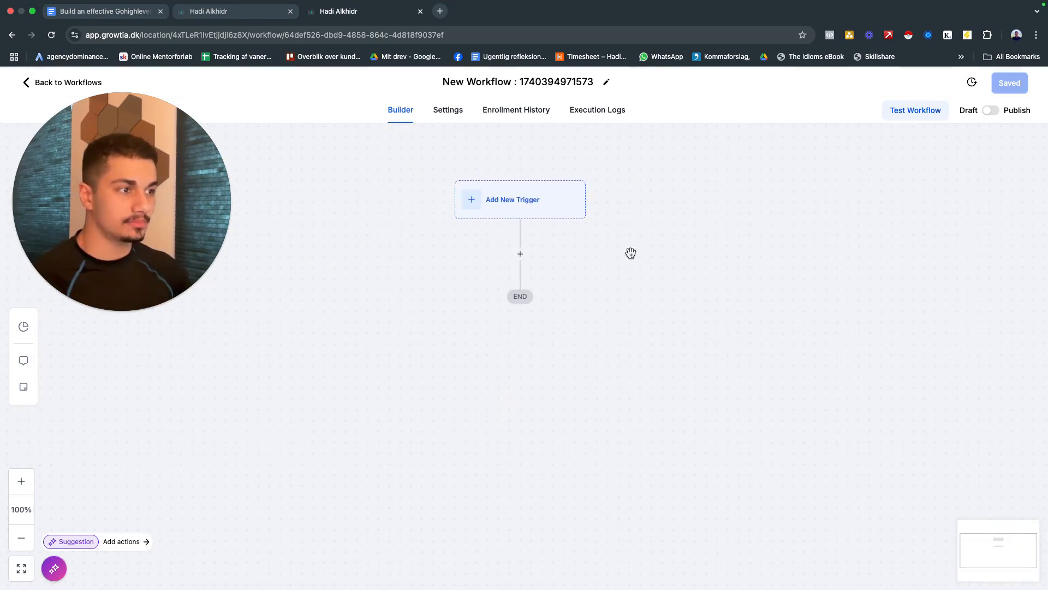
triple_click(543, 77)
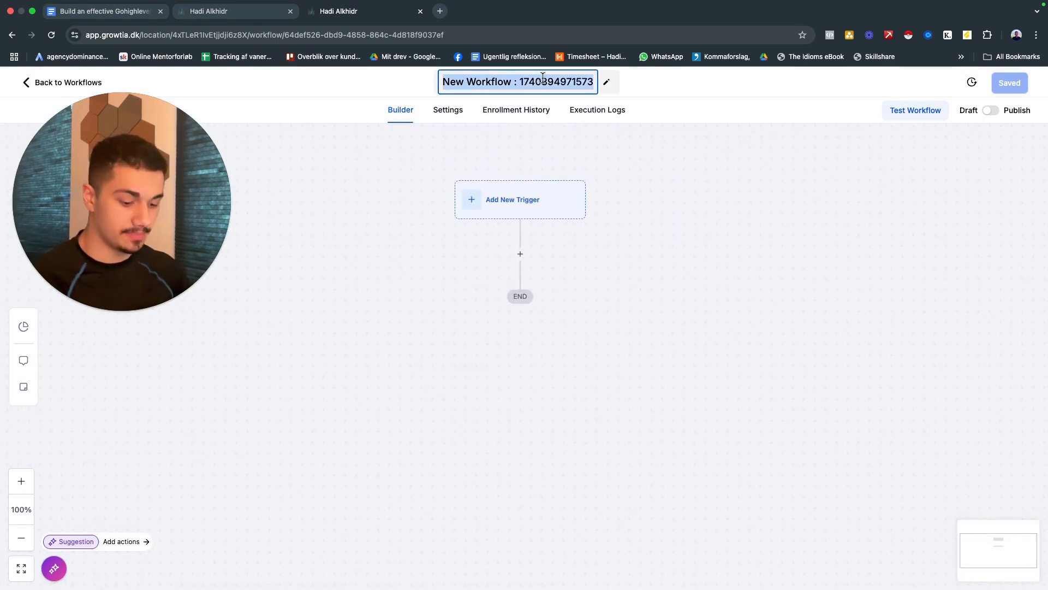
type("Motivated seller leads workflow")
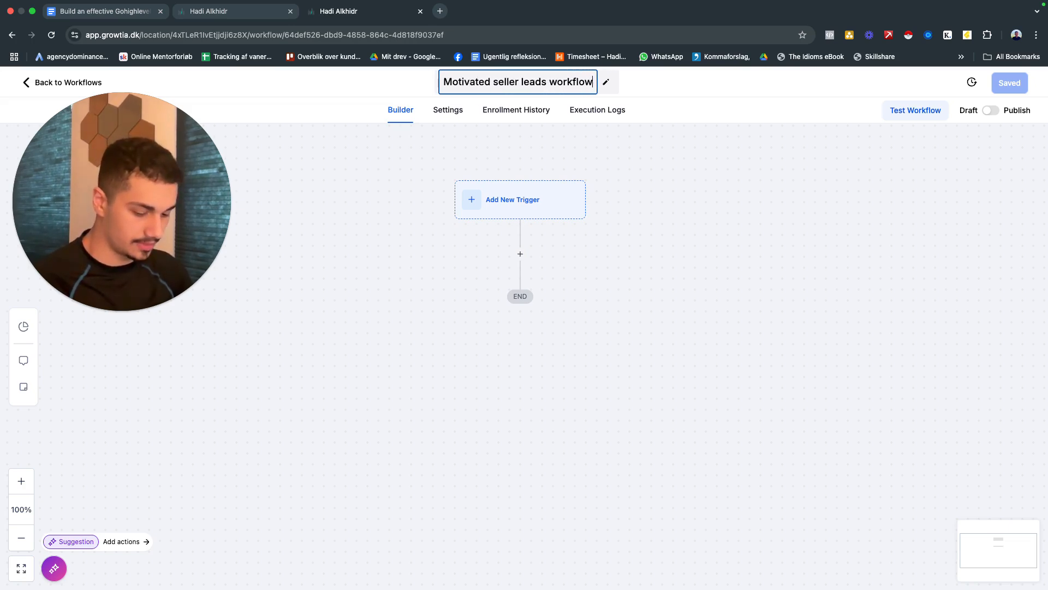
left_click_drag(639, 209, 646, 213)
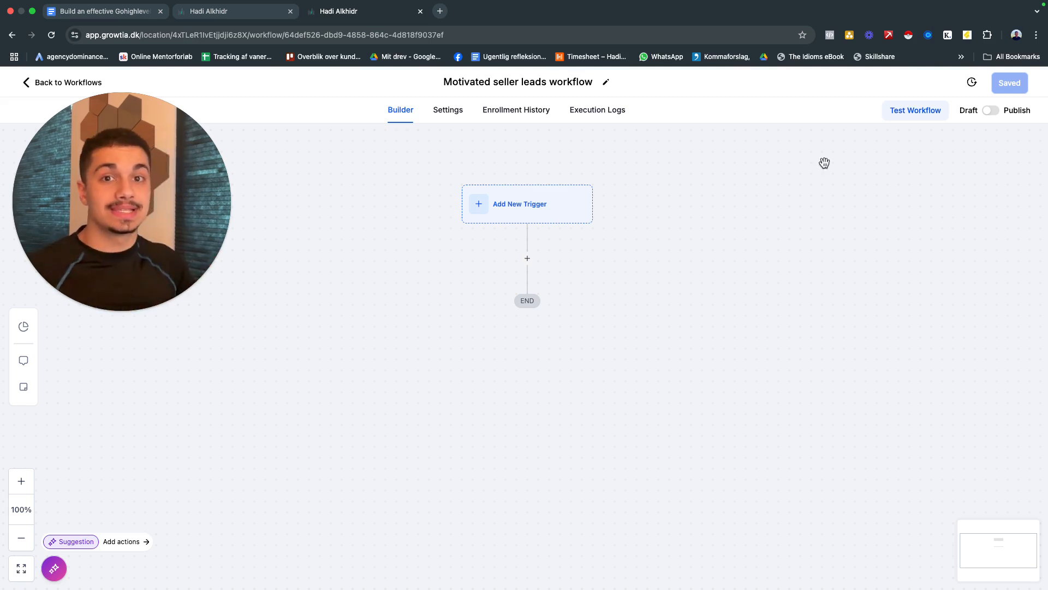
left_click_drag(677, 231, 666, 247)
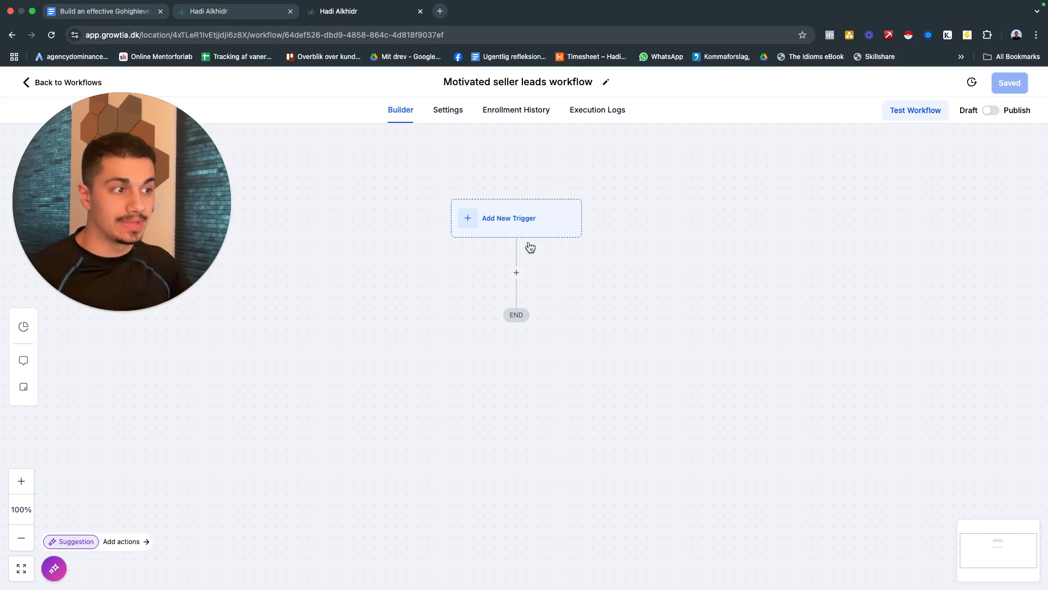
left_click(516, 273)
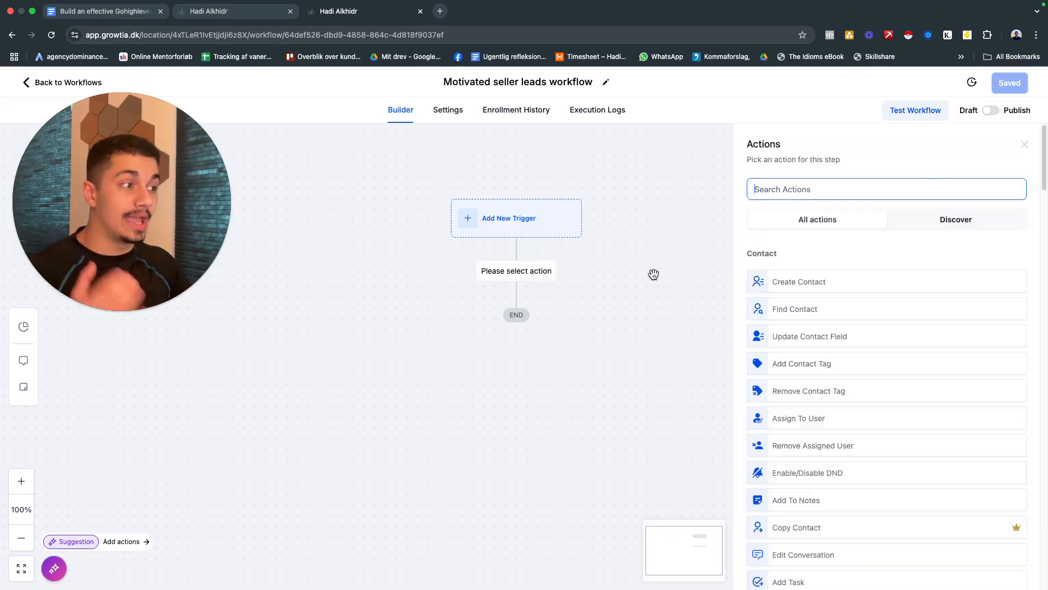
left_click(1024, 144)
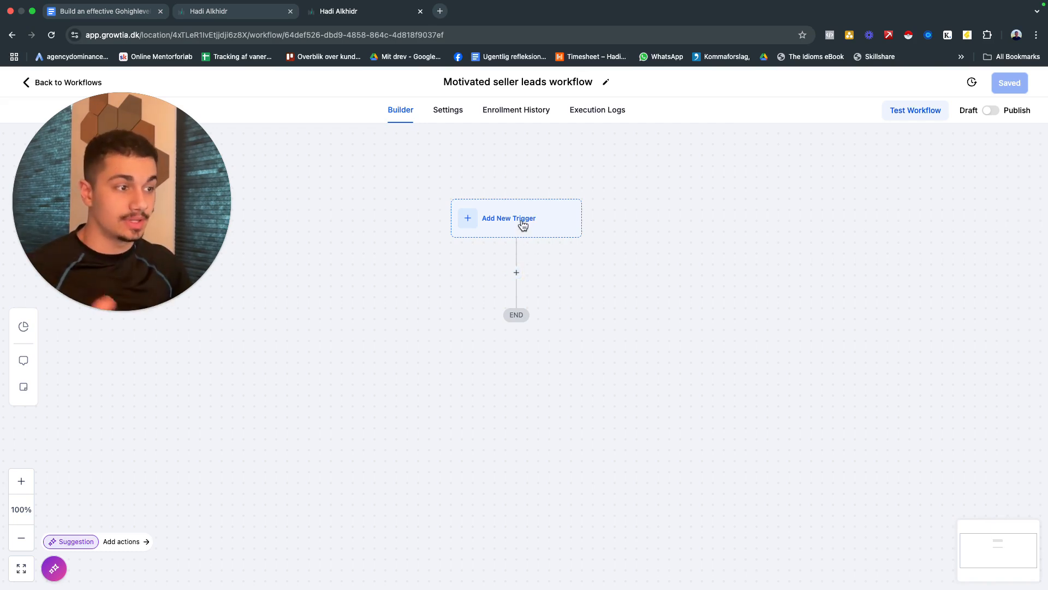
Search the workflow triggers for "face" and close the trigger picker
left_click(523, 225)
left_click(815, 198)
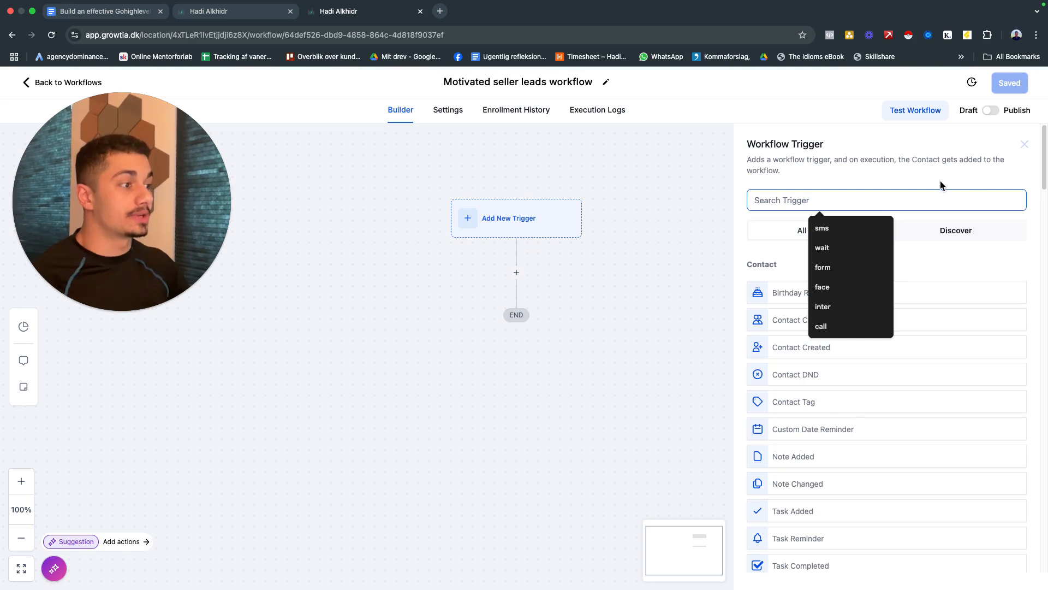
type("face")
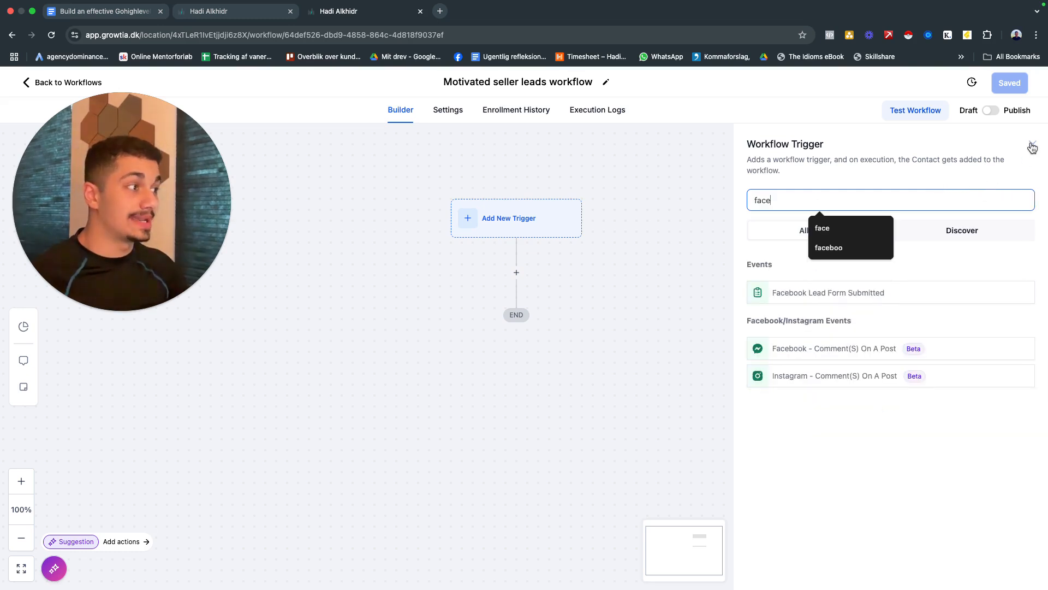
left_click(1032, 146)
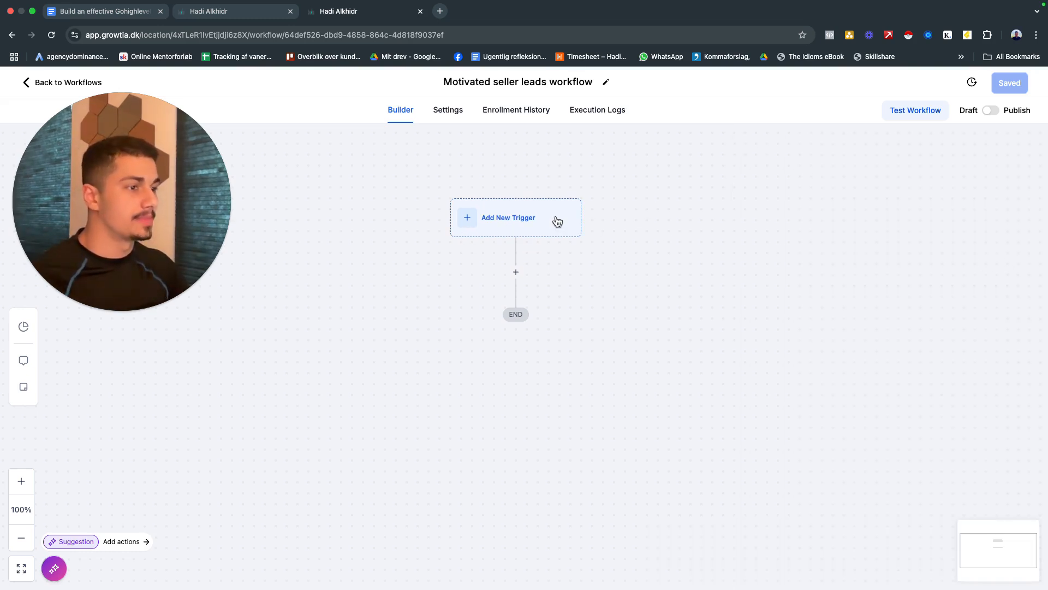
Look through the available workflow triggers by category, from Contact and Events to Communities and Uninstalled Apps, and close the picker
left_click(492, 224)
scroll(895, 248, "down", 1)
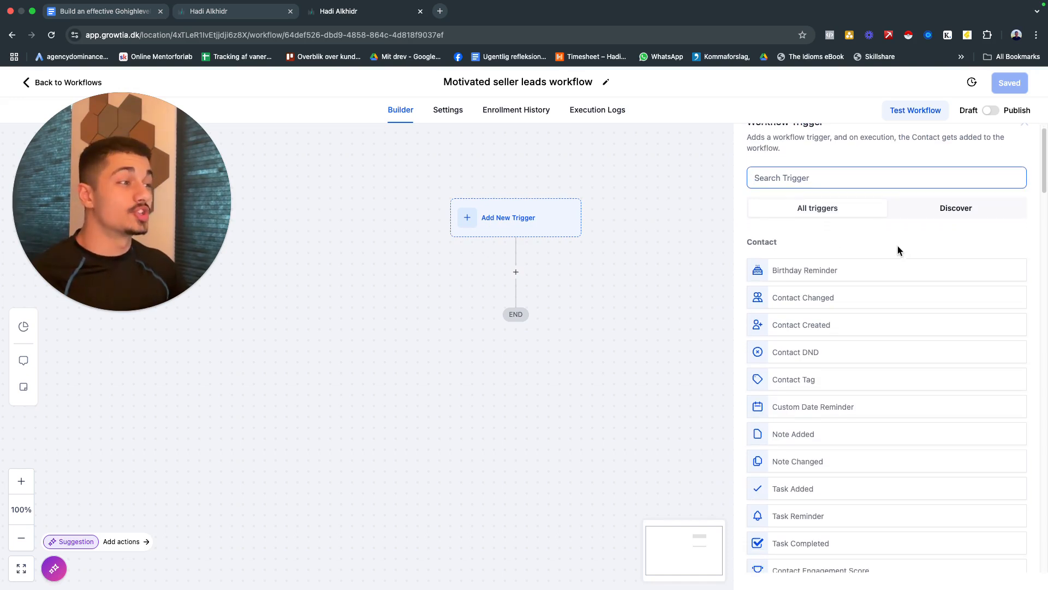
scroll(919, 241, "down", 1)
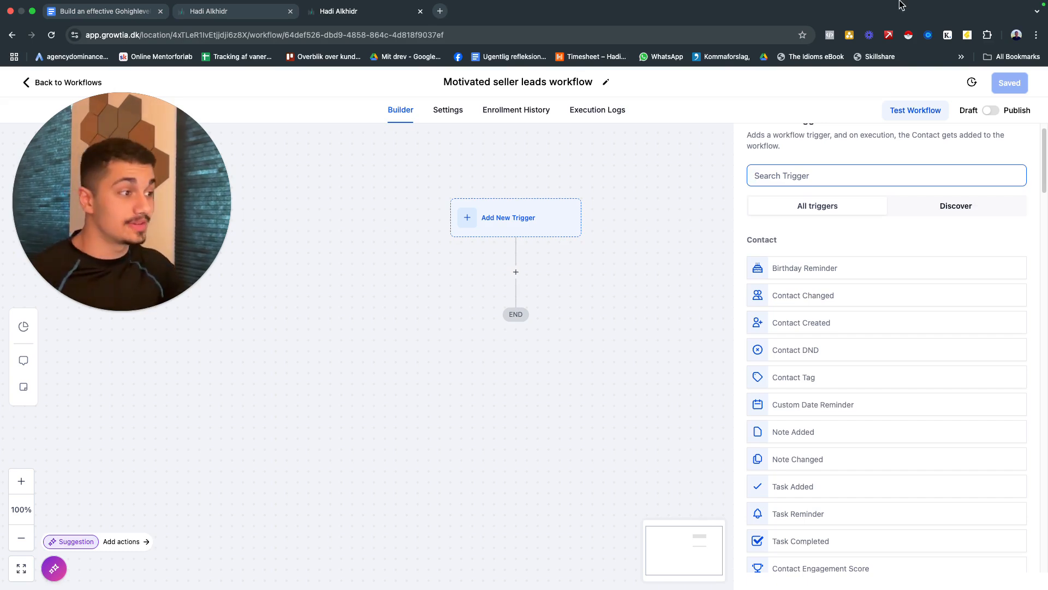
scroll(857, 265, "down", 20)
scroll(860, 267, "down", 12)
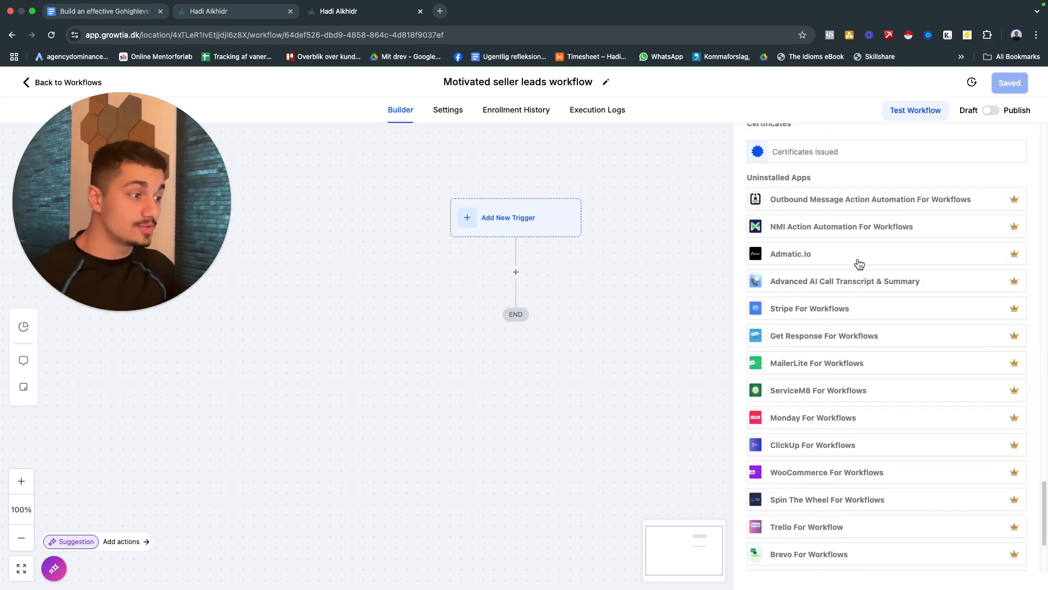
scroll(858, 262, "up", 9)
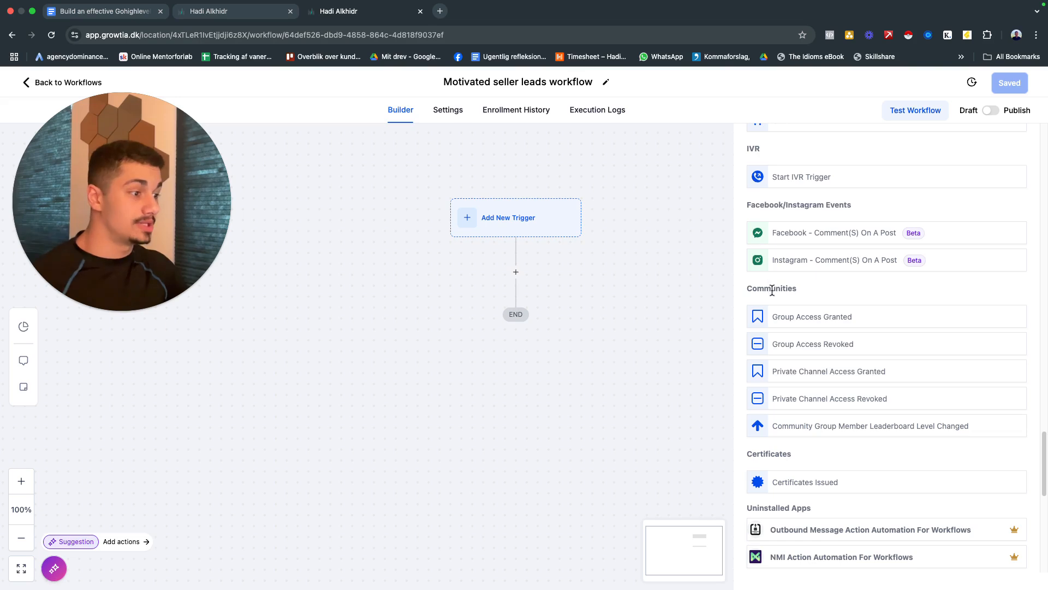
scroll(786, 454, "down", 2)
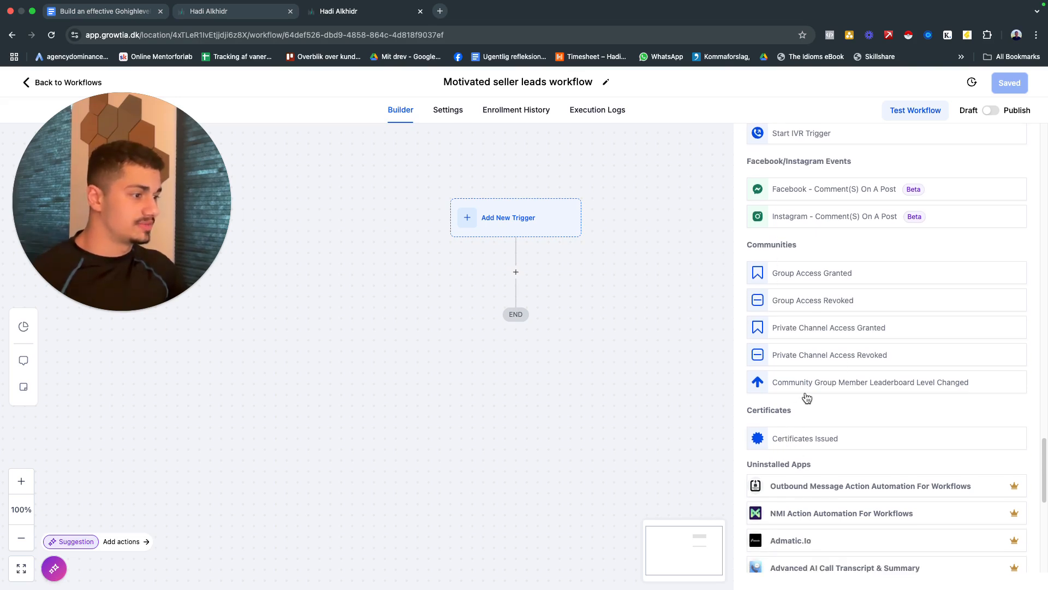
scroll(861, 401, "up", 3)
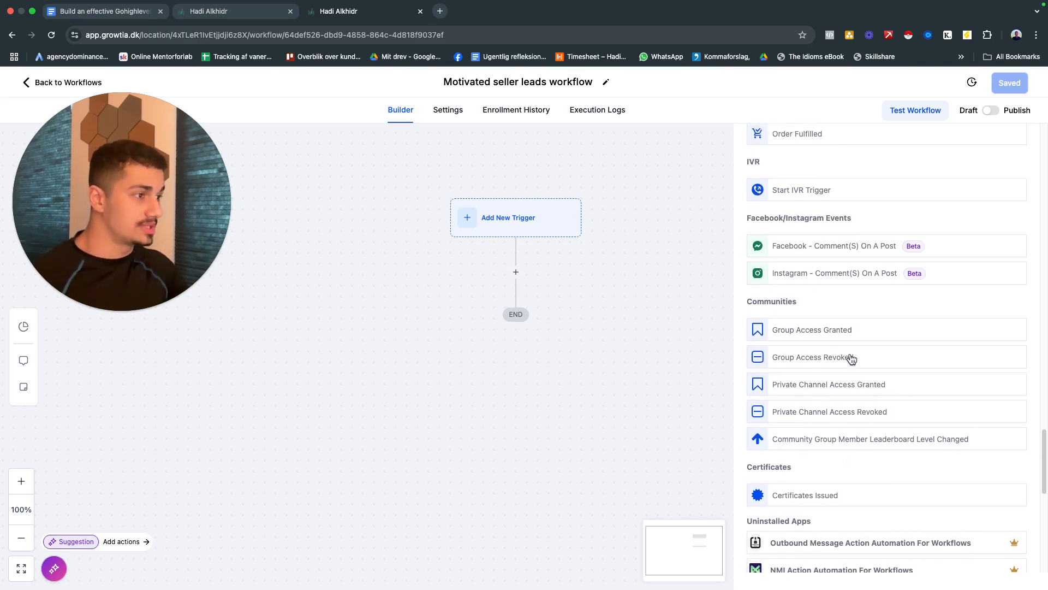
scroll(830, 335, "up", 2)
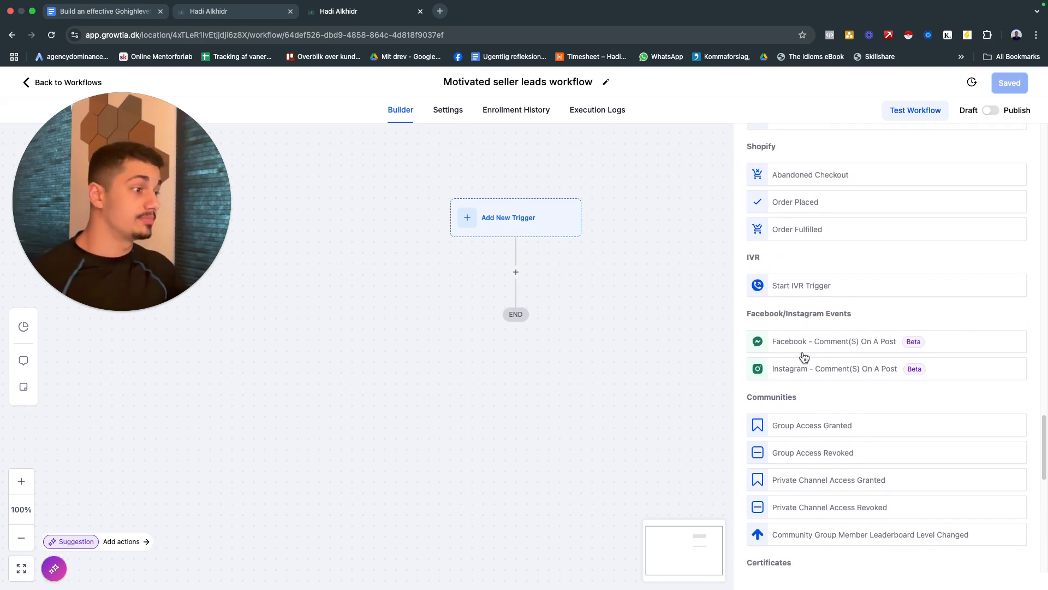
scroll(970, 357, "up", 6)
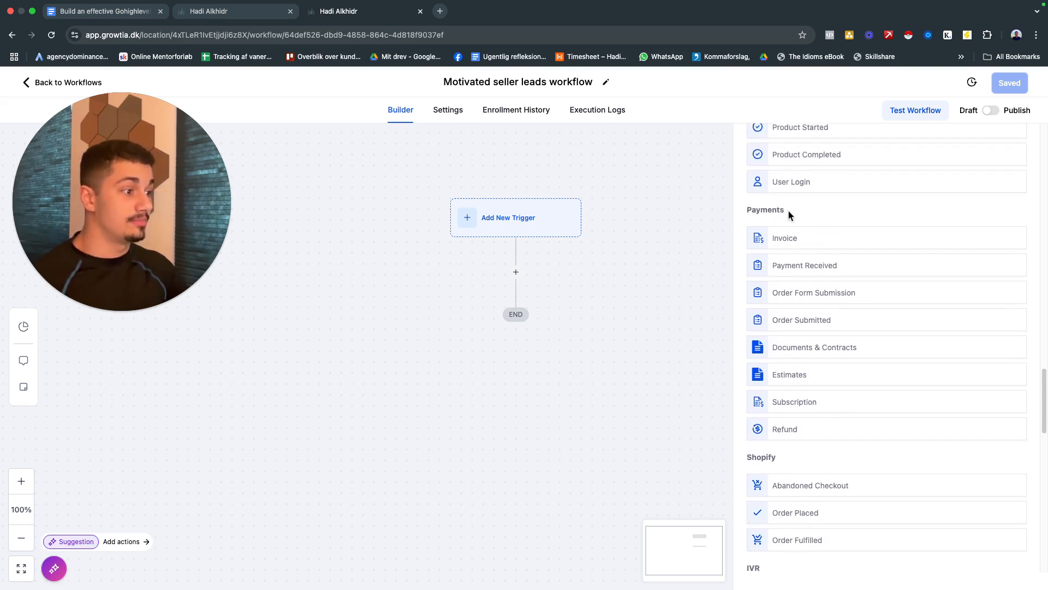
scroll(763, 224, "up", 1)
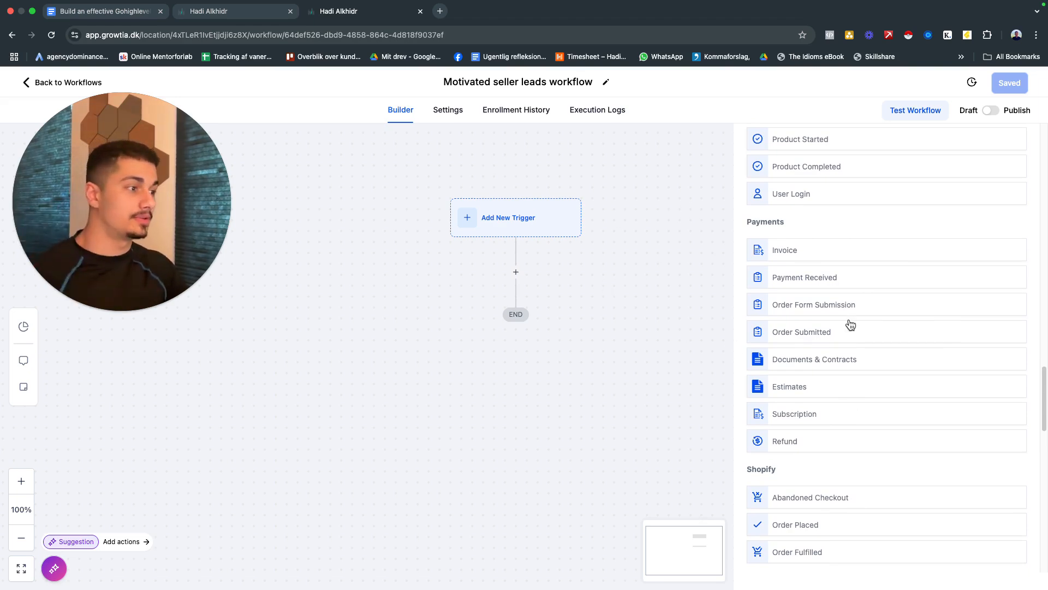
scroll(855, 314, "up", 5)
scroll(887, 360, "up", 2)
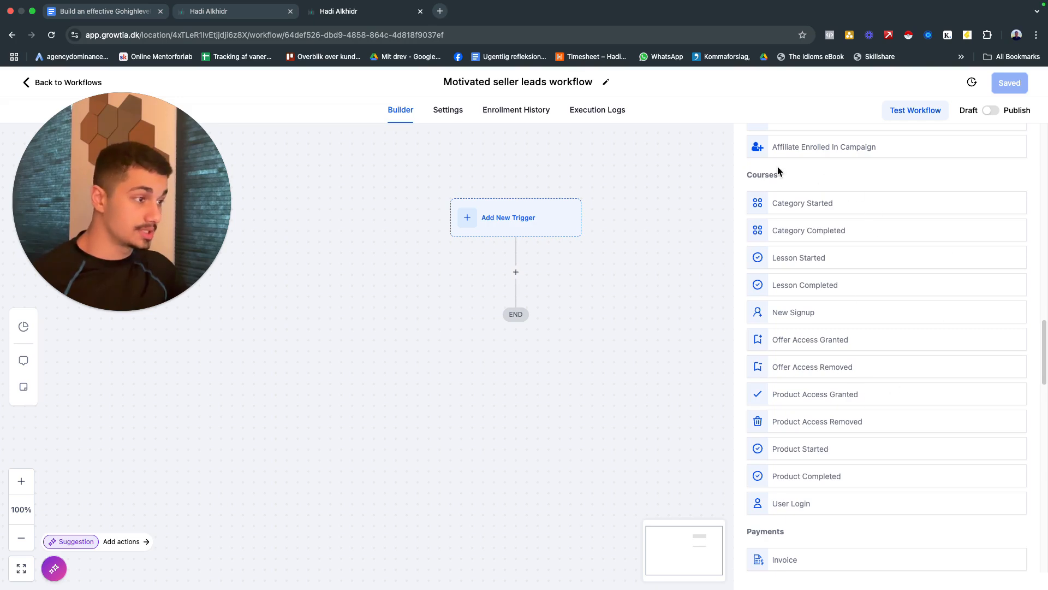
scroll(852, 214, "up", 5)
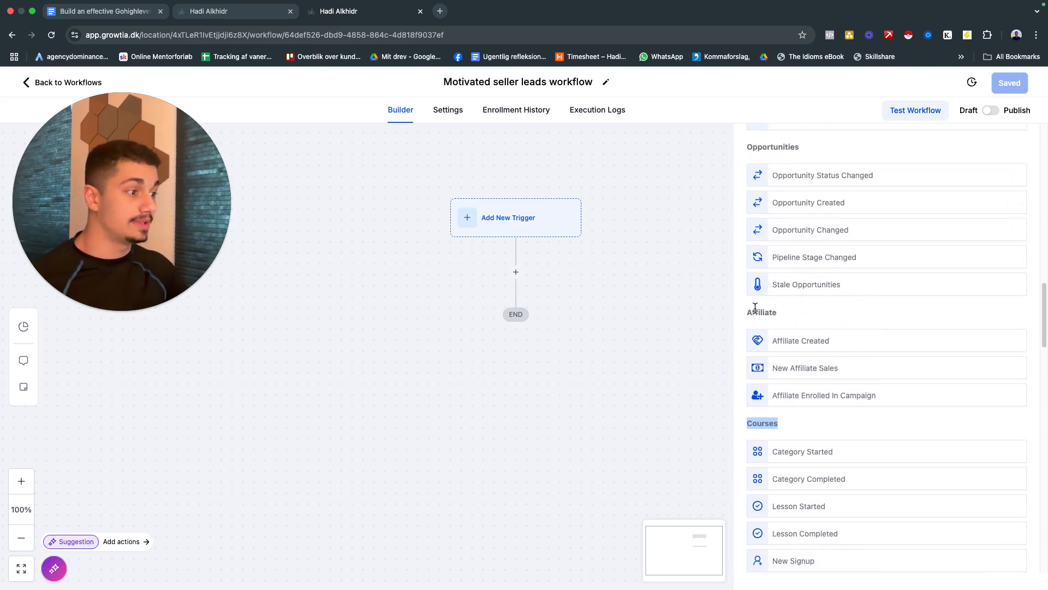
scroll(824, 339, "up", 8)
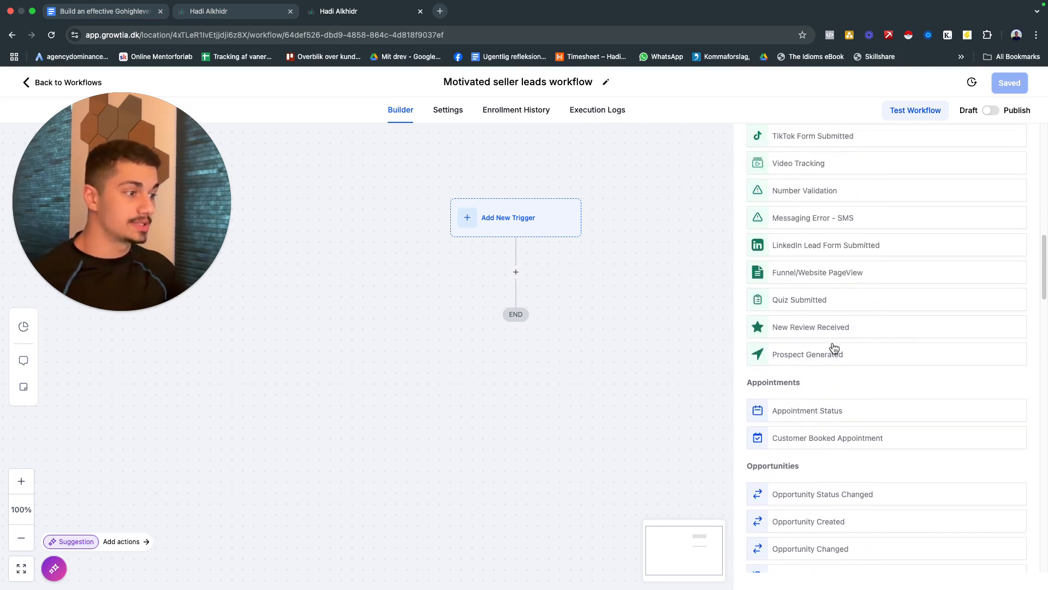
scroll(824, 360, "up", 4)
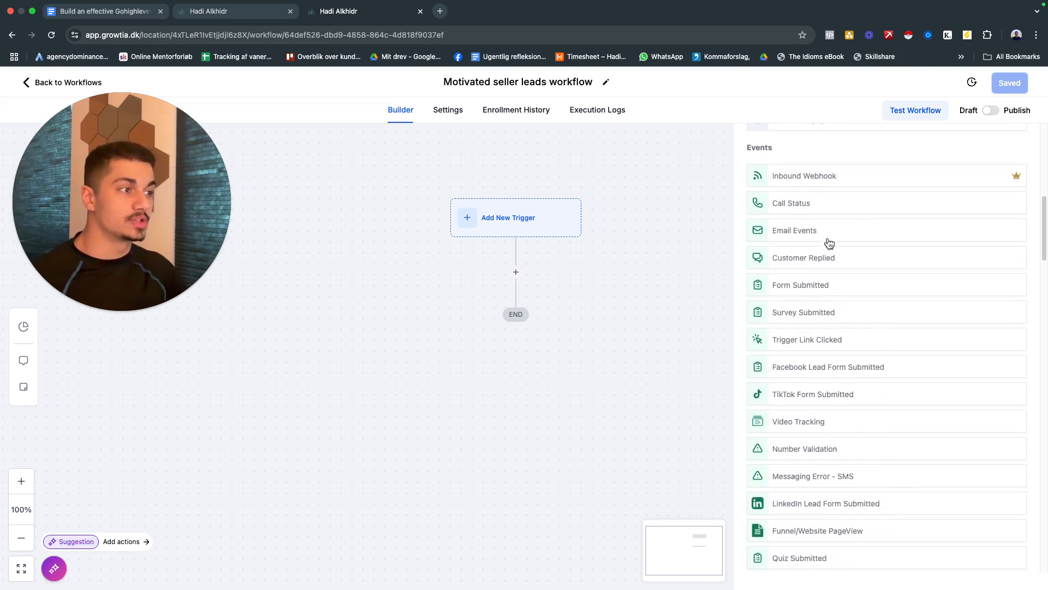
scroll(848, 277, "up", 2)
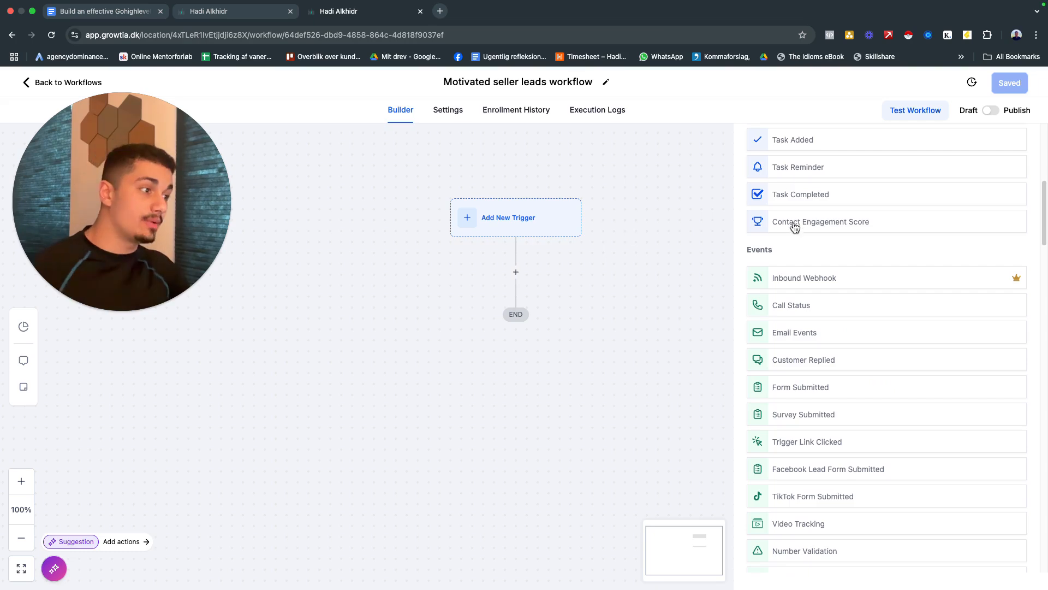
scroll(798, 223, "up", 8)
left_click(1026, 144)
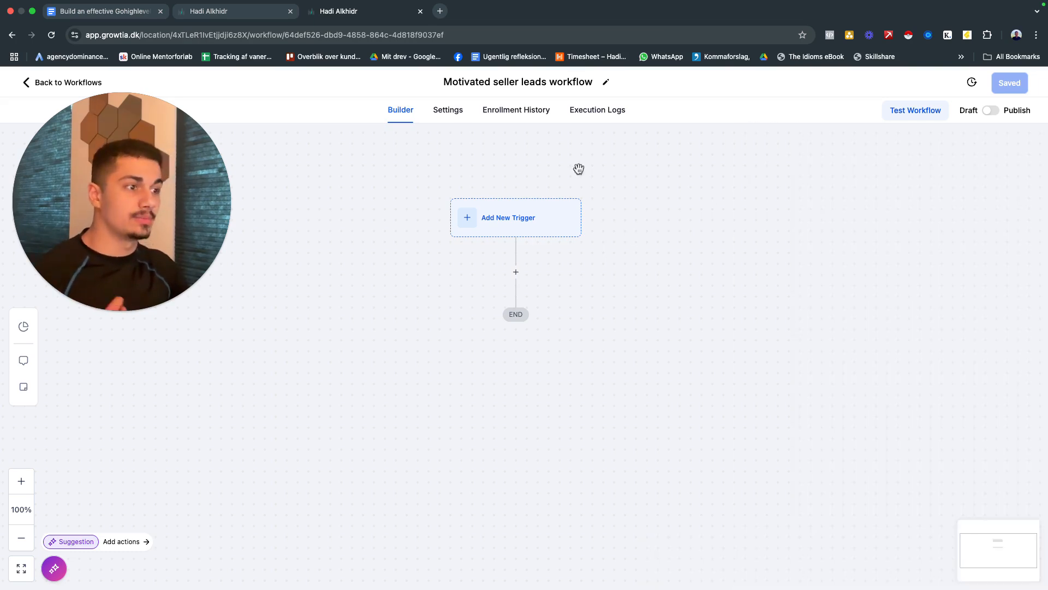
Add a Facebook Lead Form Submitted trigger and filter it to the Growtiaagency page
left_click(518, 227)
left_click(768, 196)
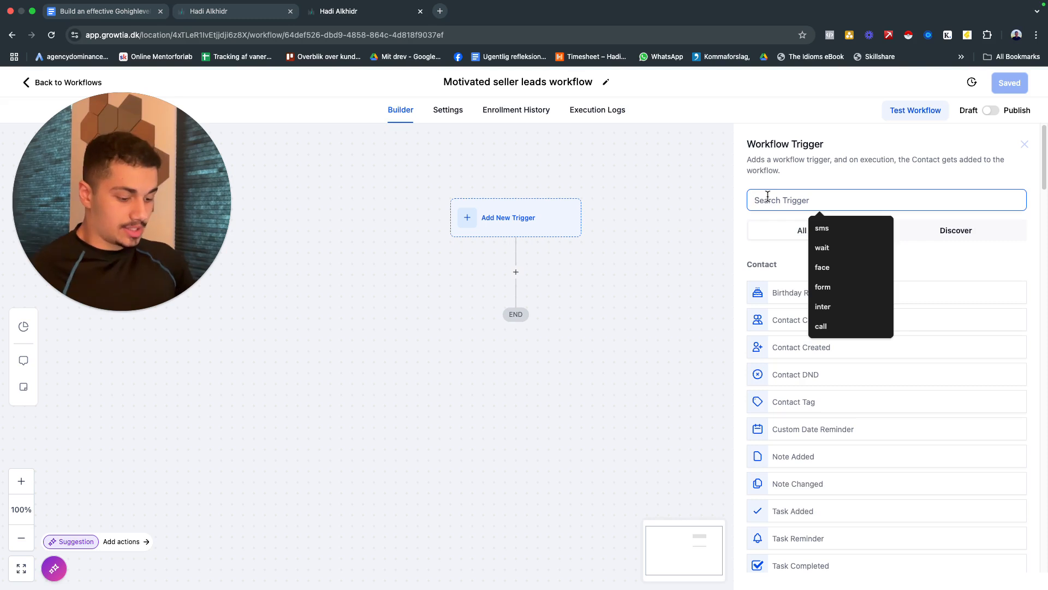
type("face")
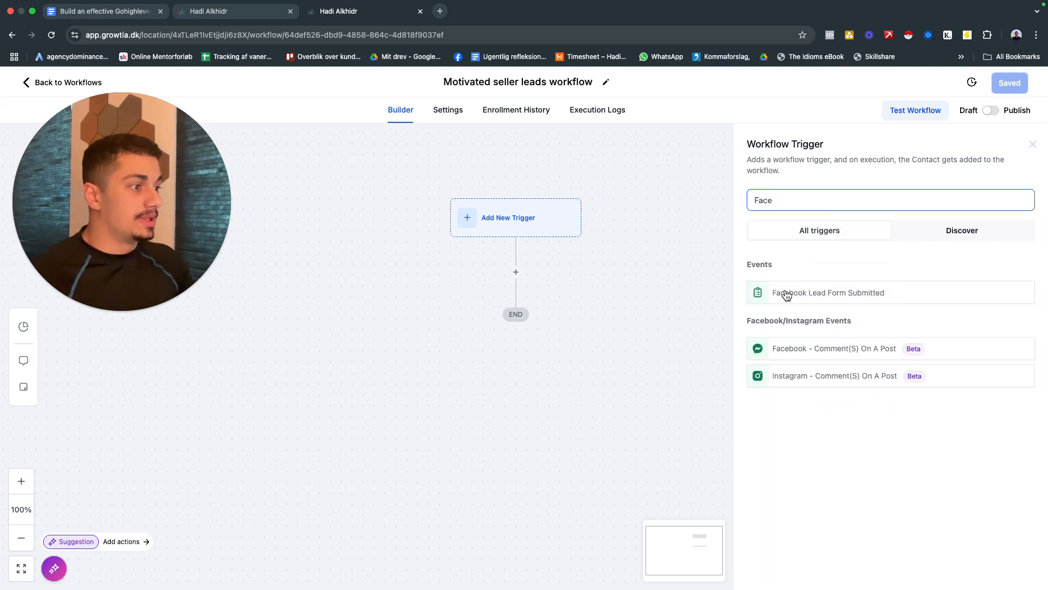
left_click(784, 293)
left_click(616, 326)
left_click(893, 320)
left_click(872, 364)
Add a Form Is filter for Form #3 to the Facebook lead trigger, and save the trigger and workflow
left_click(600, 348)
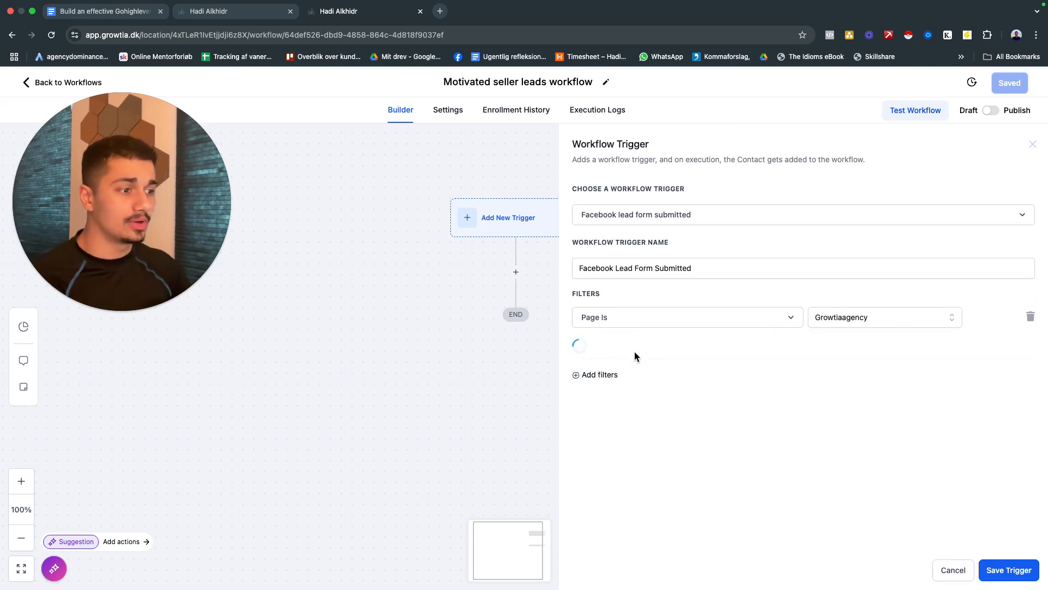
left_click(635, 355)
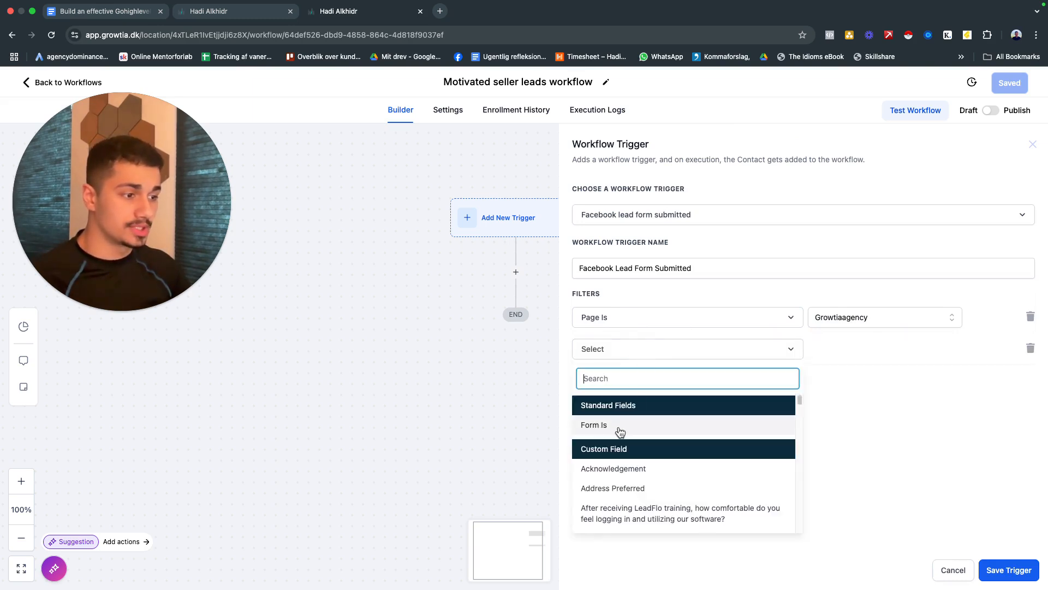
left_click(667, 424)
left_click(831, 351)
scroll(854, 442, "down", 2)
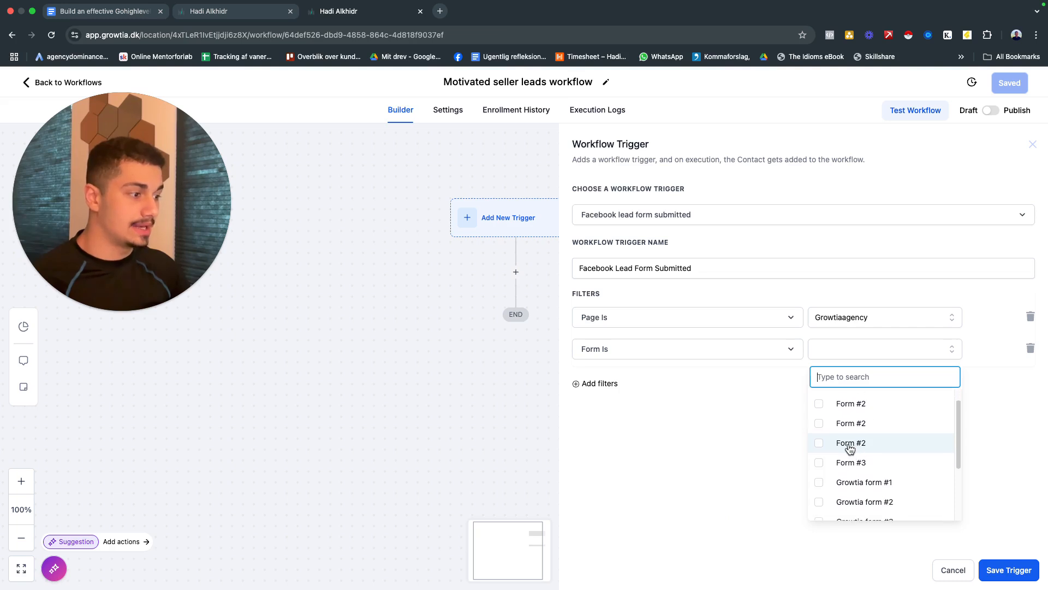
left_click(835, 451)
left_click(792, 429)
left_click(996, 569)
left_click(1010, 83)
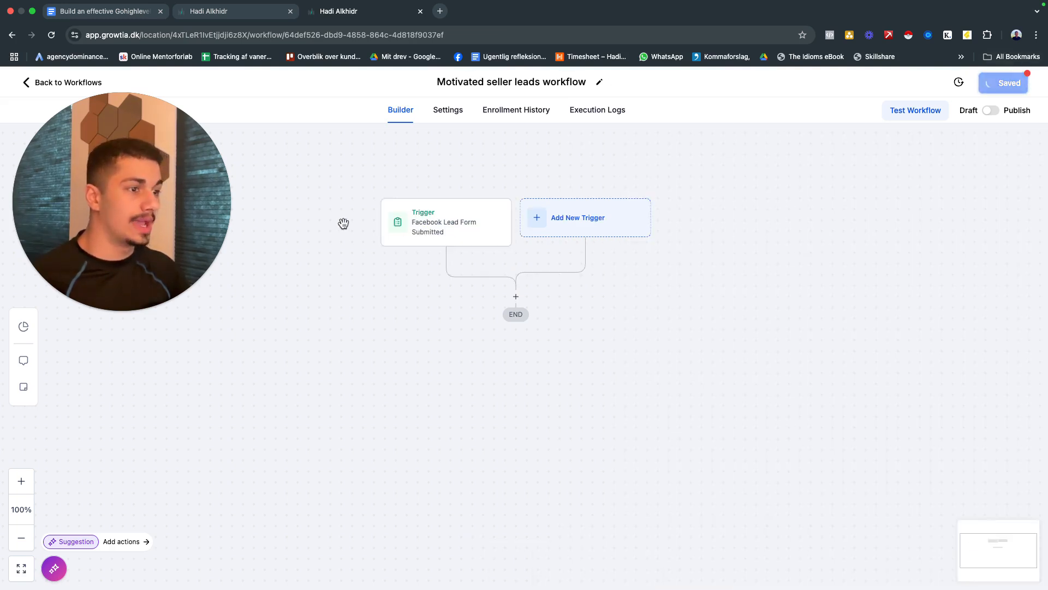
left_click_drag(119, 129, 175, 129)
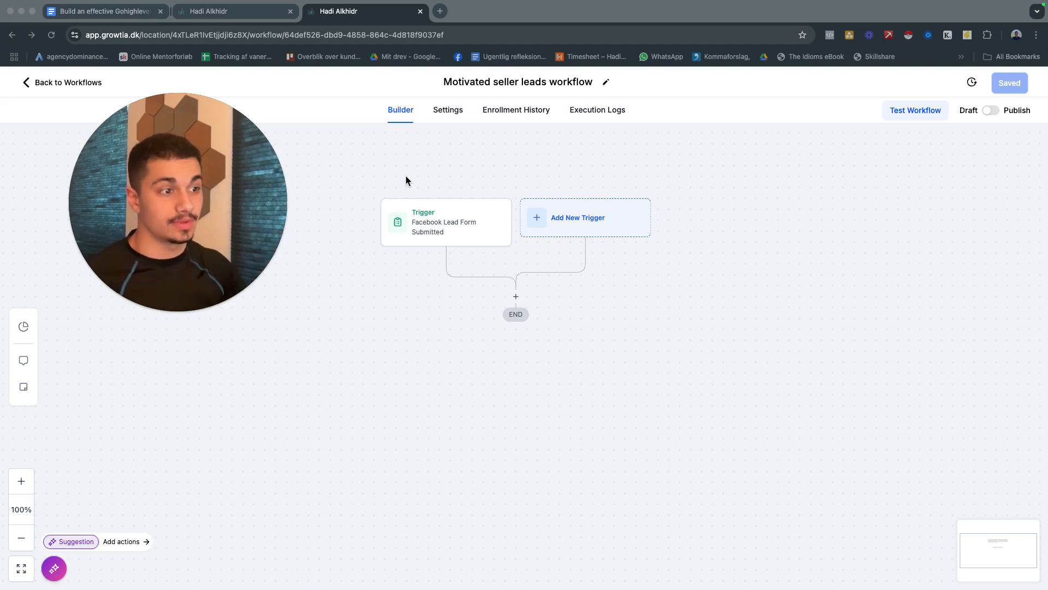
left_click_drag(159, 186, 133, 188)
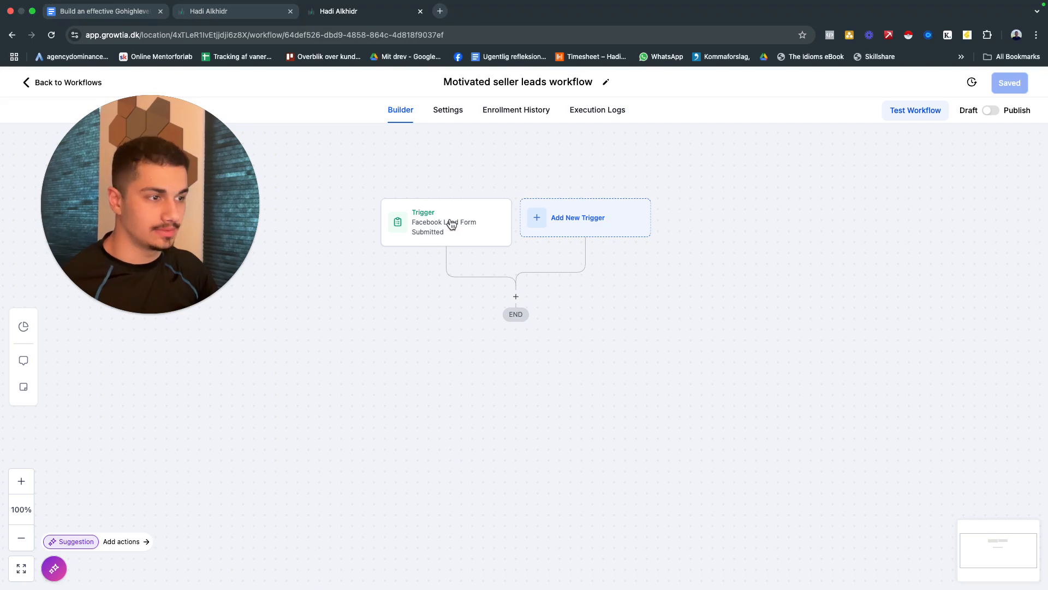
Review the page and form filters of the Facebook Lead Form Submitted trigger and close it without changes
left_click(452, 225)
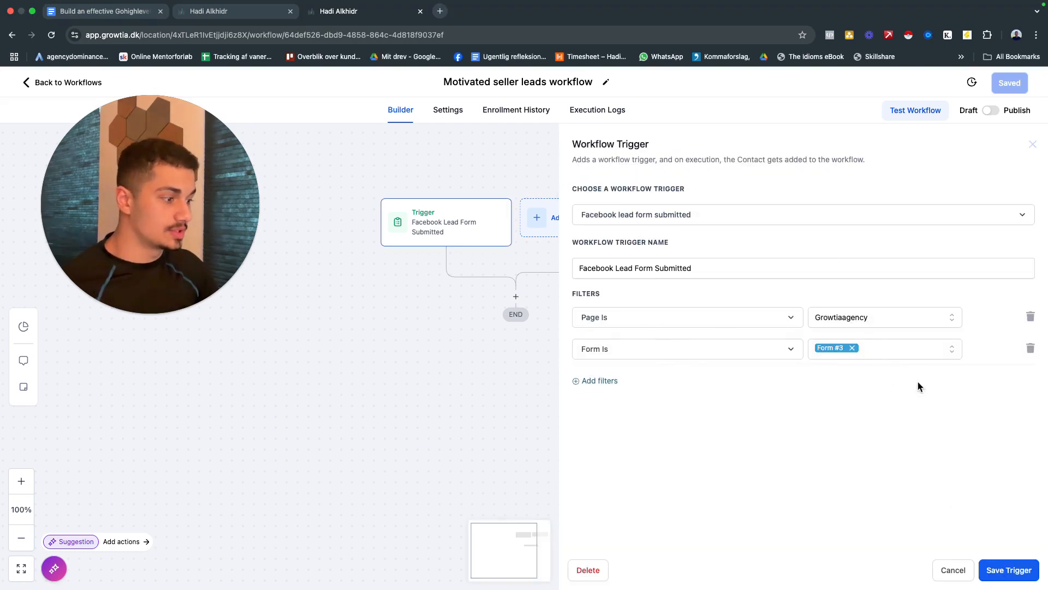
left_click(960, 567)
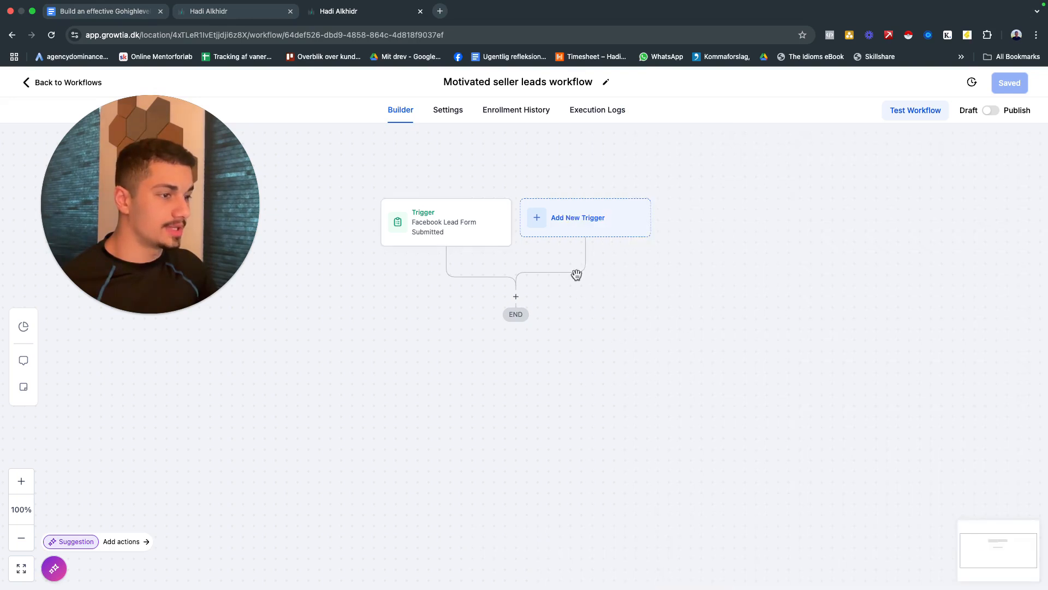
left_click(467, 231)
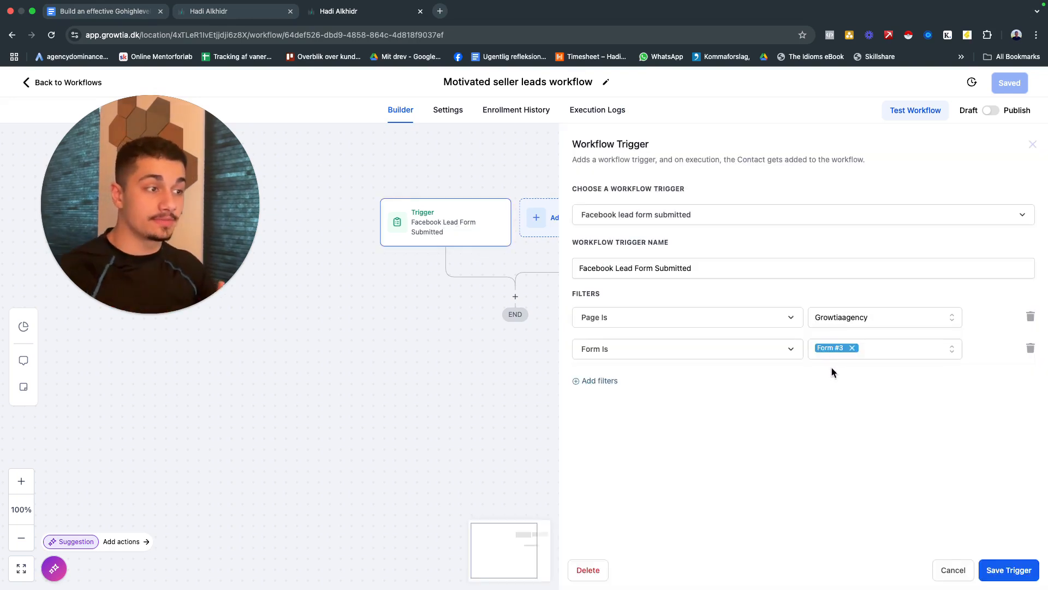
left_click(950, 570)
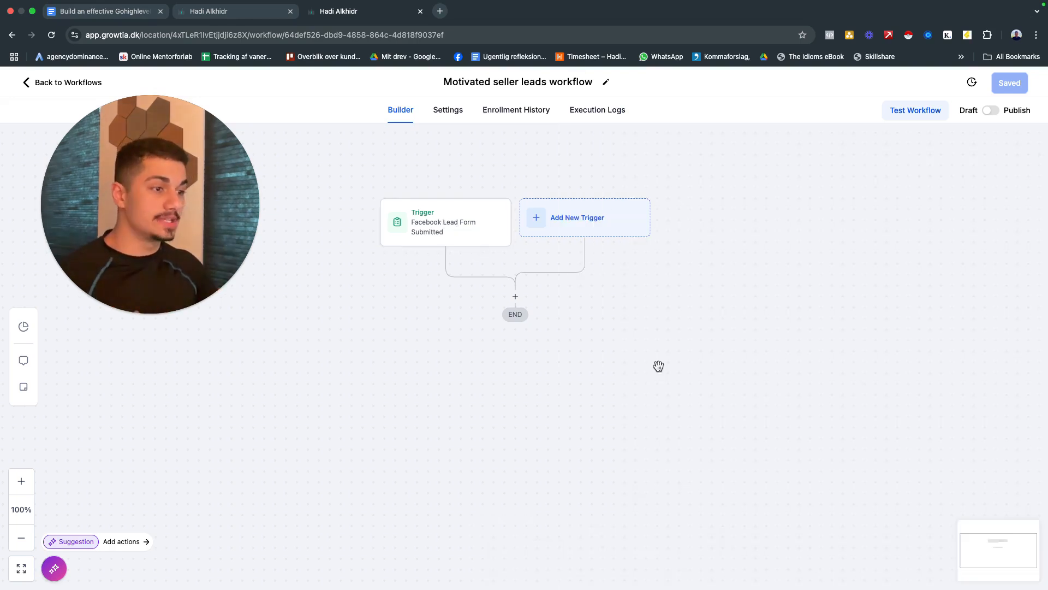
Add an Add Contact Tag action below the trigger that applies the "facebook lead" tag, and save the action
left_click(517, 295)
left_click(823, 186)
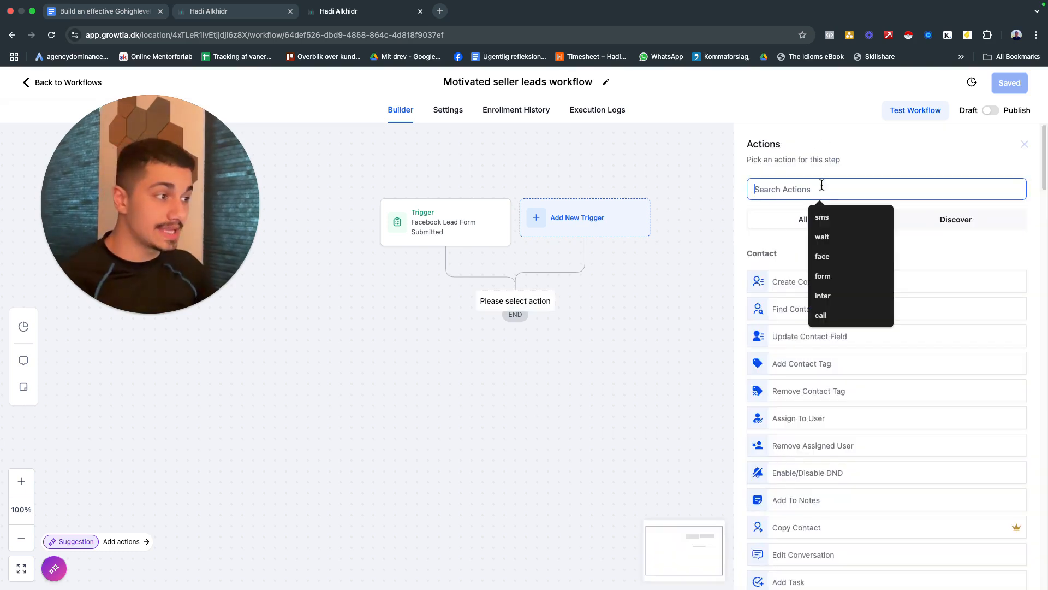
type("tag")
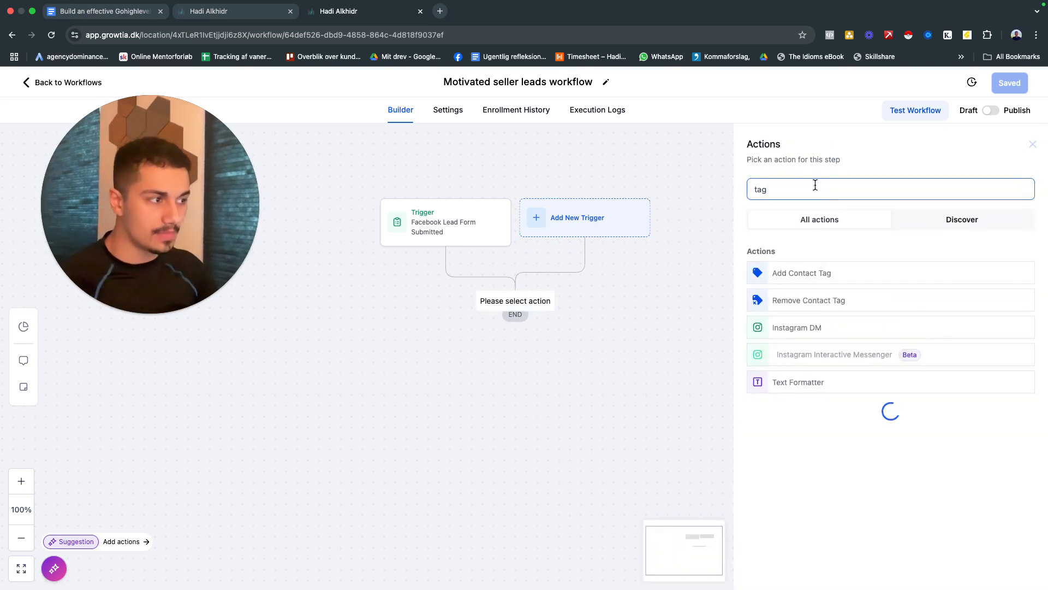
left_click(836, 273)
left_click(826, 261)
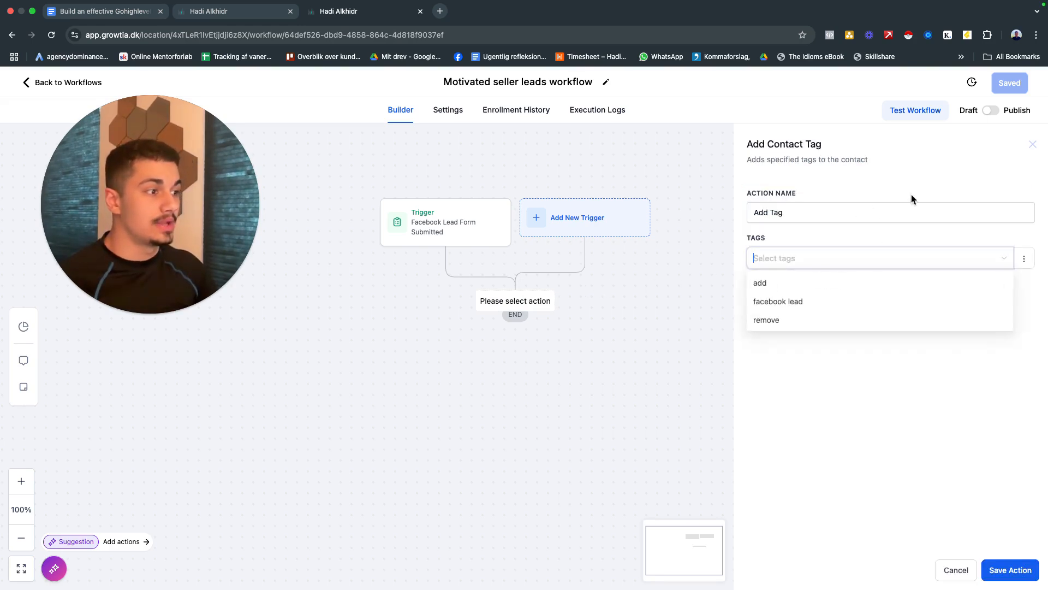
left_click(814, 306)
left_click(919, 241)
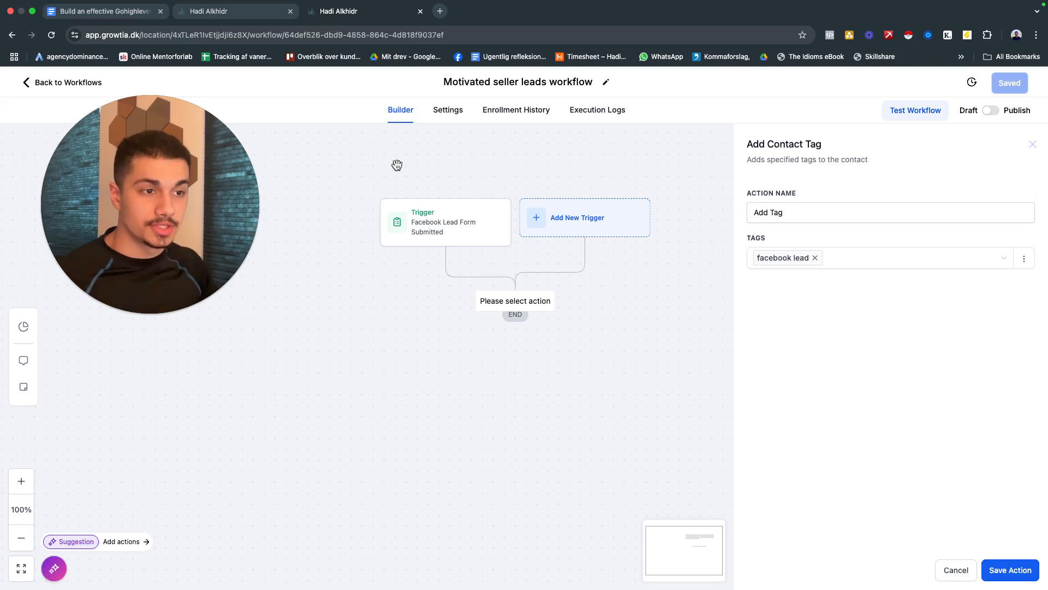
left_click_drag(522, 143, 525, 154)
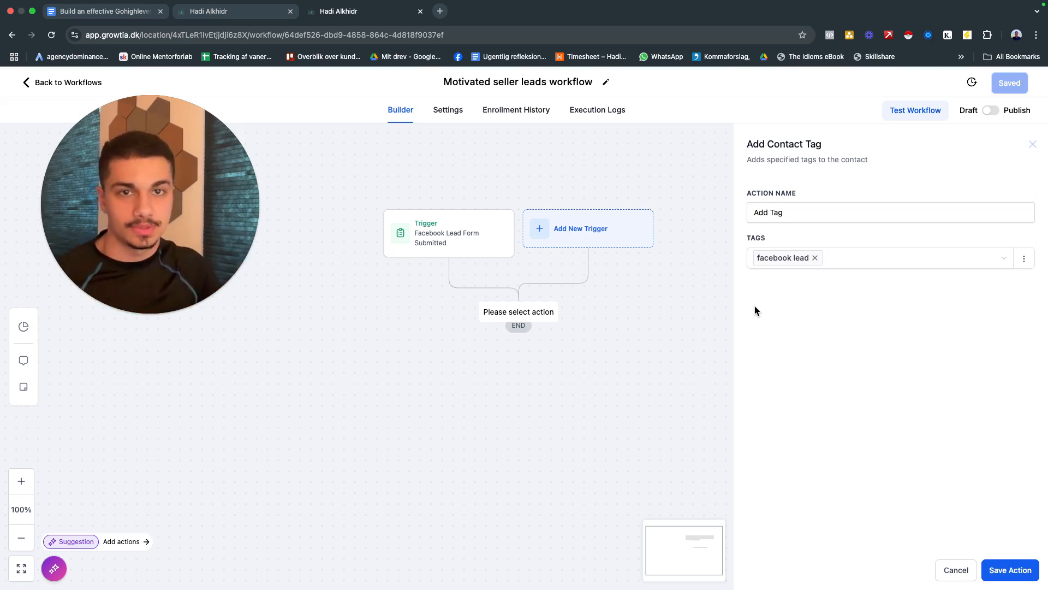
left_click(1010, 569)
Save the workflow and return to the workflows list
left_click(1011, 82)
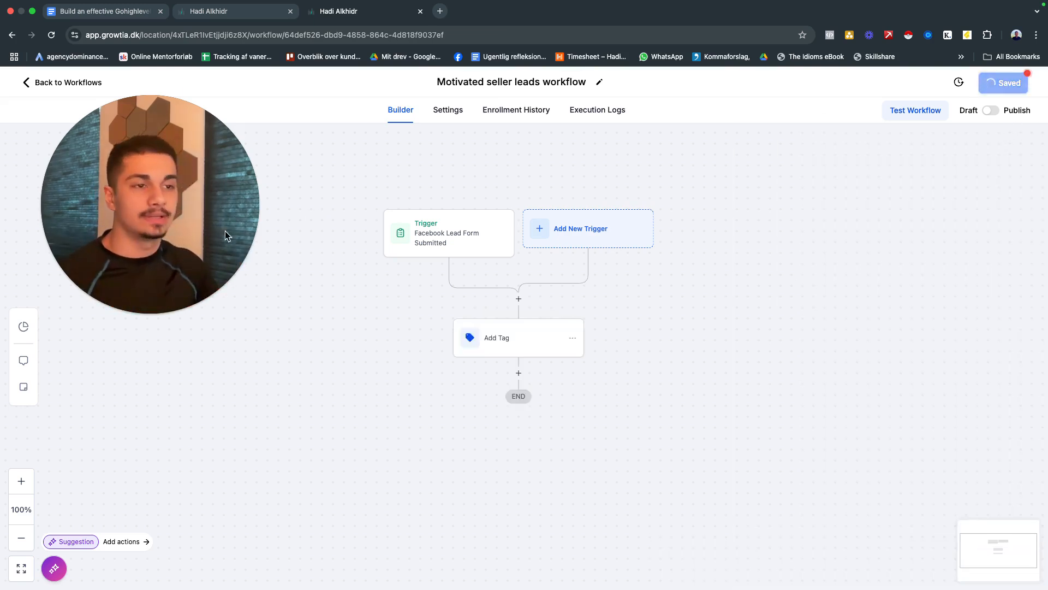
left_click(50, 80)
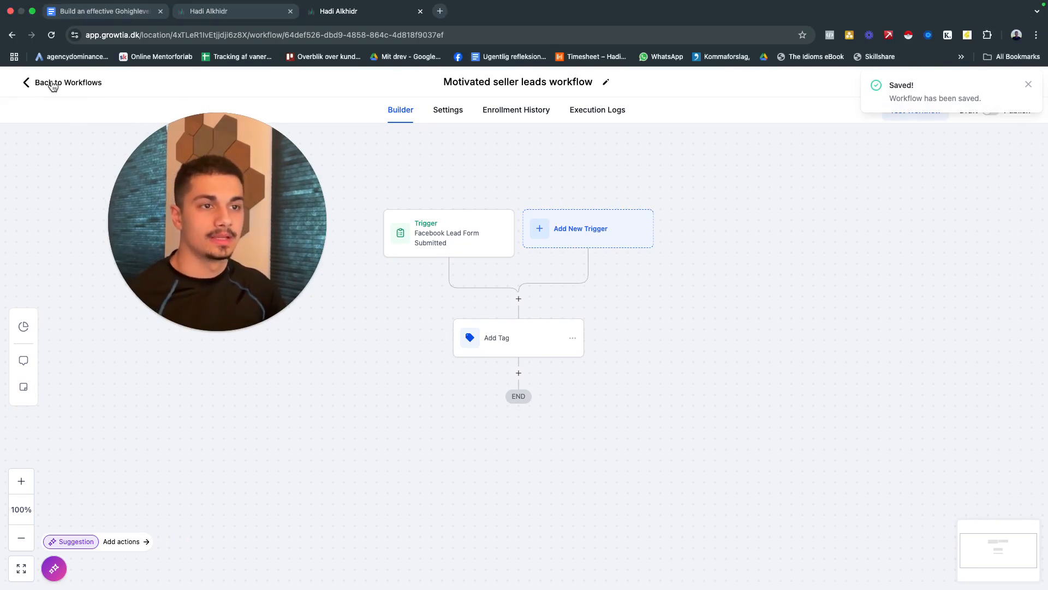
left_click(68, 83)
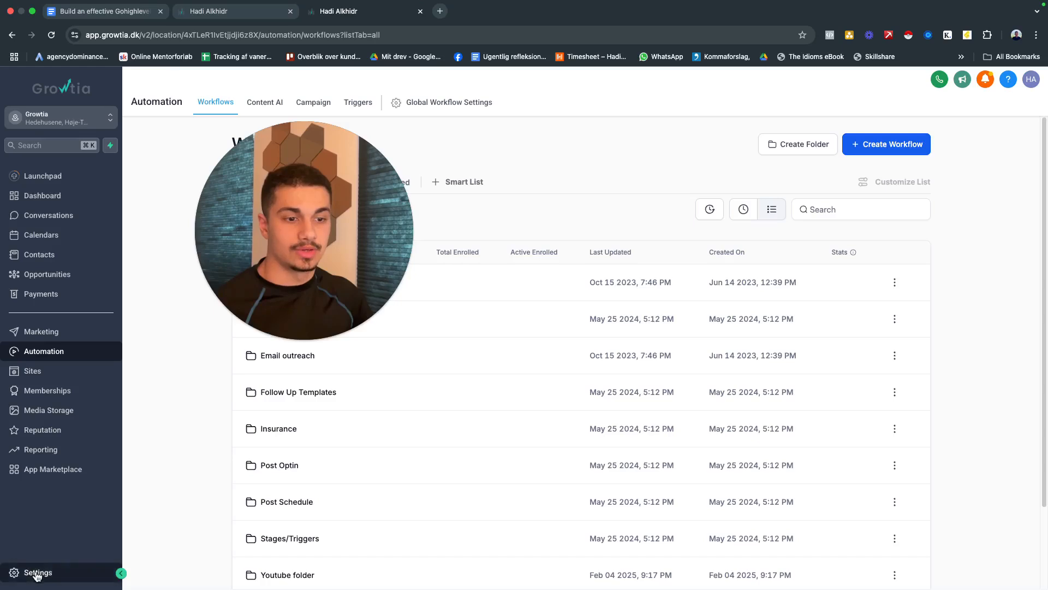
Show the Tags settings and the new tag form, and review the workflow's Add Tag action without changing anything
left_click(35, 571)
scroll(38, 489, "down", 3)
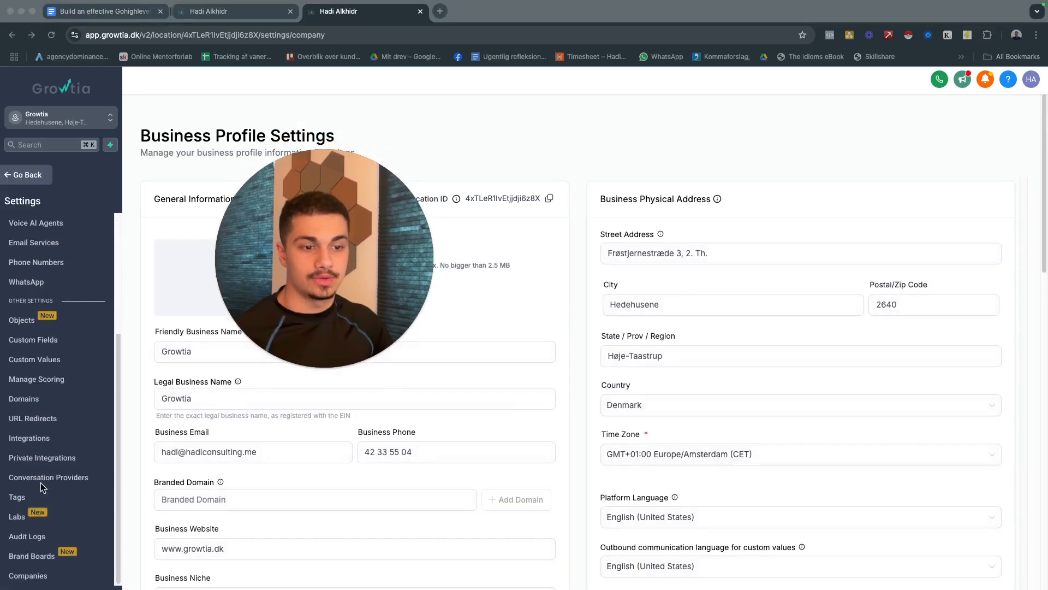
left_click(33, 498)
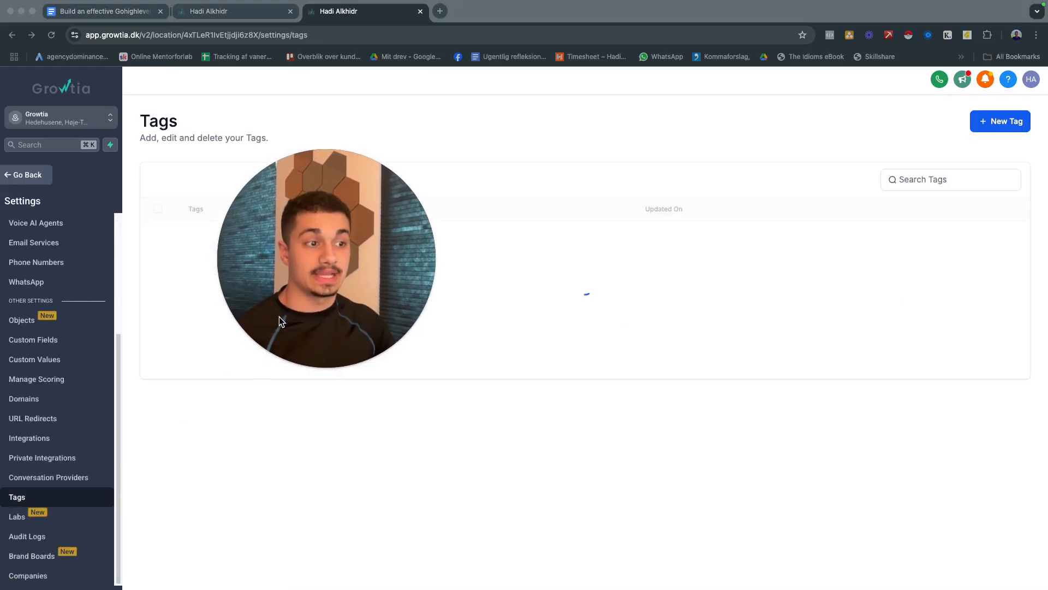
left_click(1000, 122)
left_click(711, 307)
left_click_drag(486, 377, 397, 359)
left_click(34, 175)
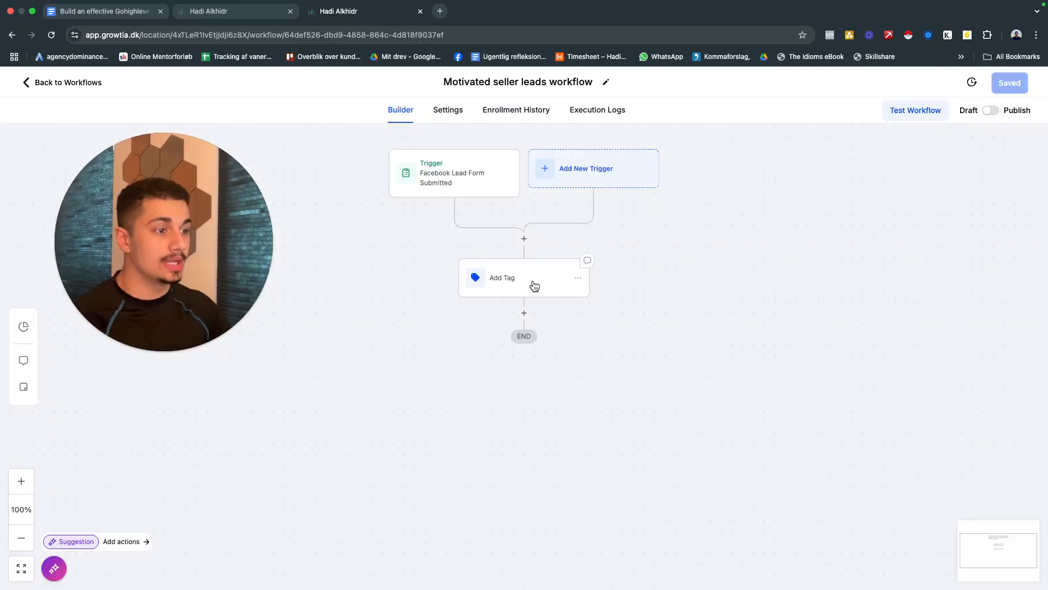
left_click(533, 284)
left_click(956, 569)
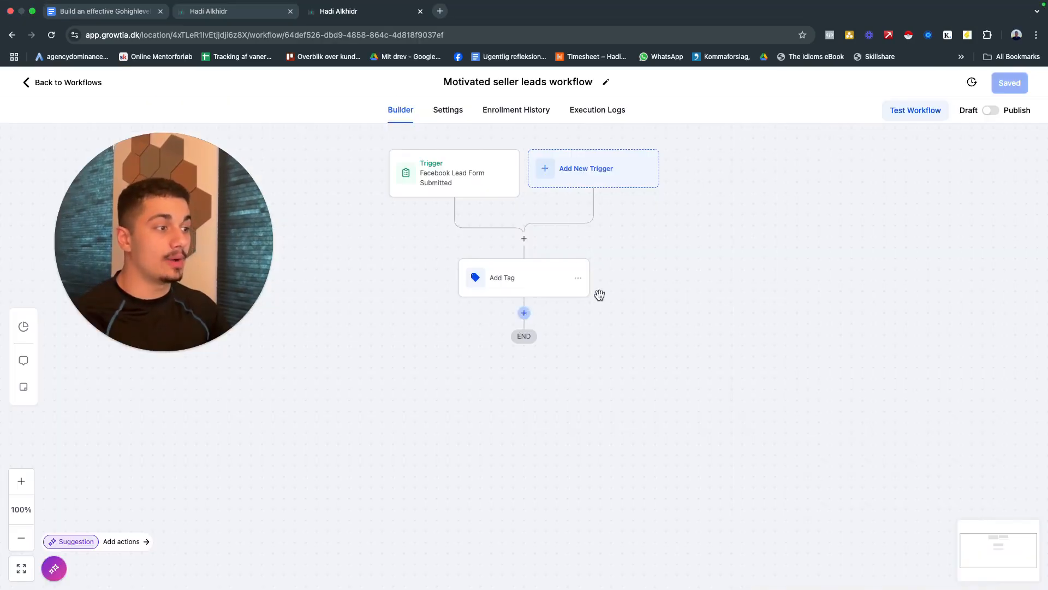
Add a Create/Update Opportunity action below Add Tag, with both the pipeline and the pipeline stage set to Leads
left_click(524, 313)
left_click(782, 190)
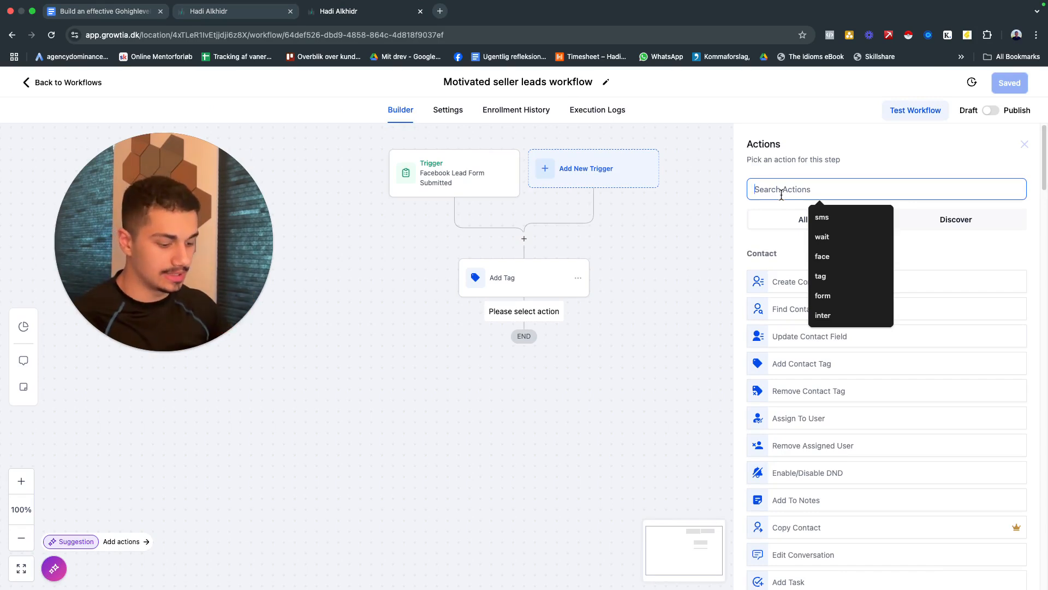
type("opp")
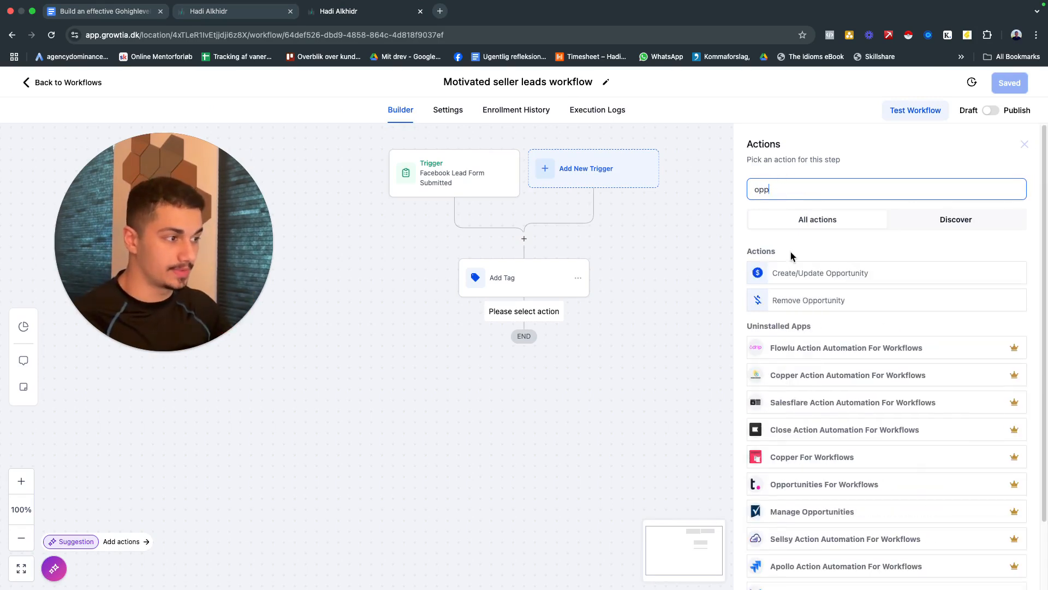
left_click(800, 279)
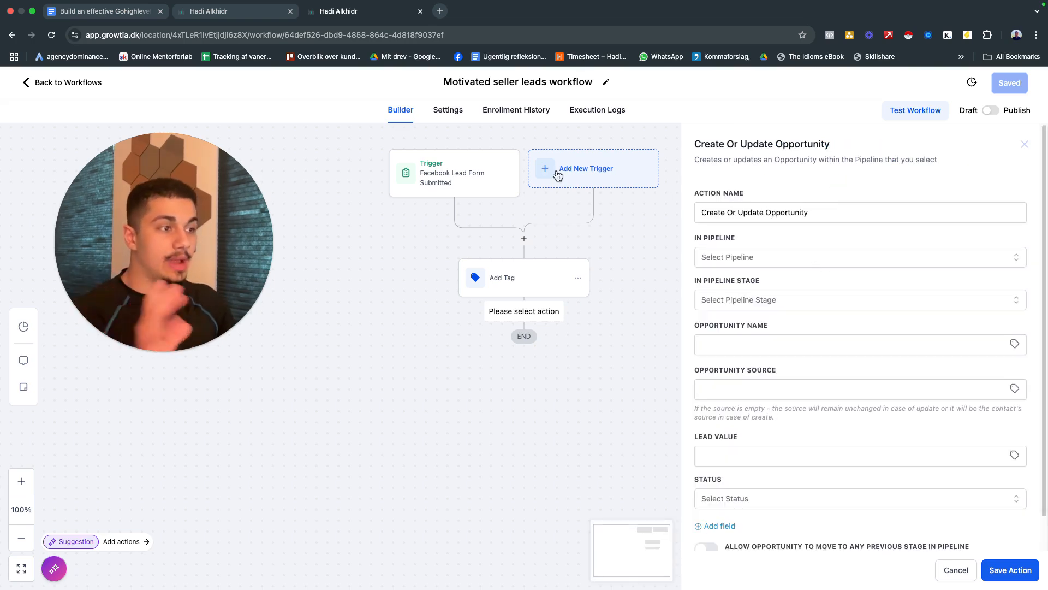
left_click(761, 257)
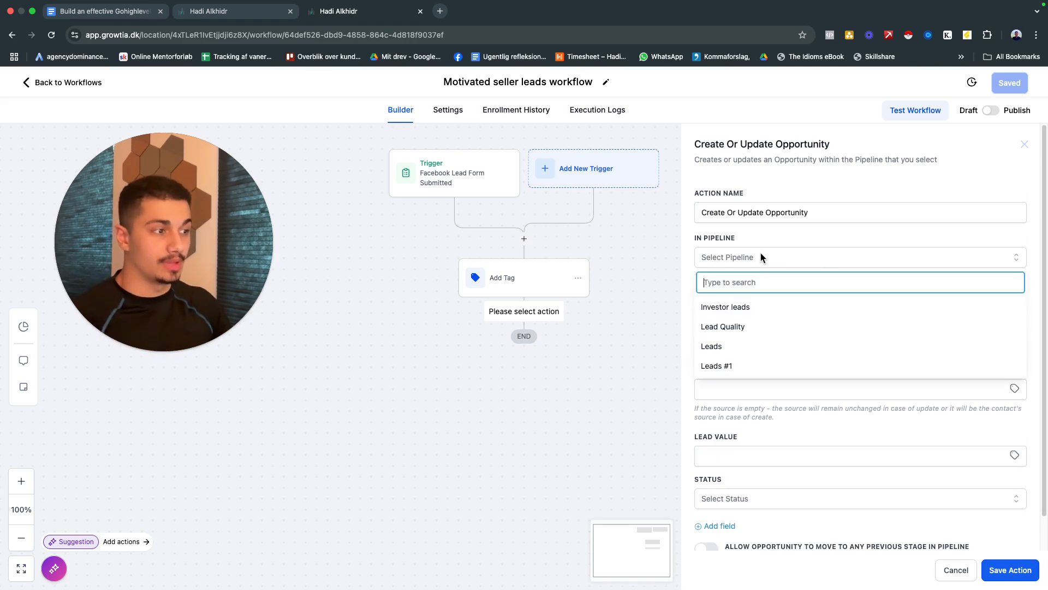
left_click(758, 342)
left_click(767, 308)
left_click(691, 272)
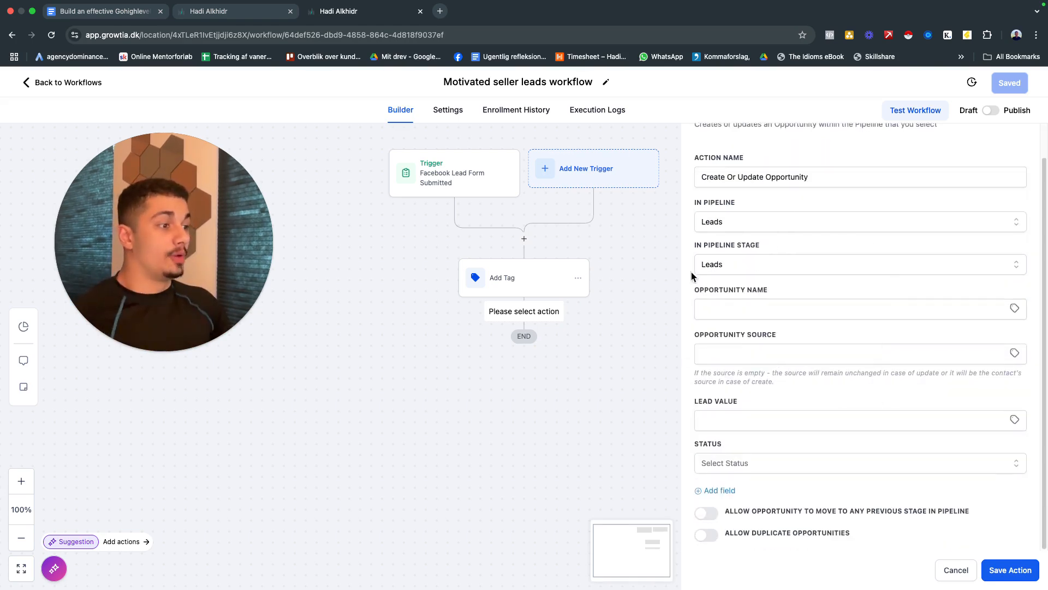
Set the opportunity name to the contact's Full Name variable and the status to open, and save the action and workflow
left_click(1015, 309)
left_click(971, 350)
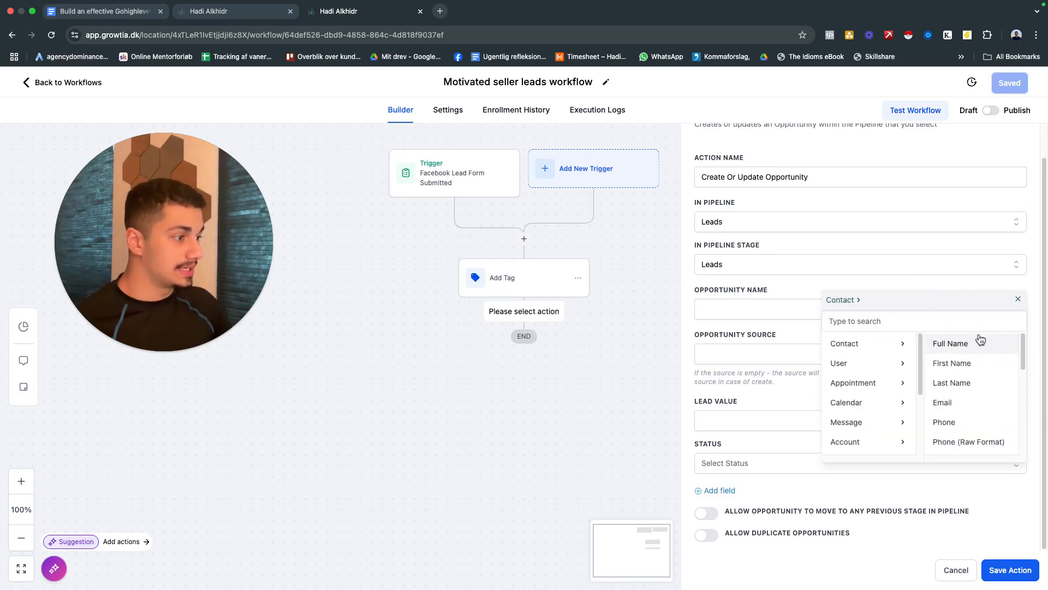
left_click(948, 344)
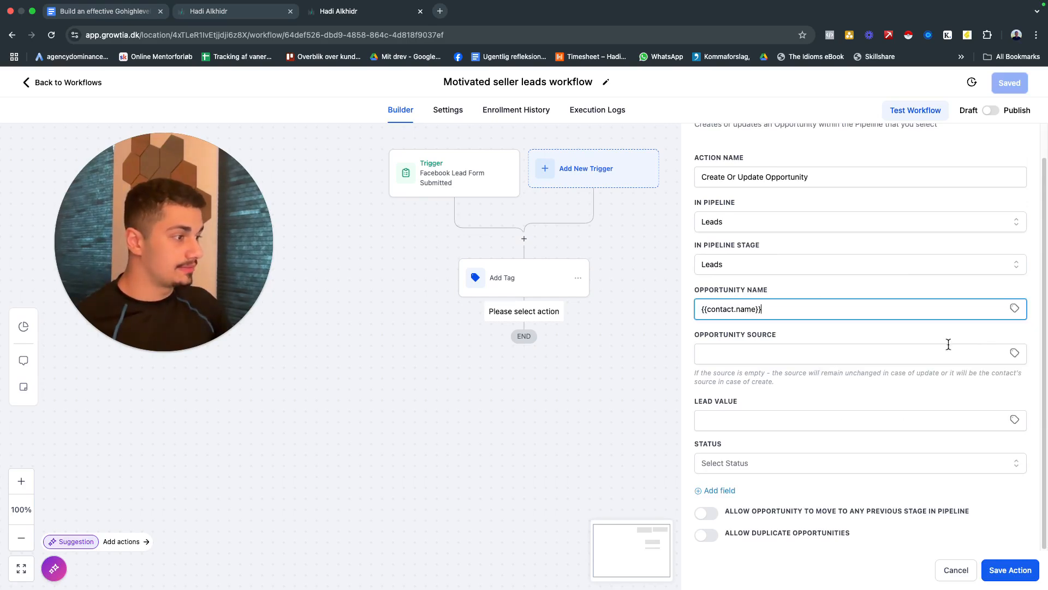
left_click(723, 463)
left_click(728, 486)
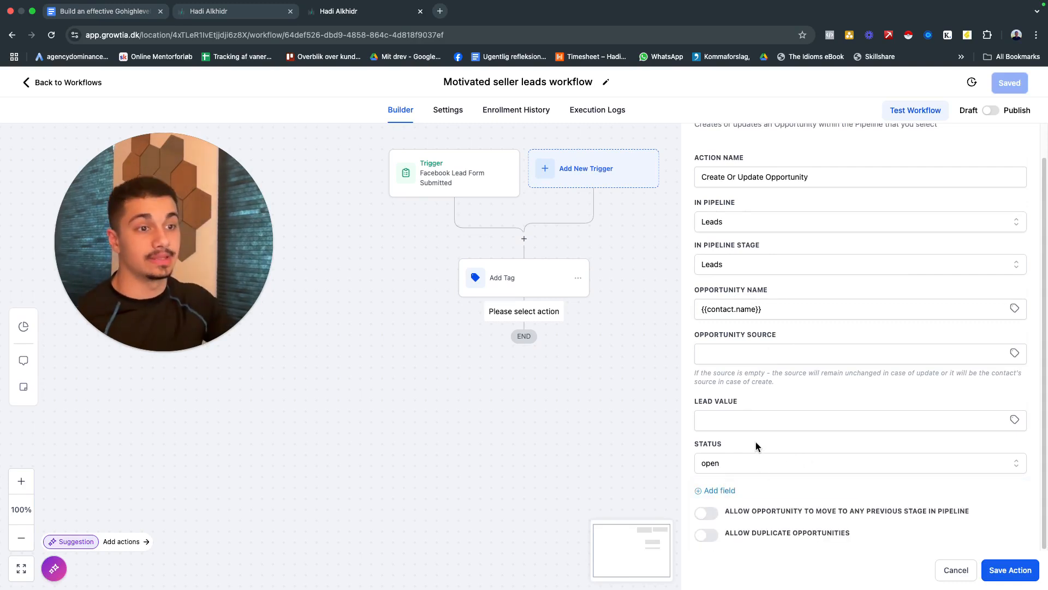
left_click(725, 418)
left_click(757, 403)
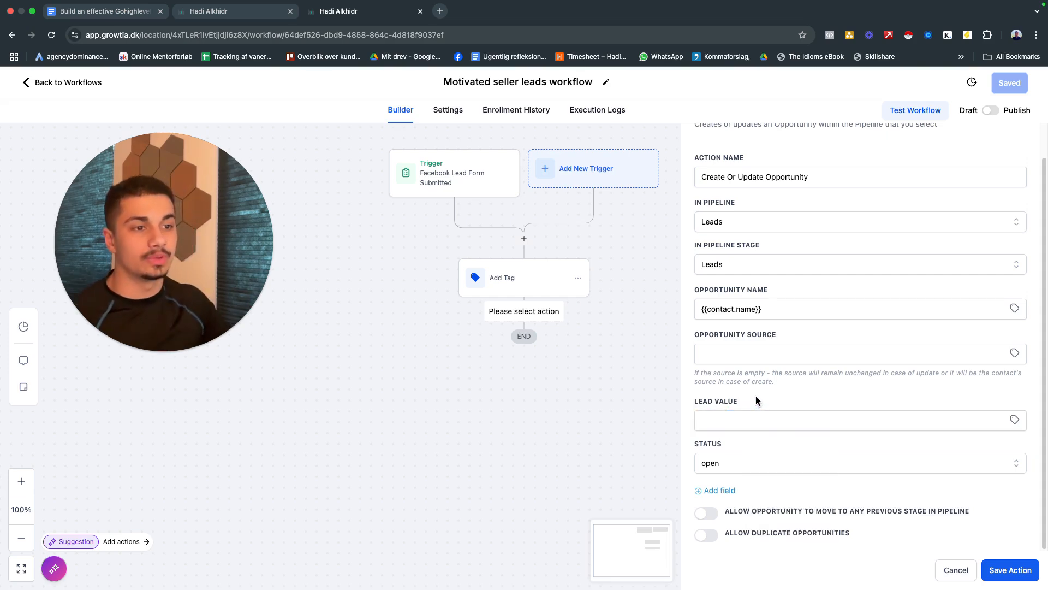
left_click(763, 420)
left_click(763, 404)
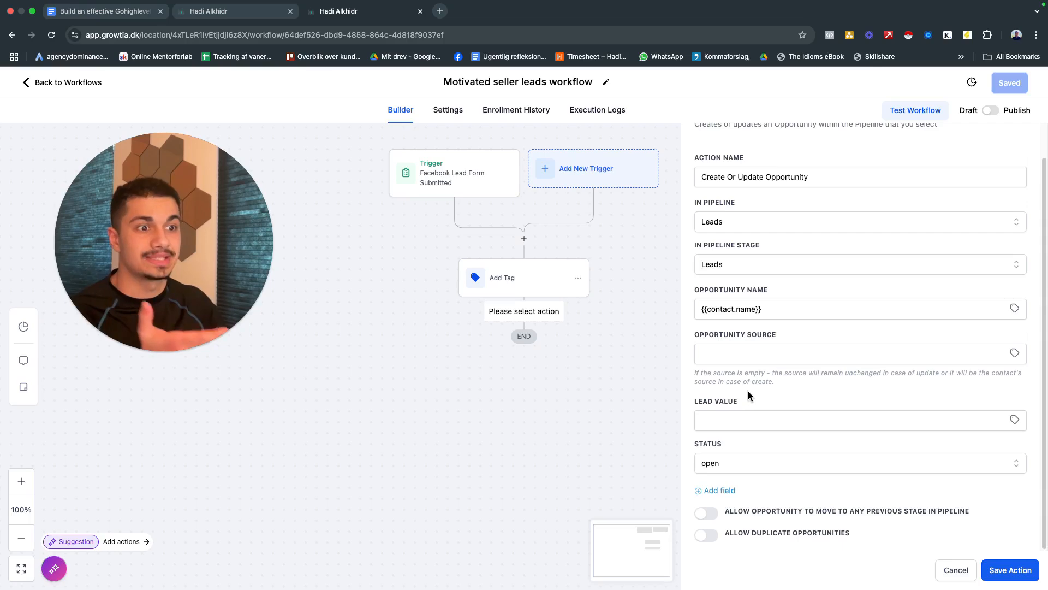
left_click(994, 567)
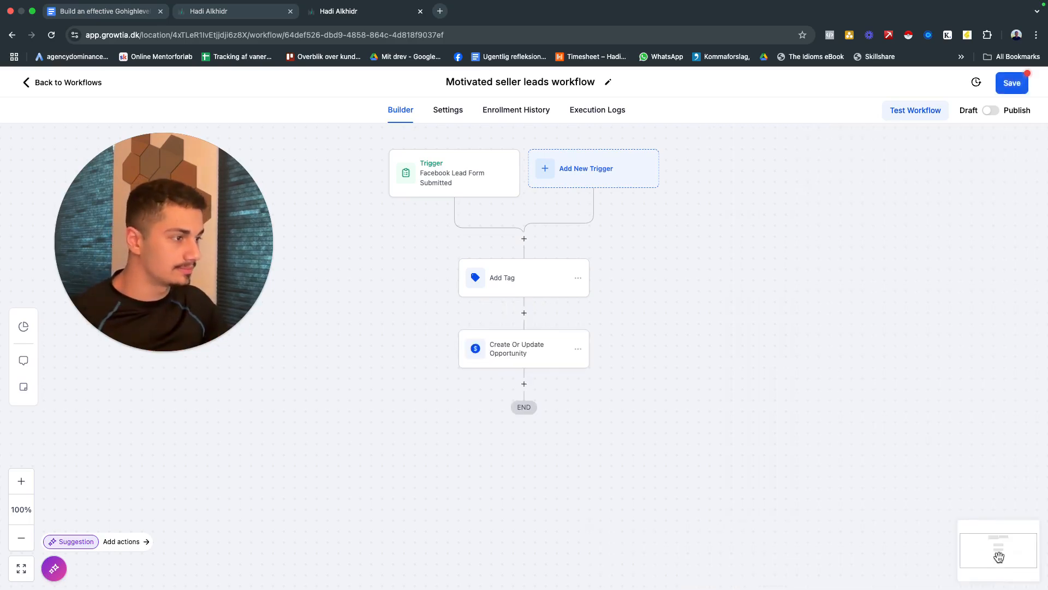
left_click(1004, 82)
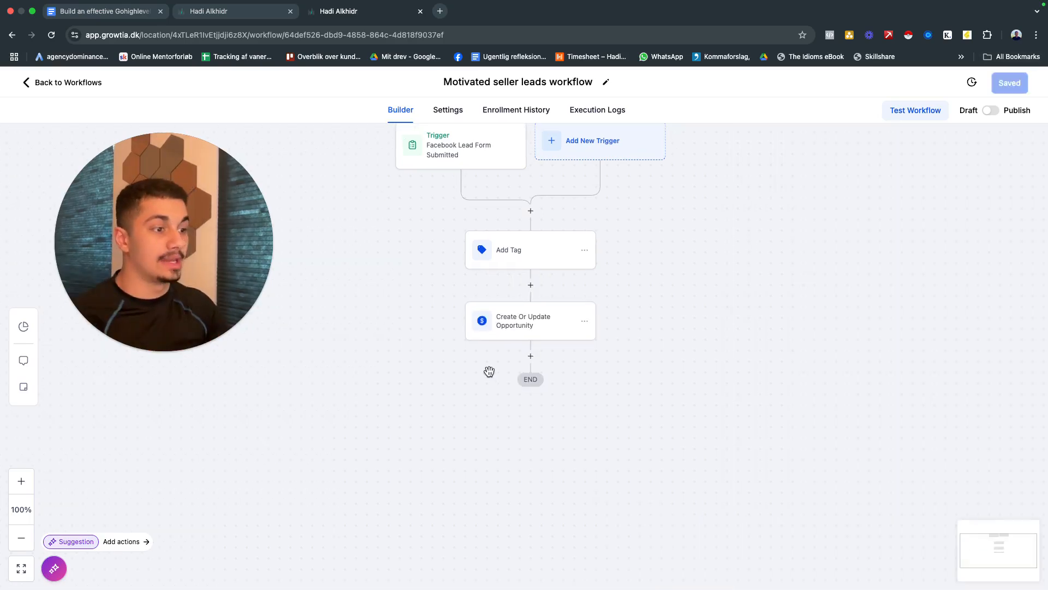
left_click(531, 357)
type("inter")
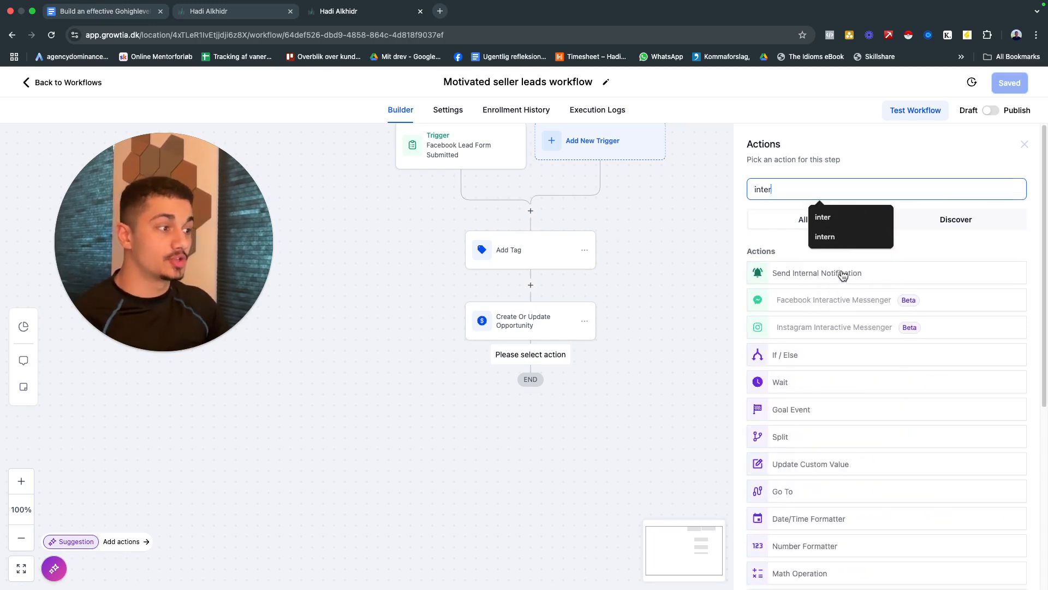
left_click(842, 275)
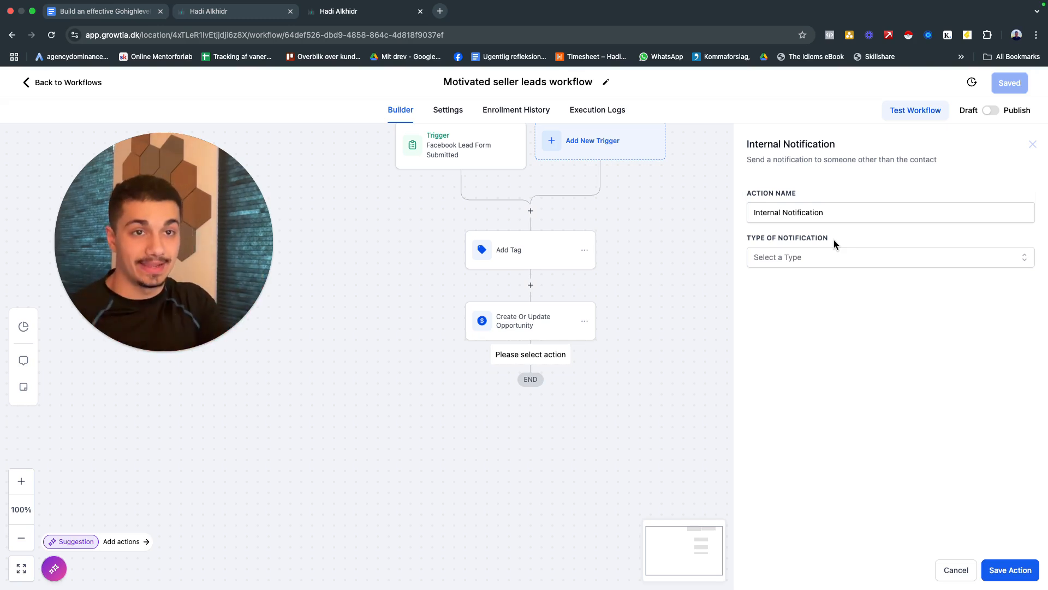
left_click(1033, 144)
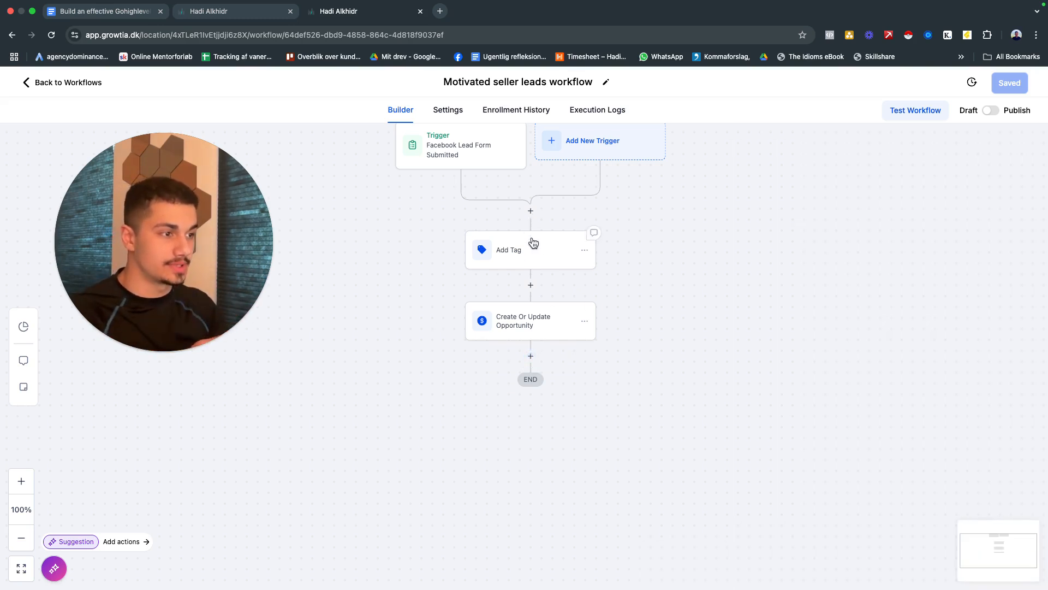
Insert an Assign To User action between the Facebook trigger and Add Tag, with the account user selected, and save it
scroll(529, 235, "up", 1)
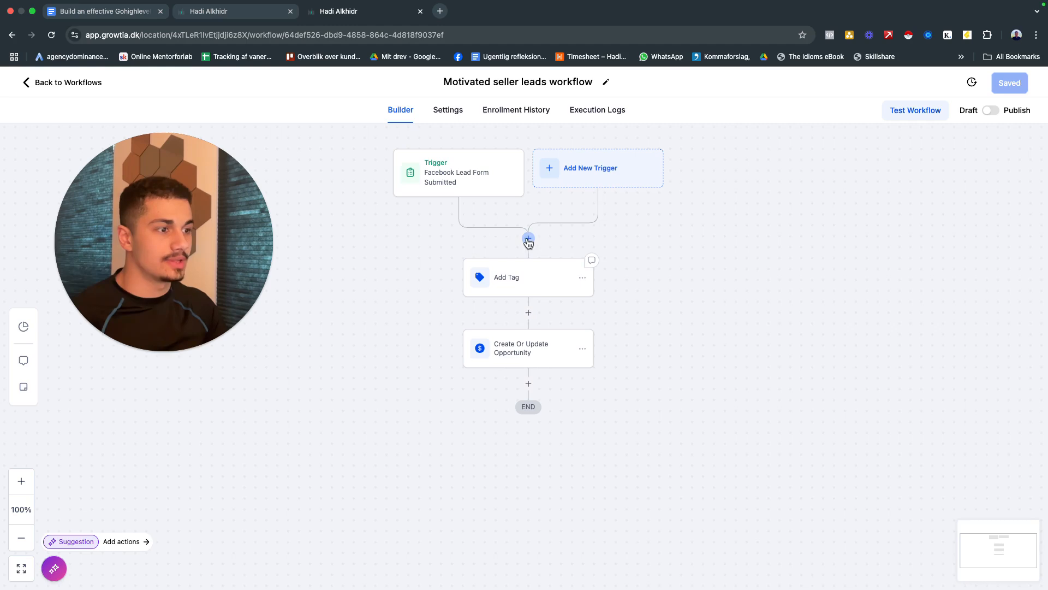
left_click(529, 238)
left_click(856, 198)
type("assi")
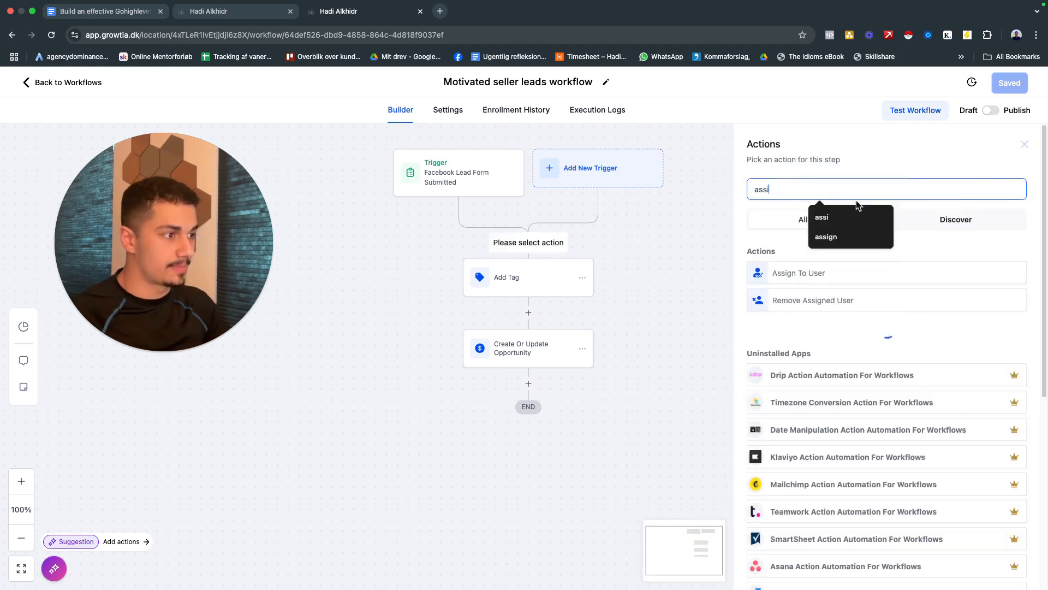
left_click(799, 273)
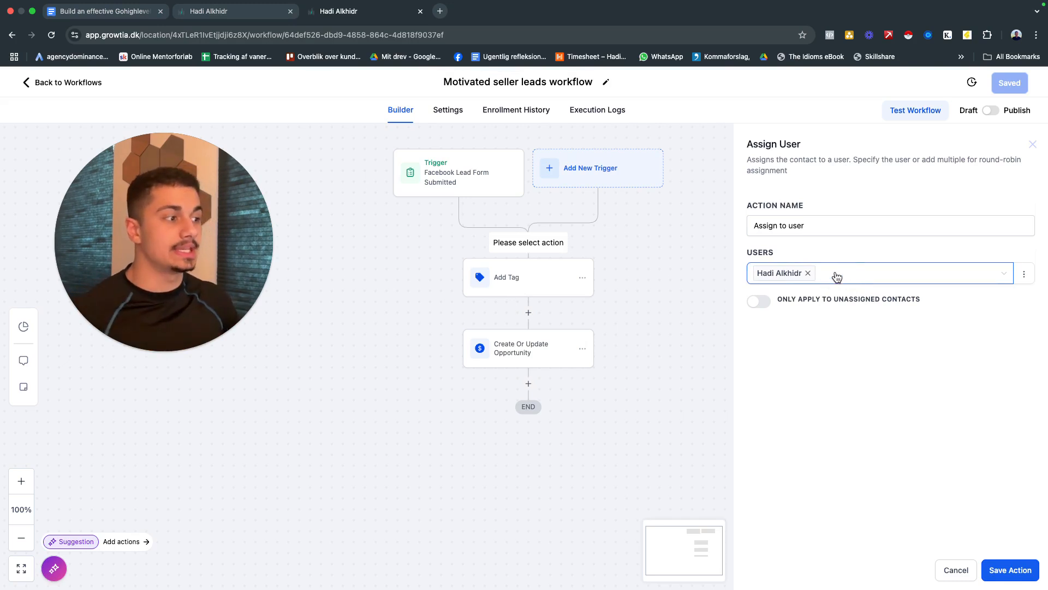
left_click(876, 278)
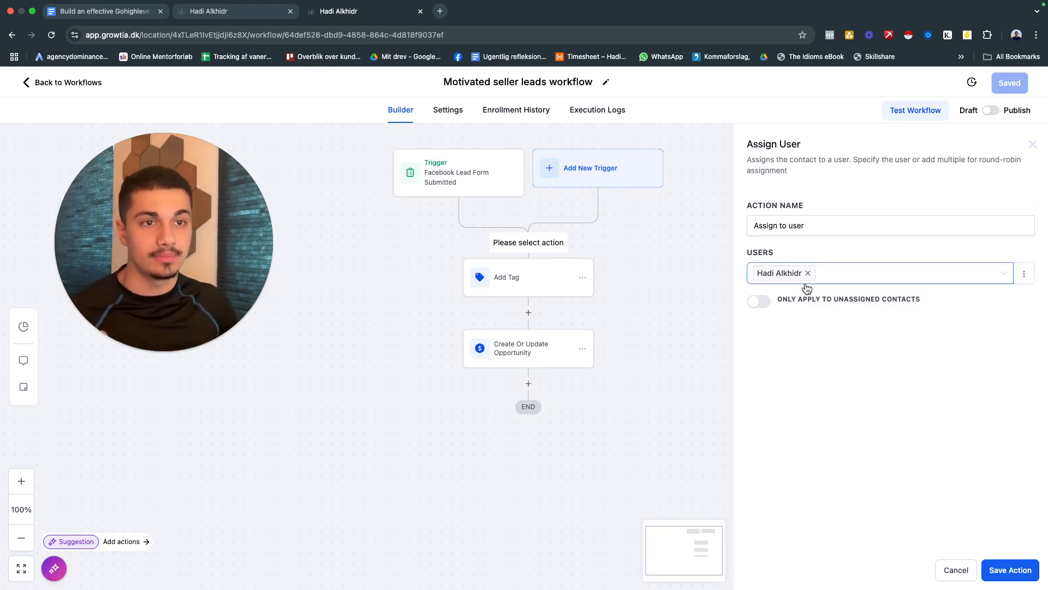
left_click_drag(195, 185, 215, 202)
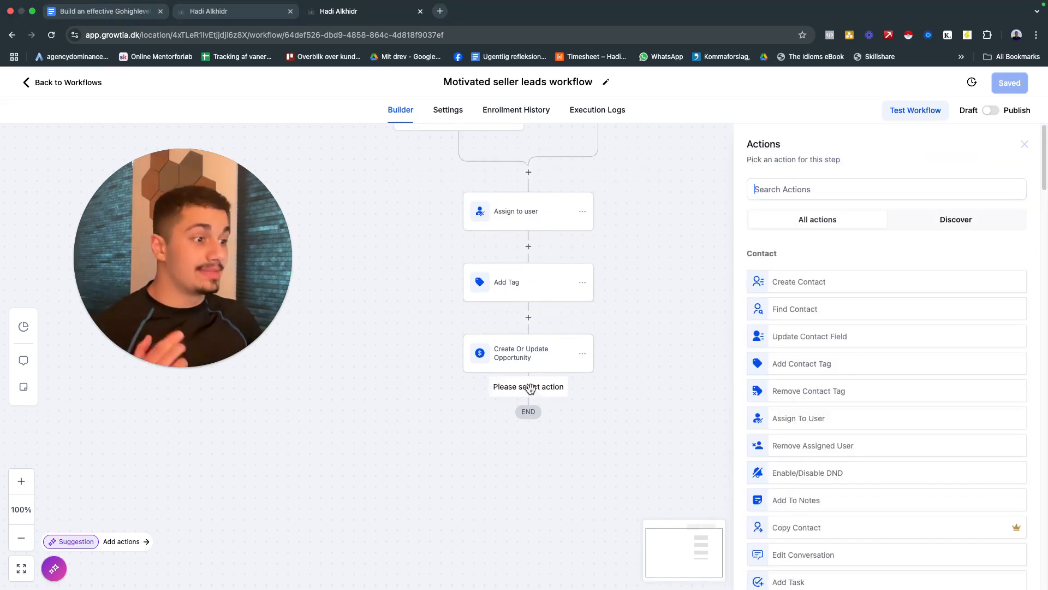
Add a Send Internal Notification action after Create Or Update Opportunity, with Email as the notification type
left_click(798, 186)
type("inter")
left_click(820, 284)
left_click(794, 260)
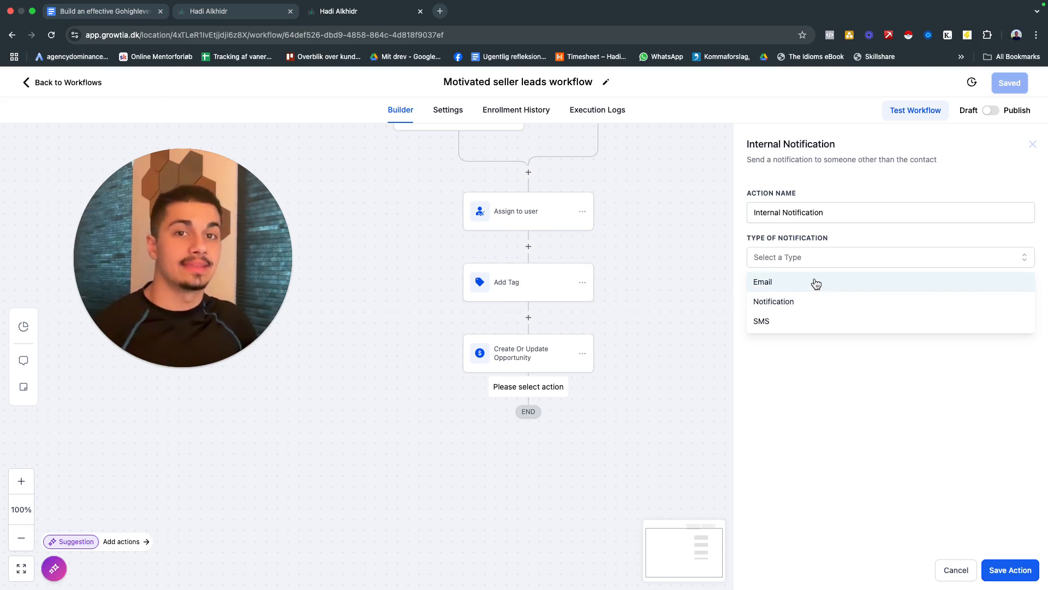
left_click(800, 282)
Set the notification's From Name to "Partner - Growtia" and fill in the sender's email address
scroll(819, 279, "down", 2)
left_click(789, 236)
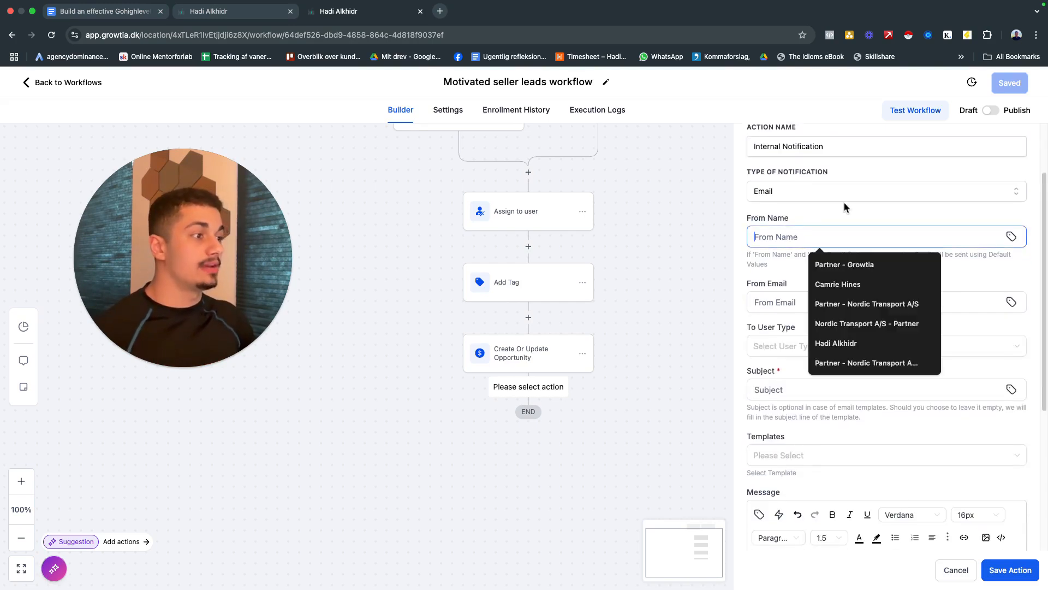
left_click(837, 267)
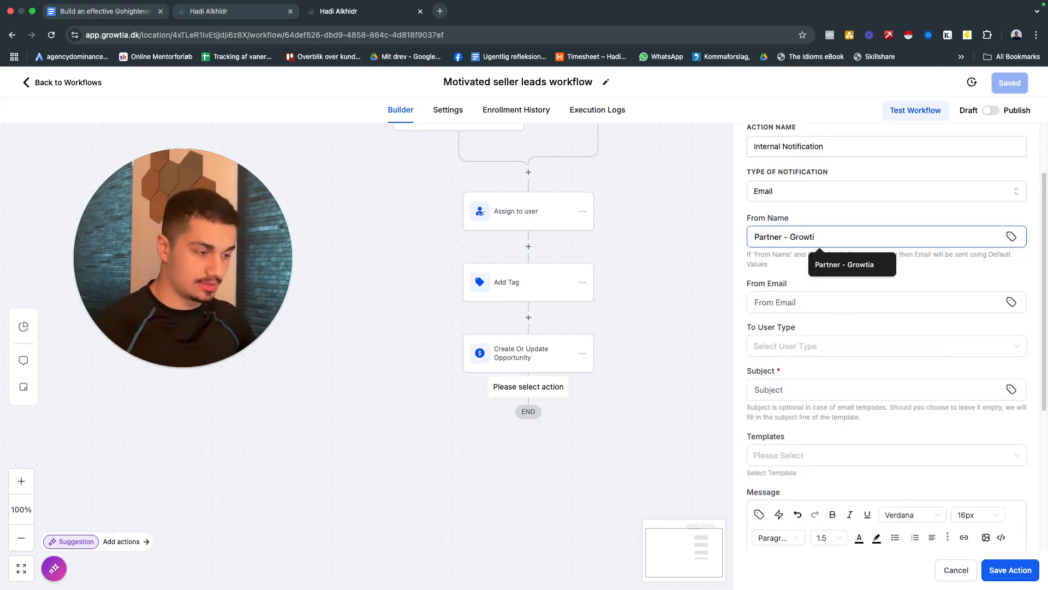
left_click(783, 277)
scroll(786, 279, "up", 1)
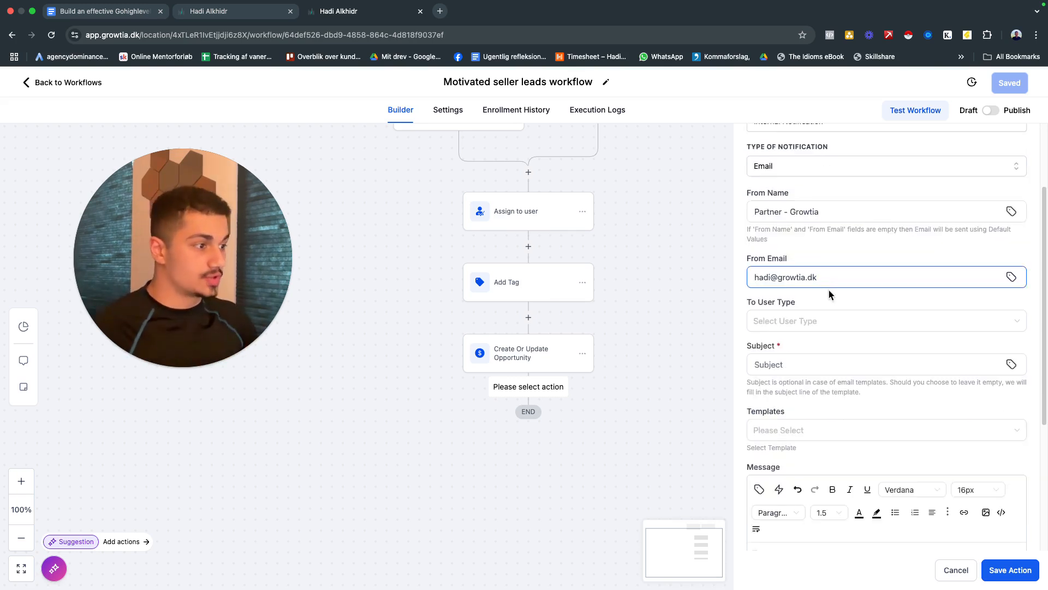
Set the notification email's recipient type to Assigned User
scroll(810, 281, "down", 2)
left_click(812, 262)
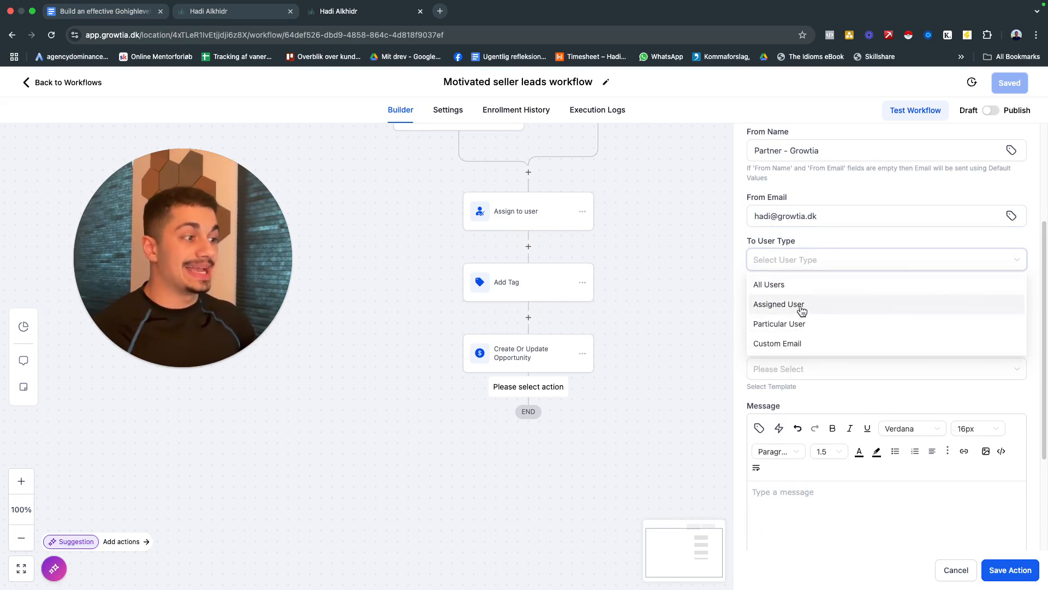
left_click(789, 307)
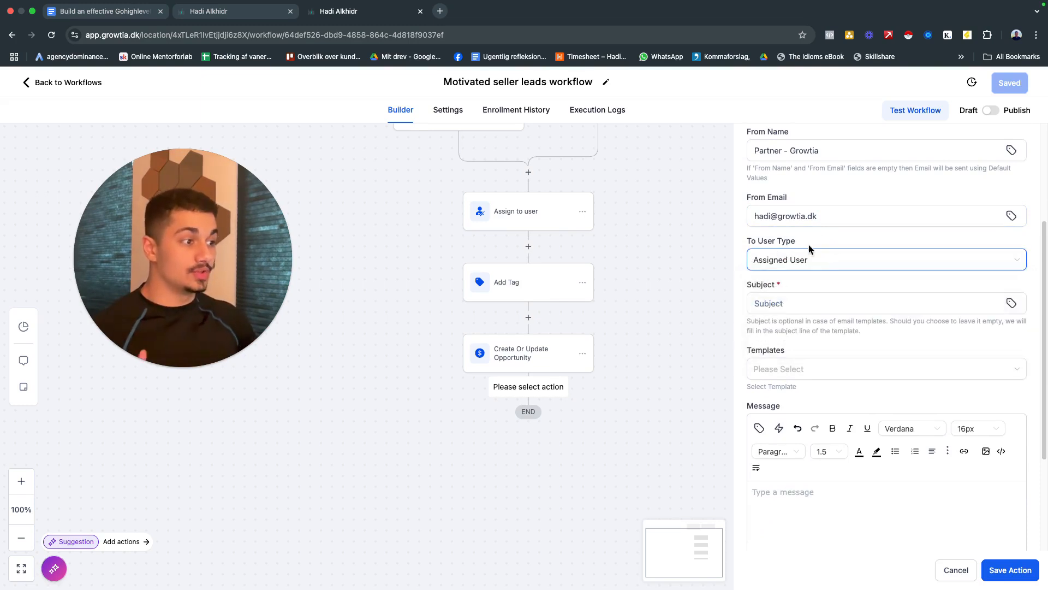
left_click(820, 262)
left_click(796, 306)
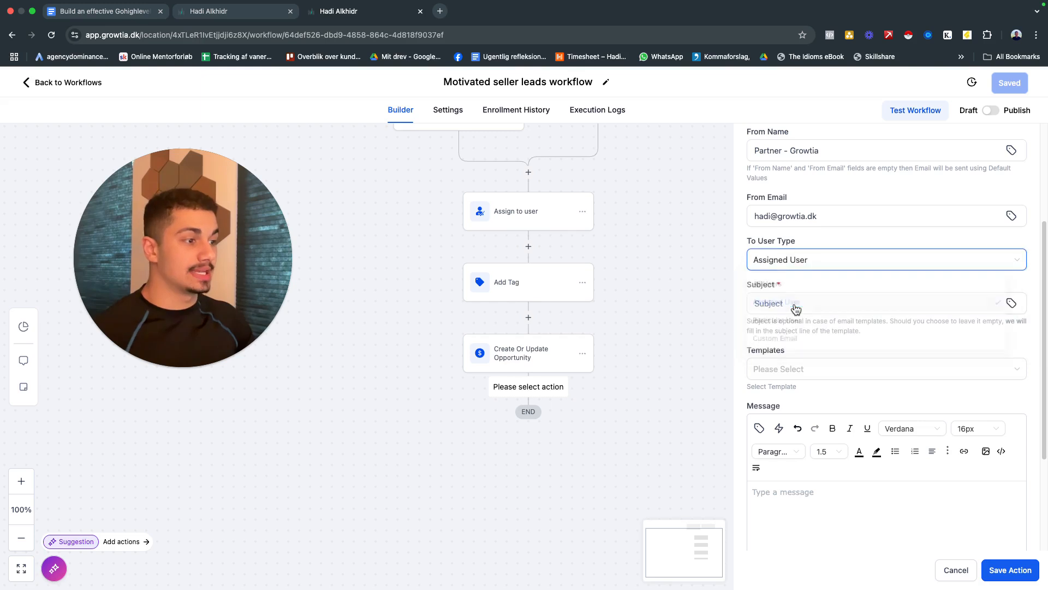
Set the notification email's subject to "You just got a new lead!"
scroll(827, 283, "down", 3)
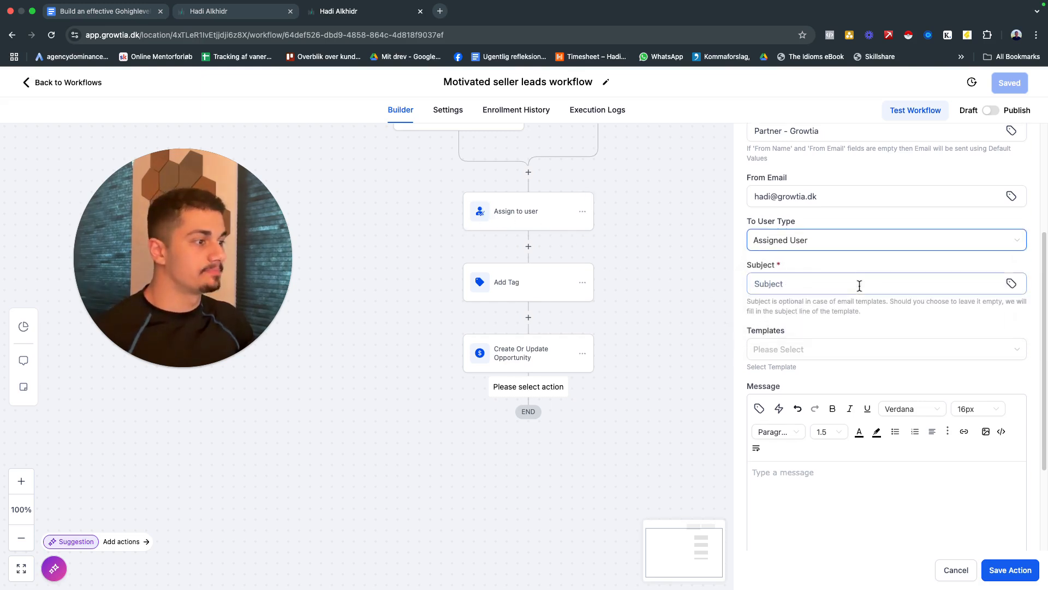
left_click(801, 225)
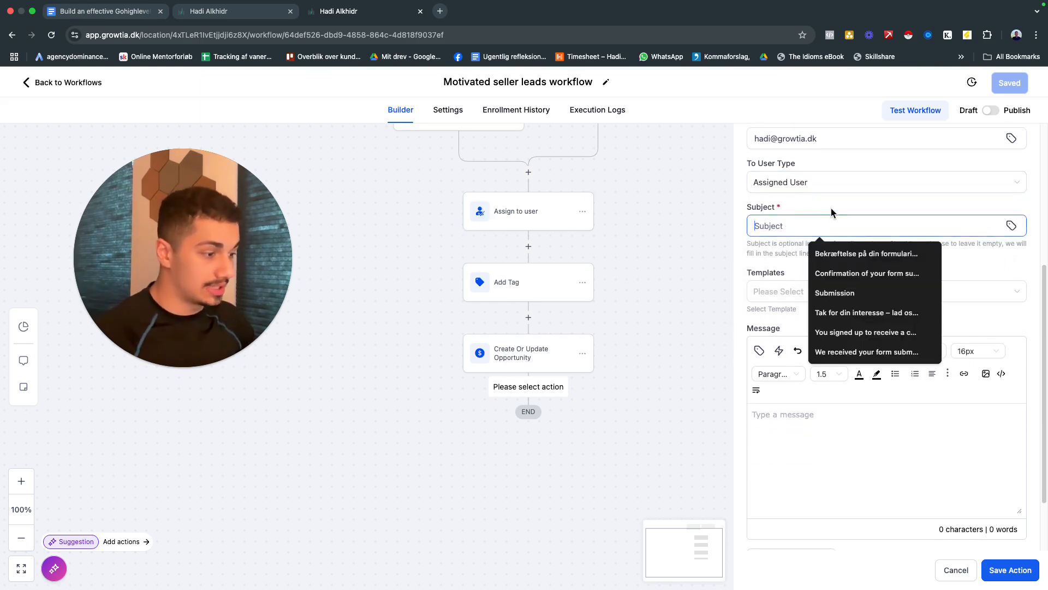
type("You just")
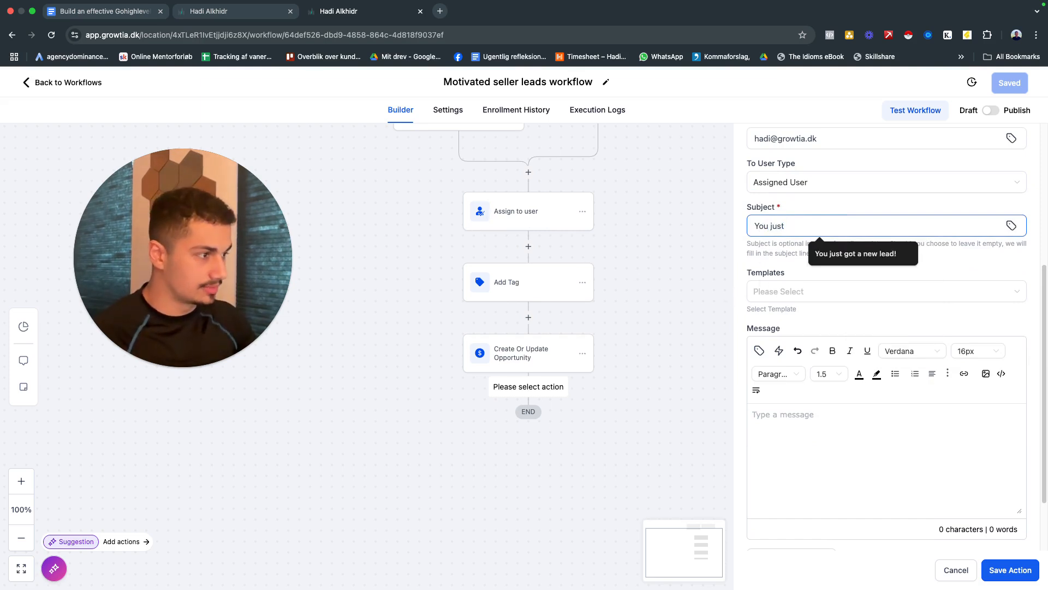
left_click(837, 252)
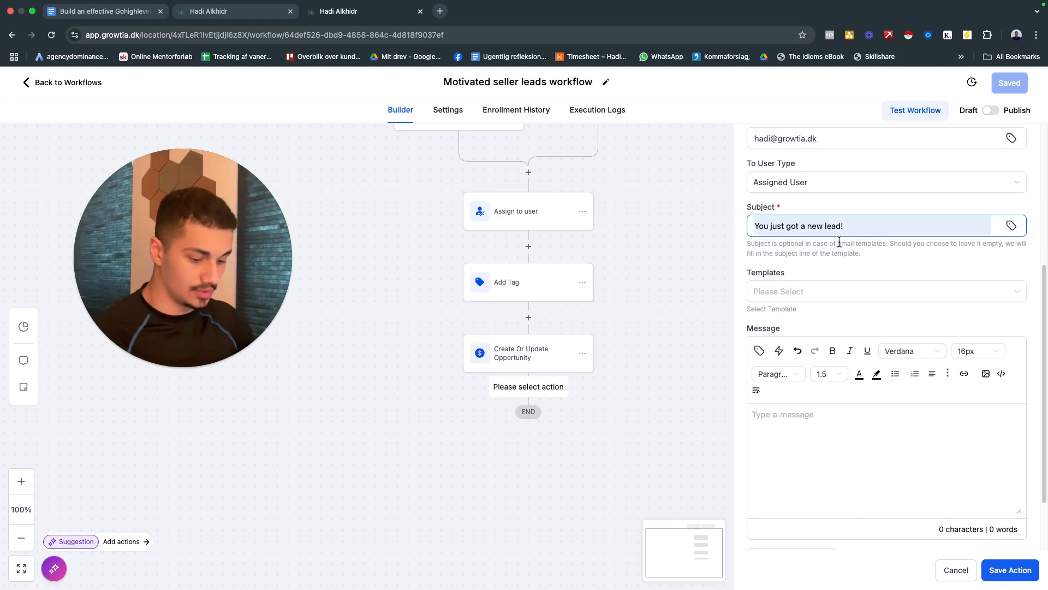
Change the subject to "You just got a new seller lead!" and start the message with "Hey {{user.first_name}}," and "You just got a new seller lead:"
type("sel")
left_click(871, 265)
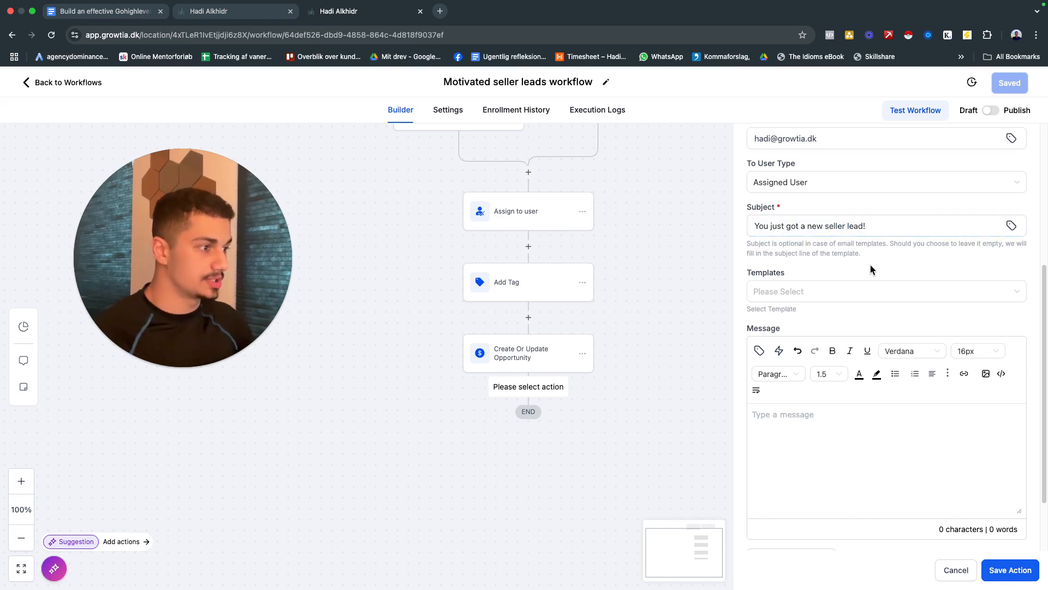
scroll(871, 265, "down", 2)
left_click(868, 371)
type("Hey")
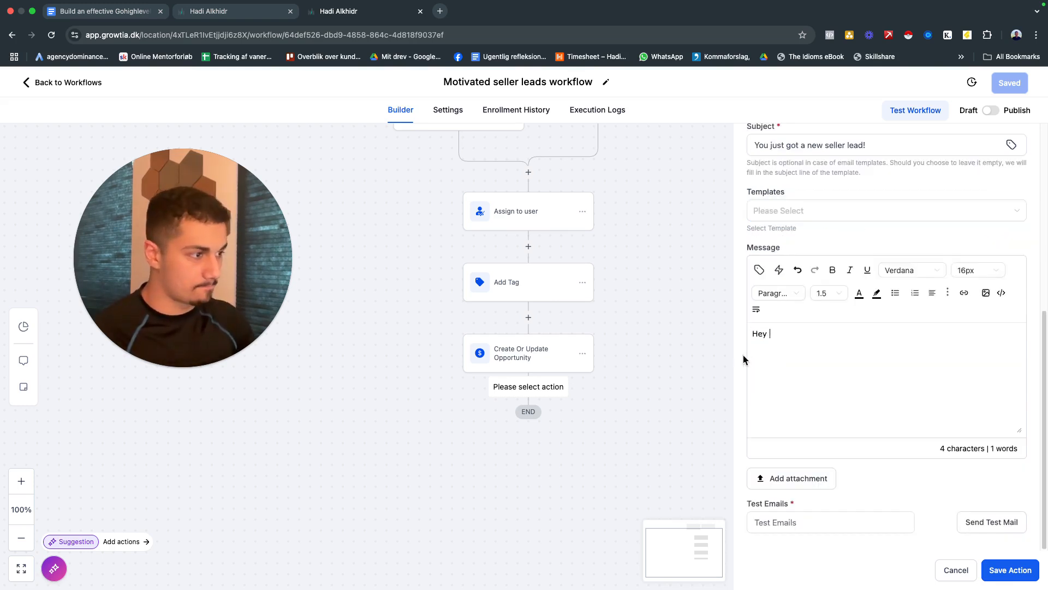
left_click(759, 269)
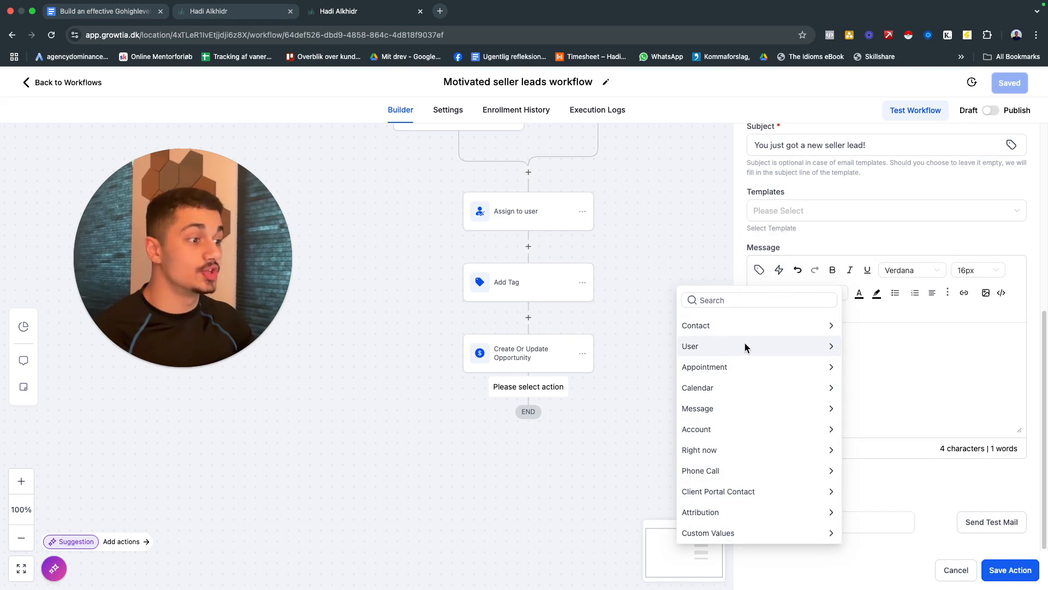
left_click(778, 345)
left_click(706, 323)
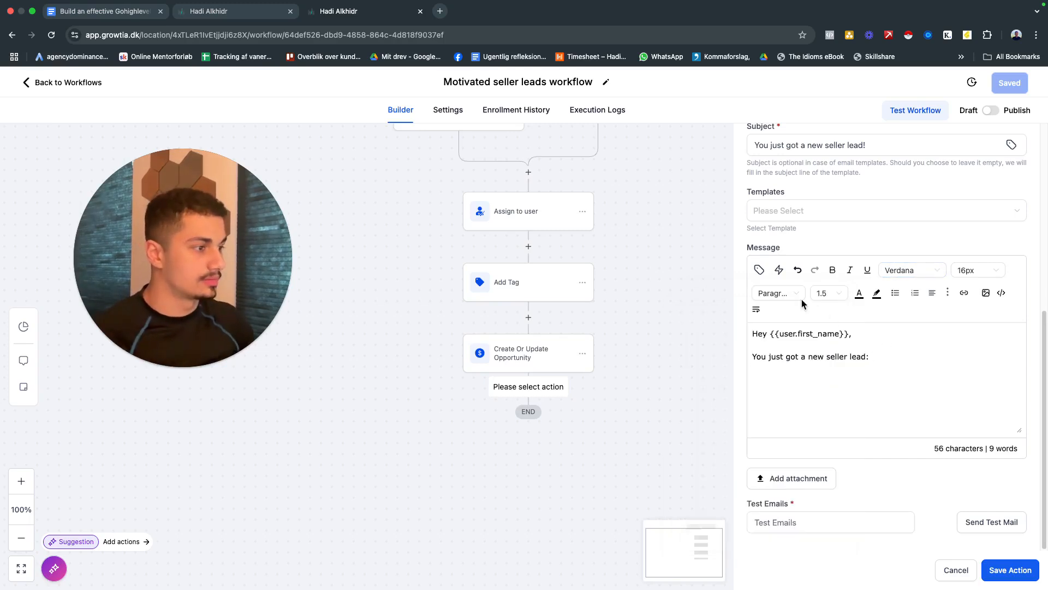
Insert the contact's Full Name, Email and Phone custom values on separate lines below the message's opening text
left_click(759, 270)
left_click(689, 322)
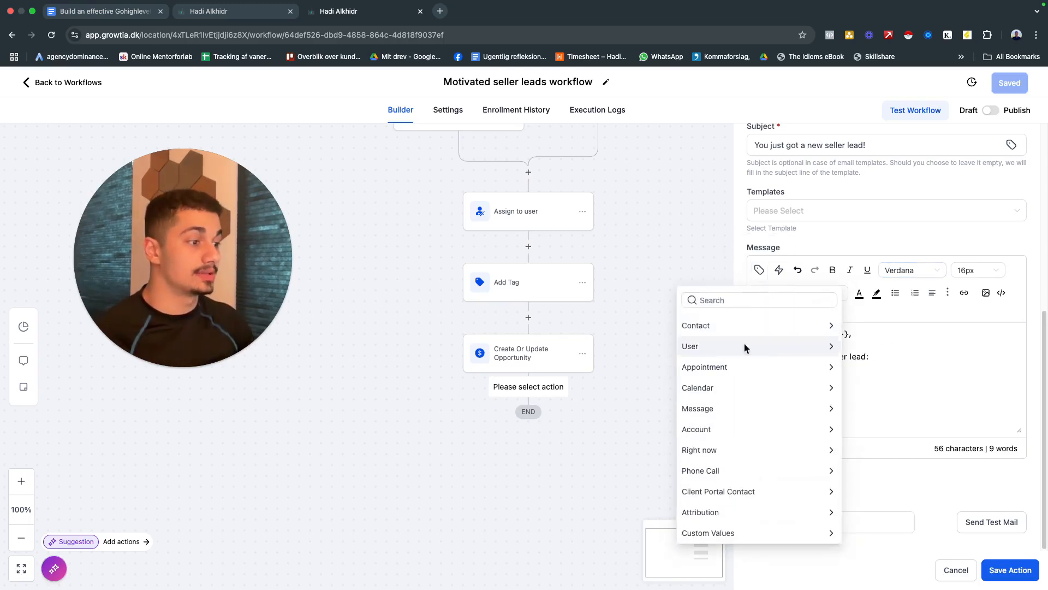
left_click(748, 327)
left_click(742, 343)
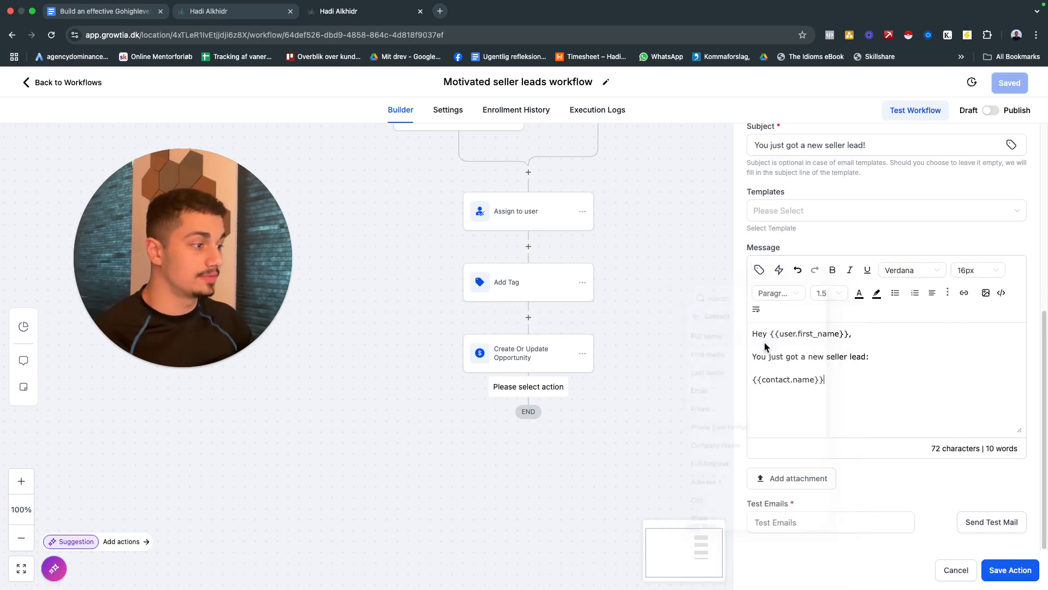
left_click(759, 269)
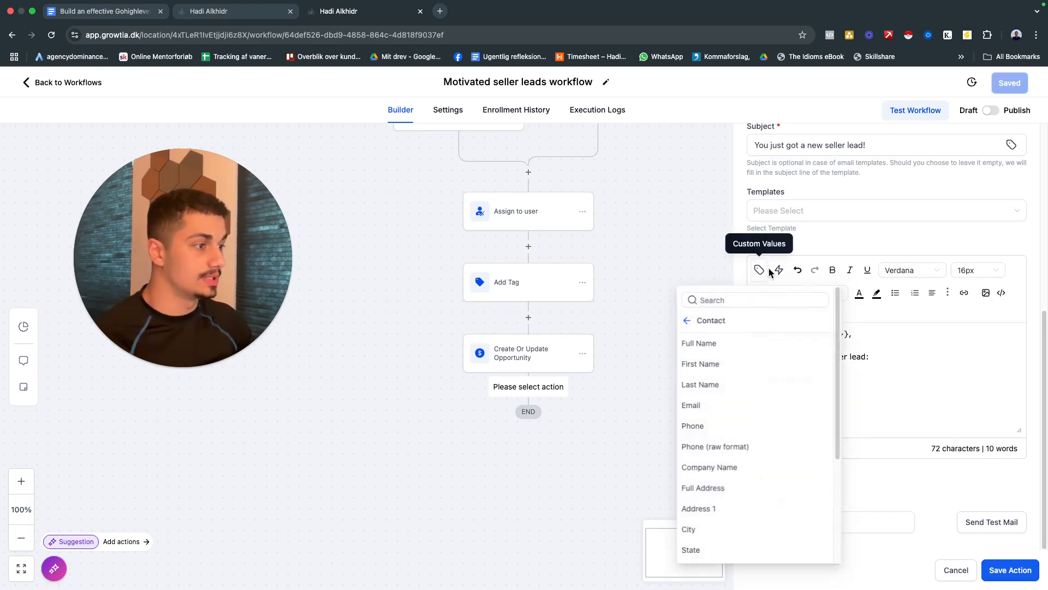
left_click(718, 407)
left_click(759, 270)
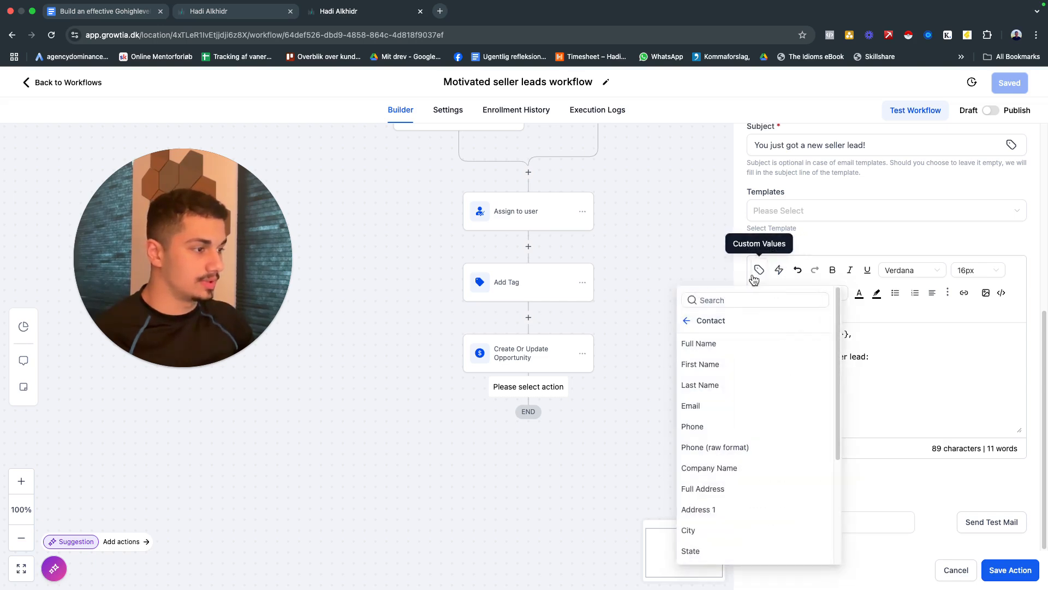
left_click(729, 419)
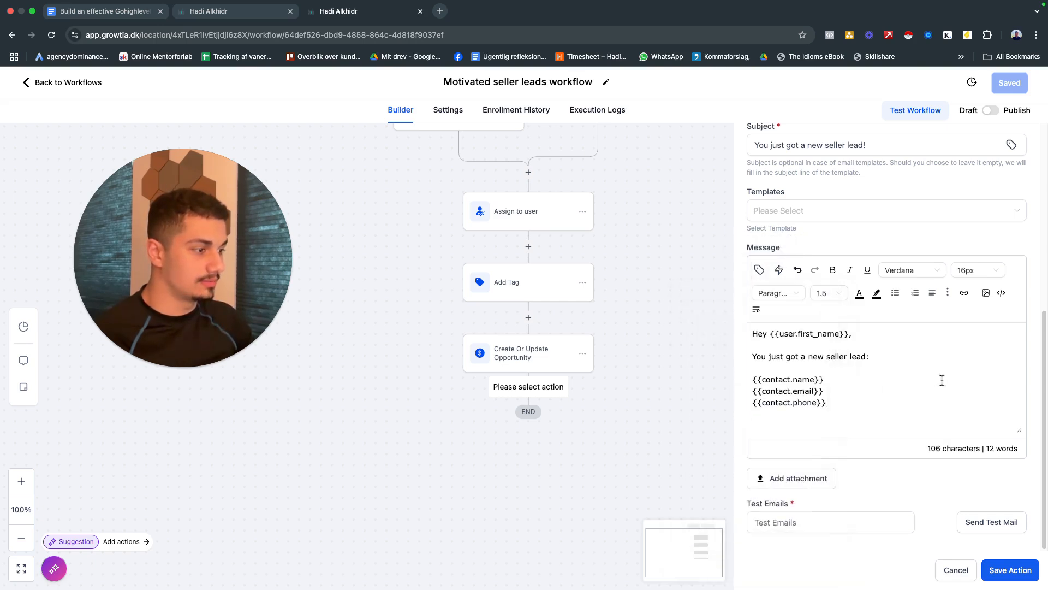
Add "Their form submission:" below the phone value, with "Why do you want to sell your property?" and its matching contact custom field
left_click(759, 270)
scroll(742, 470, "down", 1)
scroll(737, 470, "down", 3)
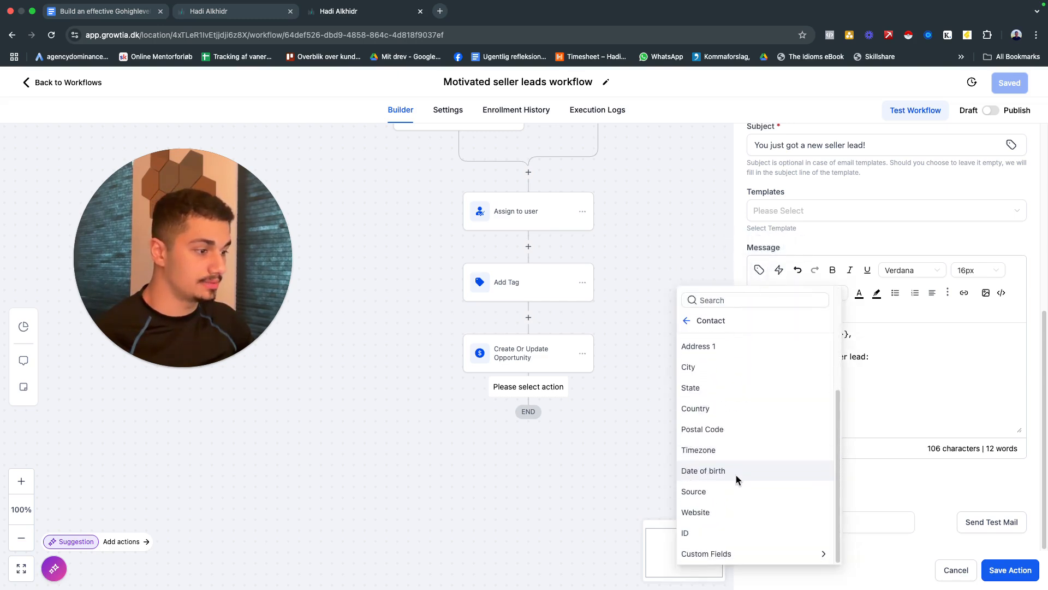
left_click(733, 557)
scroll(788, 525, "down", 10)
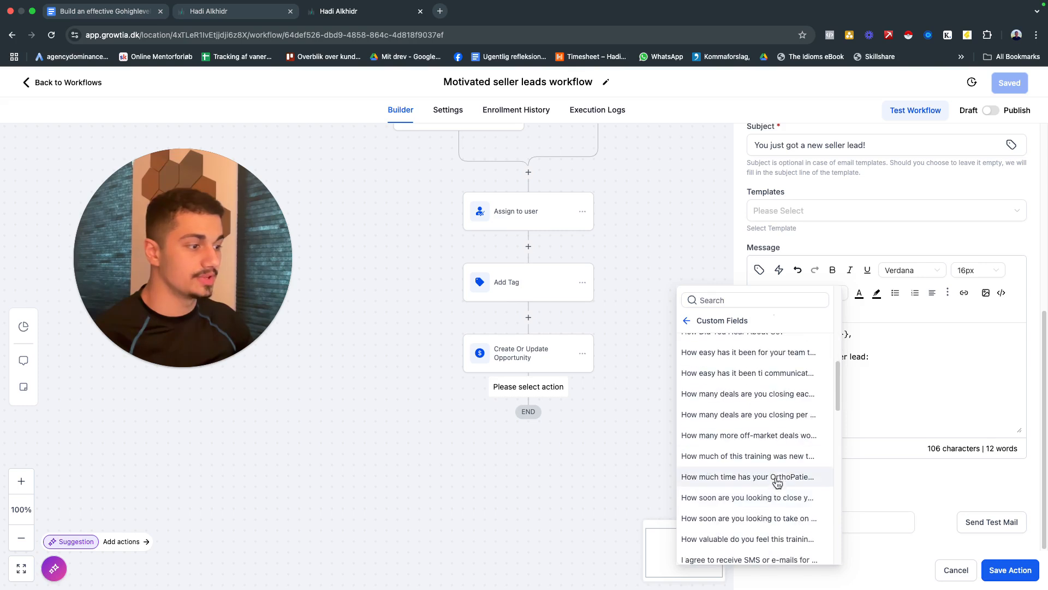
scroll(769, 429, "down", 10)
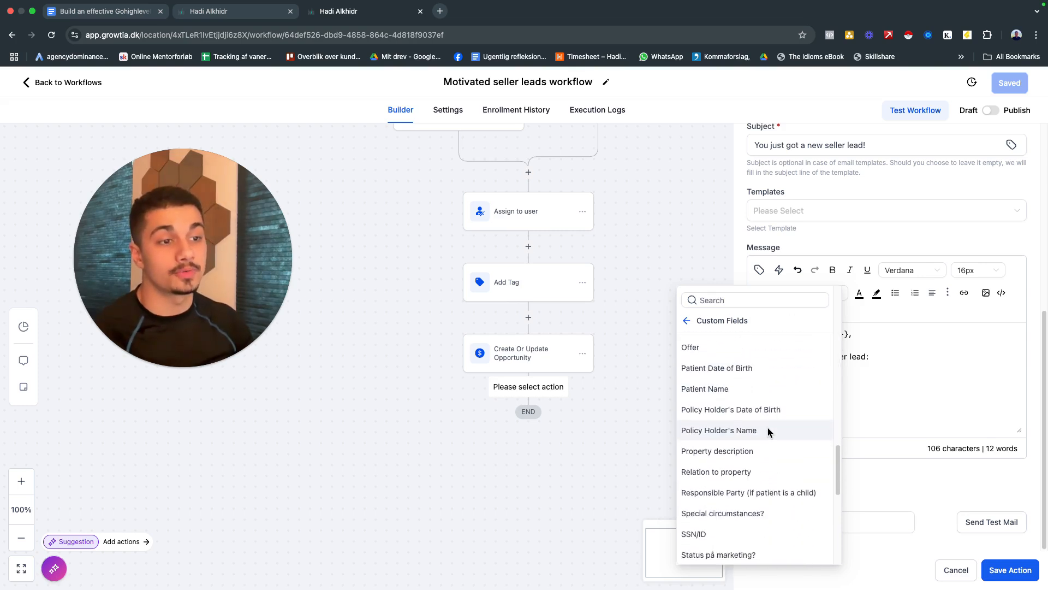
left_click(744, 302)
type("ww")
key("BackSpace")
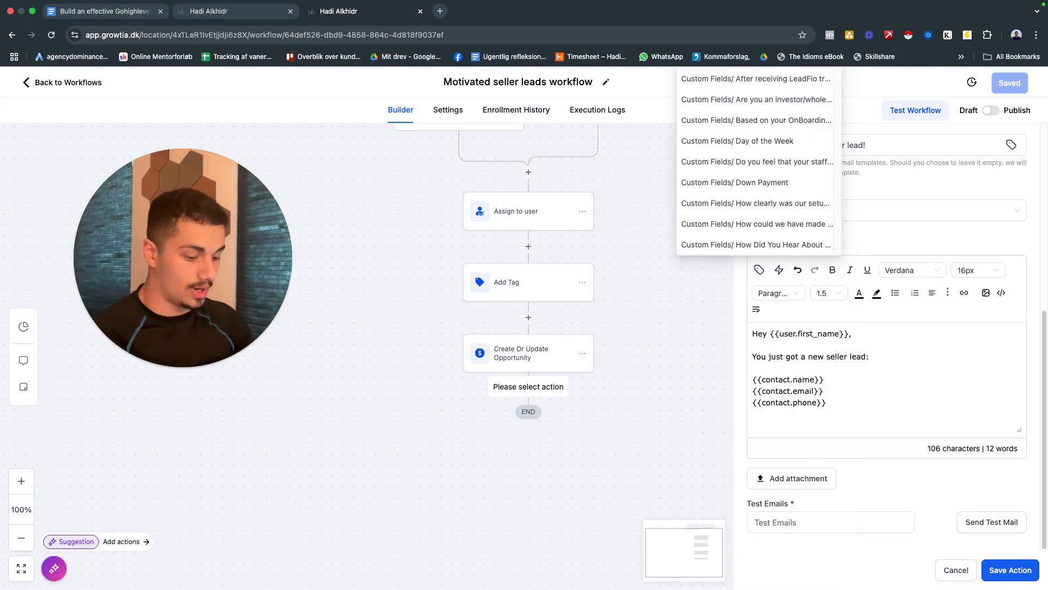
type("hy")
left_click(759, 244)
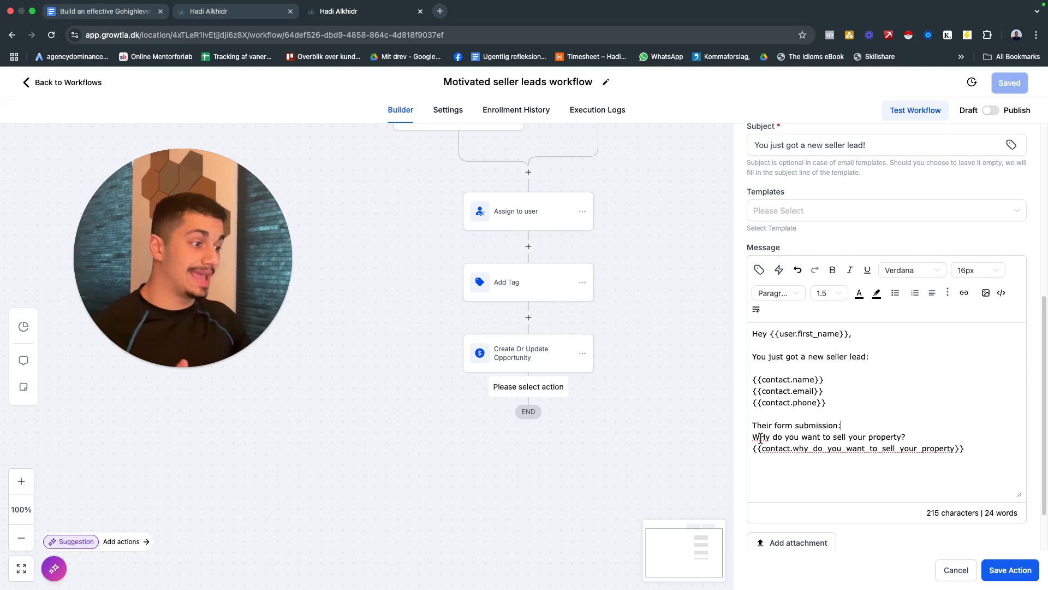
left_click(769, 437)
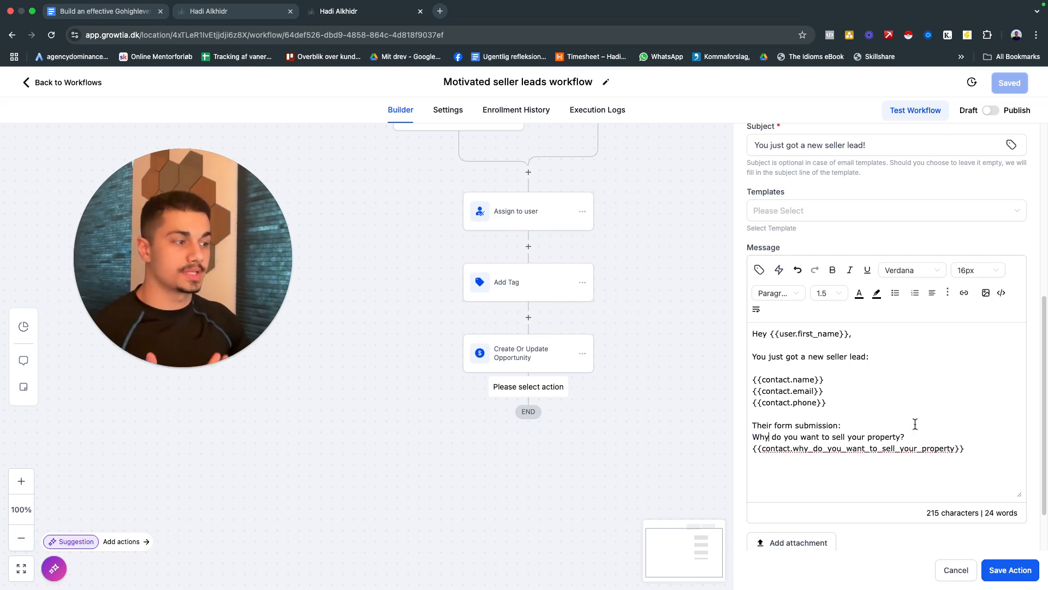
Delete the form submission heading, question and custom field from the notification message
triple_click(810, 450)
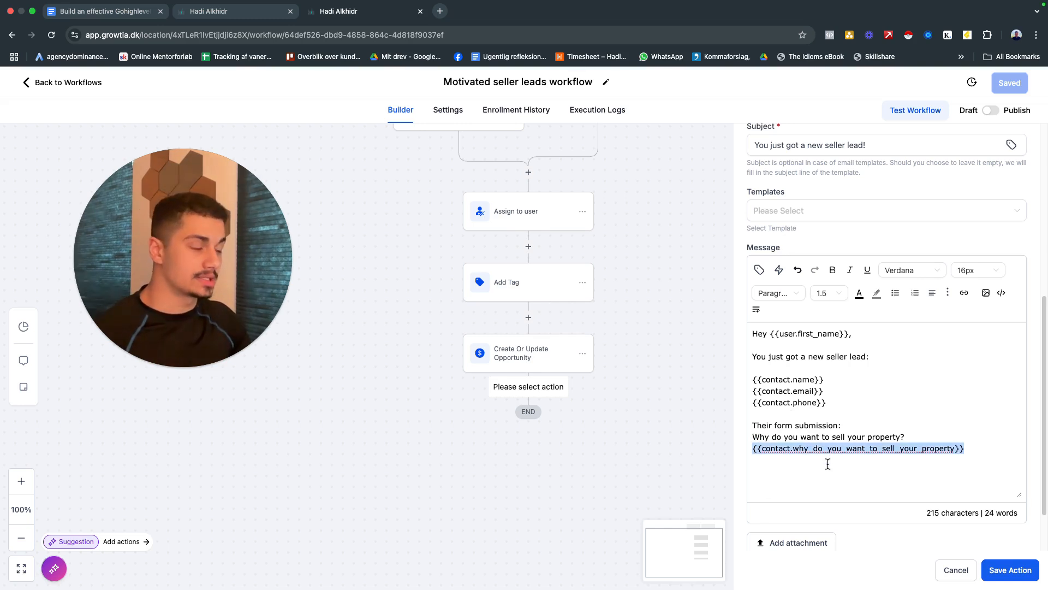
left_click(828, 463)
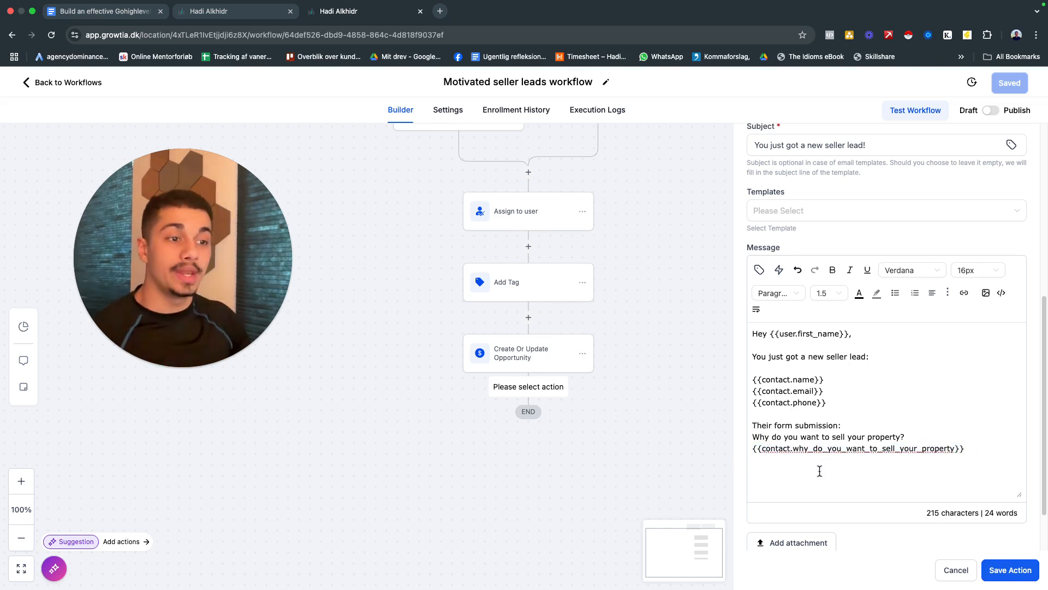
triple_click(811, 469)
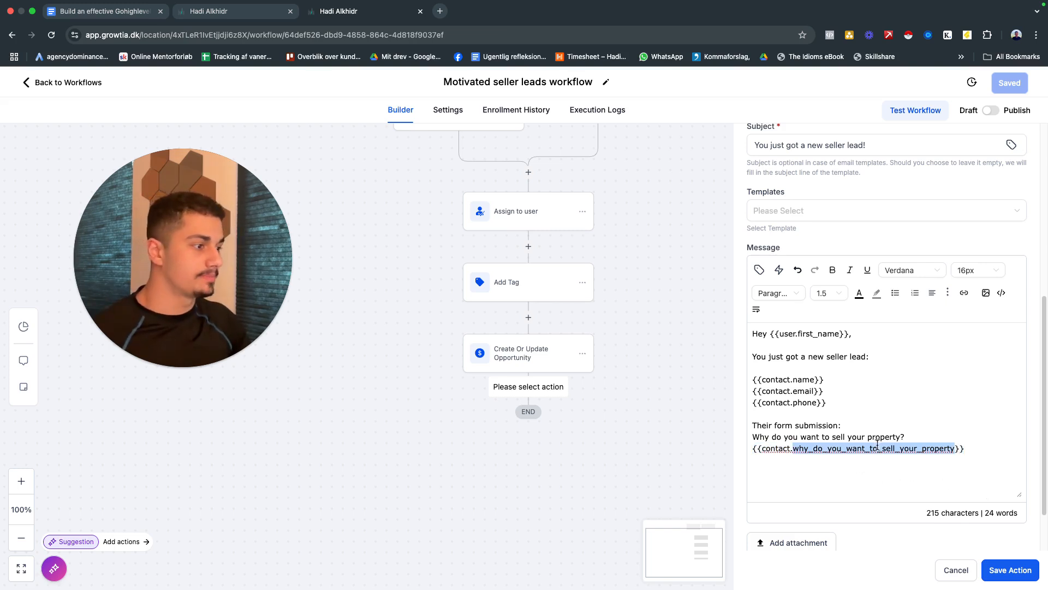
left_click_drag(754, 427, 981, 454)
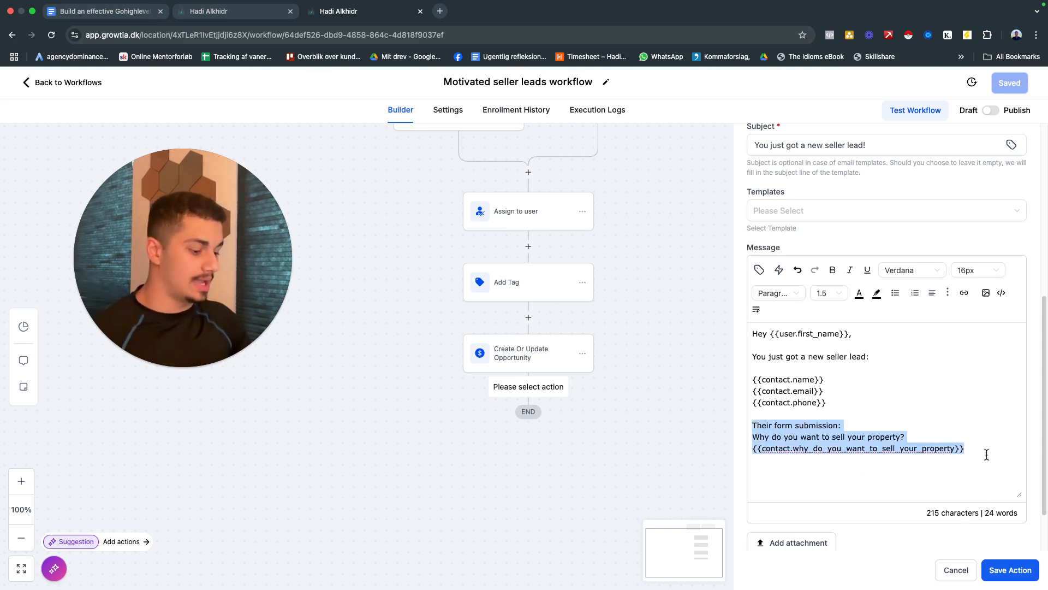
key("BackSpace")
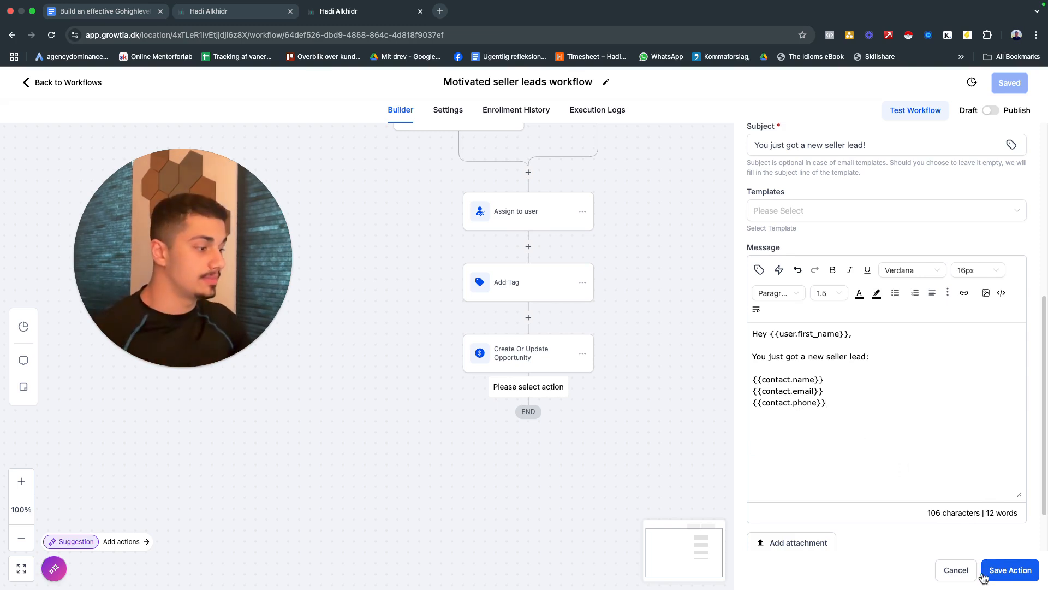
Save the internal notification action and the workflow
scroll(988, 546, "down", 3)
left_click(1004, 571)
left_click(1012, 84)
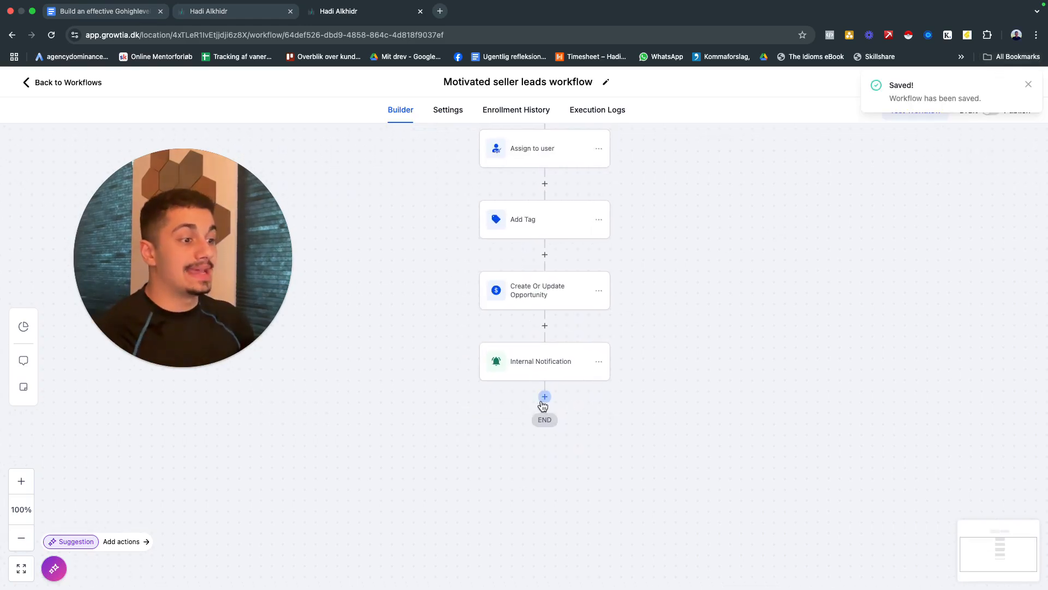
Add a Send SMS action after Internal Notification, with a message thanking the contact for requesting a cash offer, listing their form answers and signed Homesolutions
left_click(545, 397)
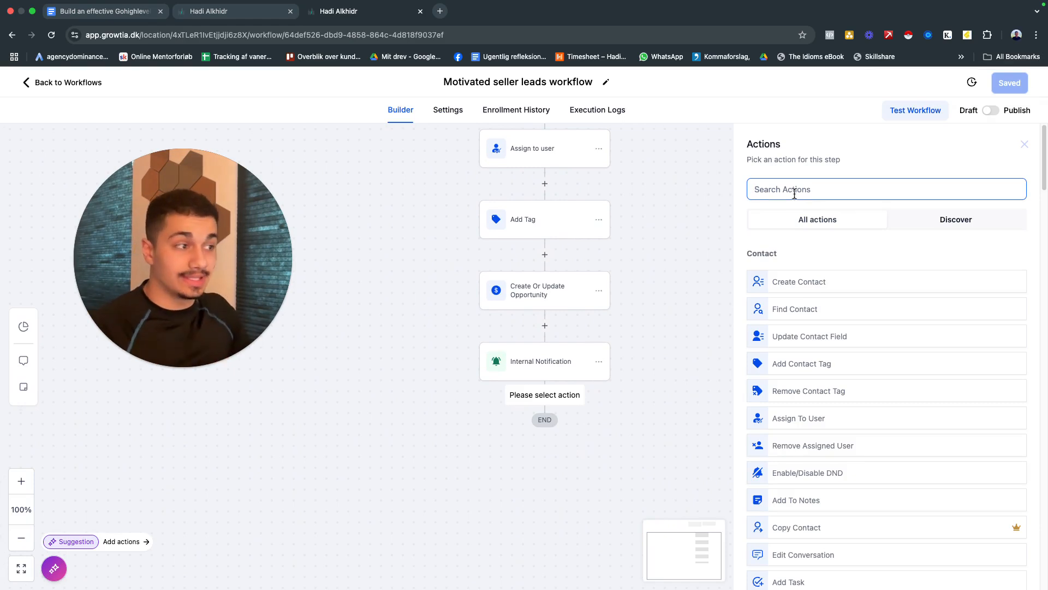
type("sms")
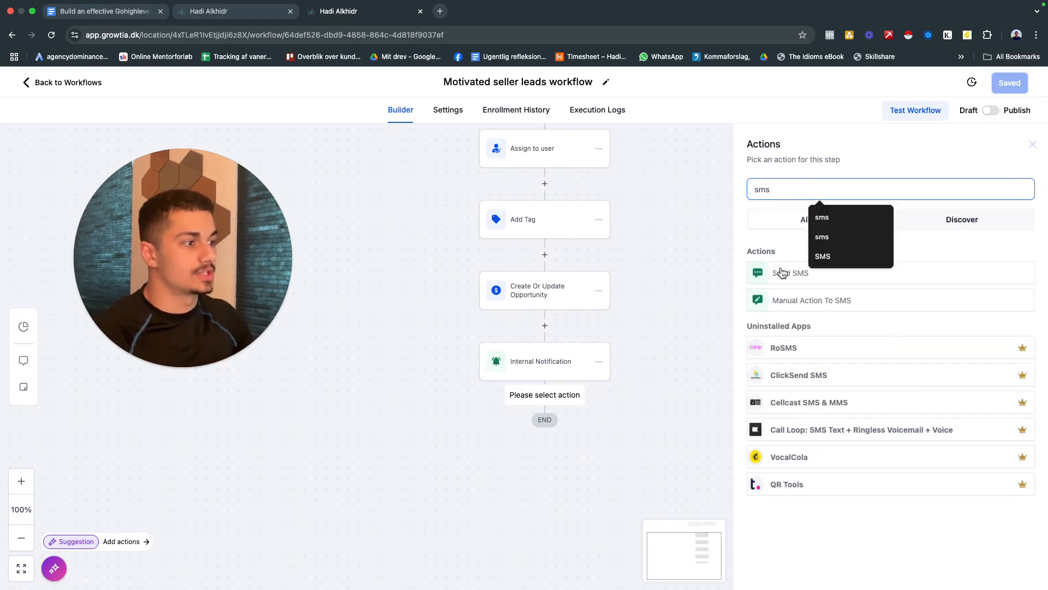
left_click(790, 270)
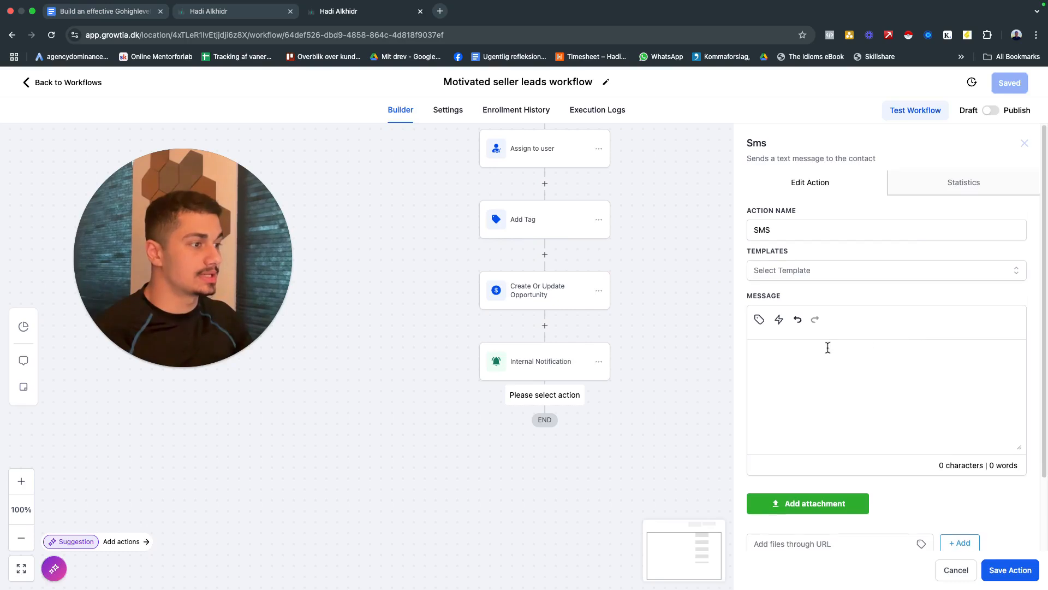
scroll(828, 345, "down", 1)
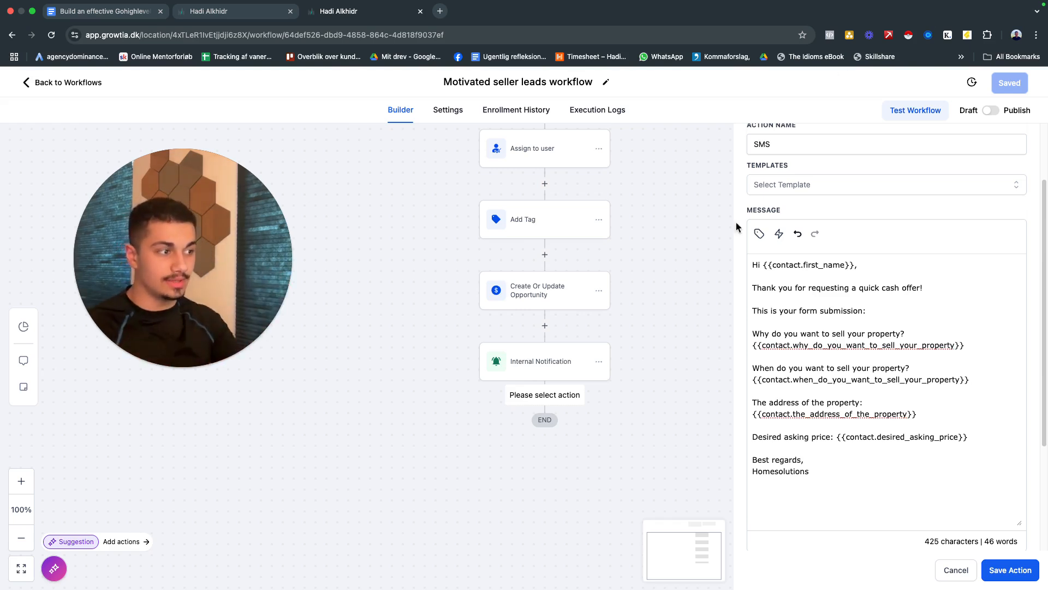
Review the SMS message, and save the SMS action and the workflow
scroll(866, 265, "up", 1)
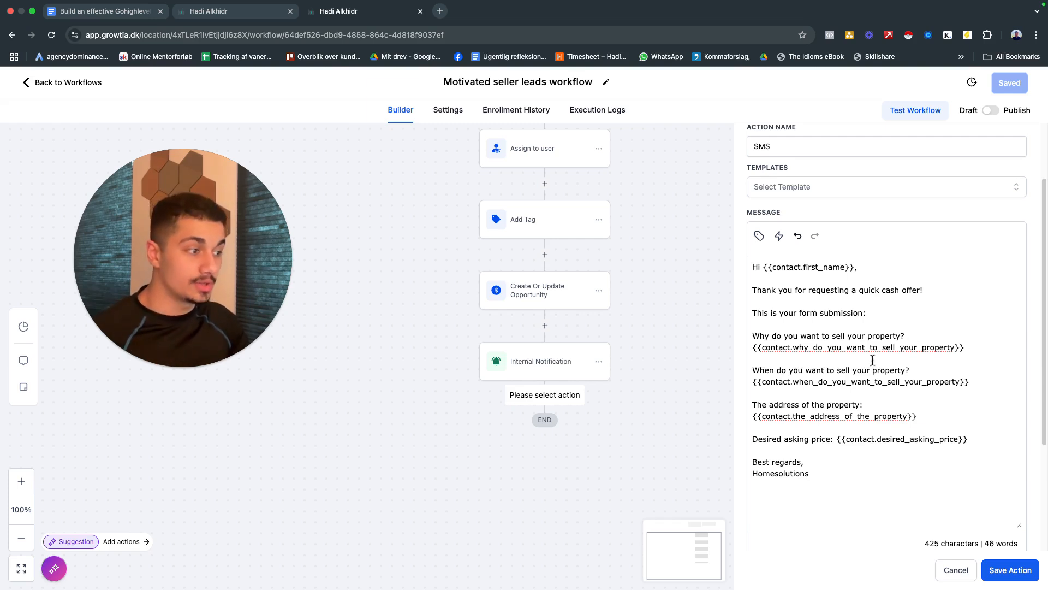
scroll(849, 387, "down", 1)
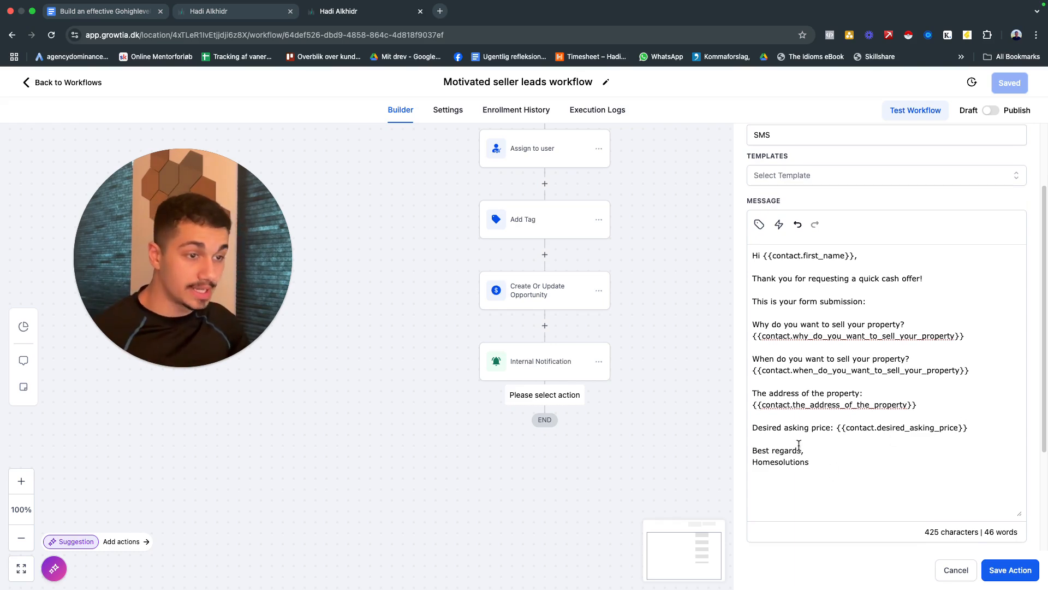
scroll(797, 442, "down", 1)
scroll(1016, 455, "down", 5)
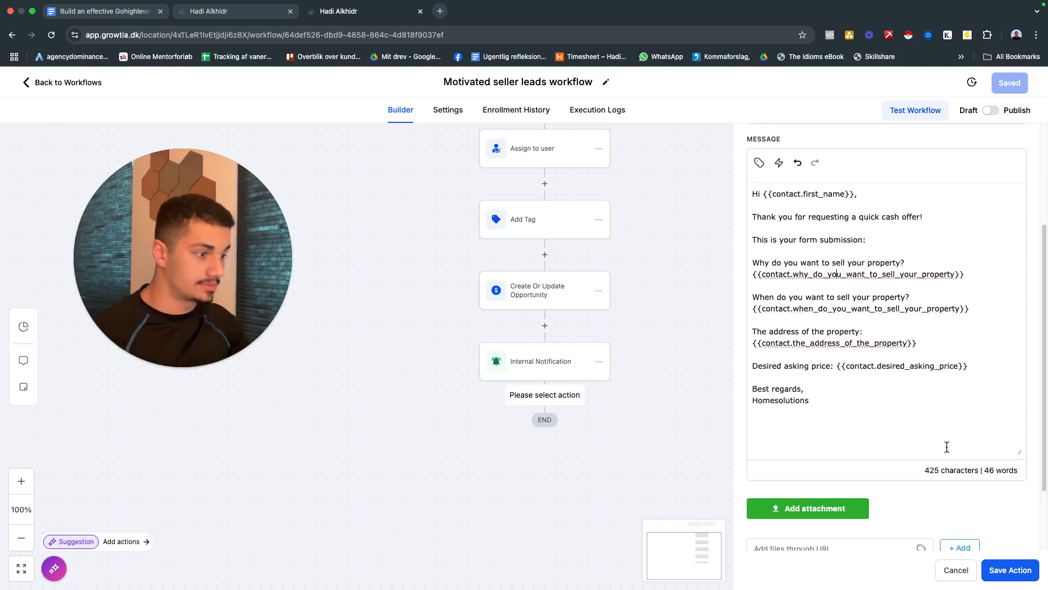
left_click(1011, 570)
left_click(1012, 82)
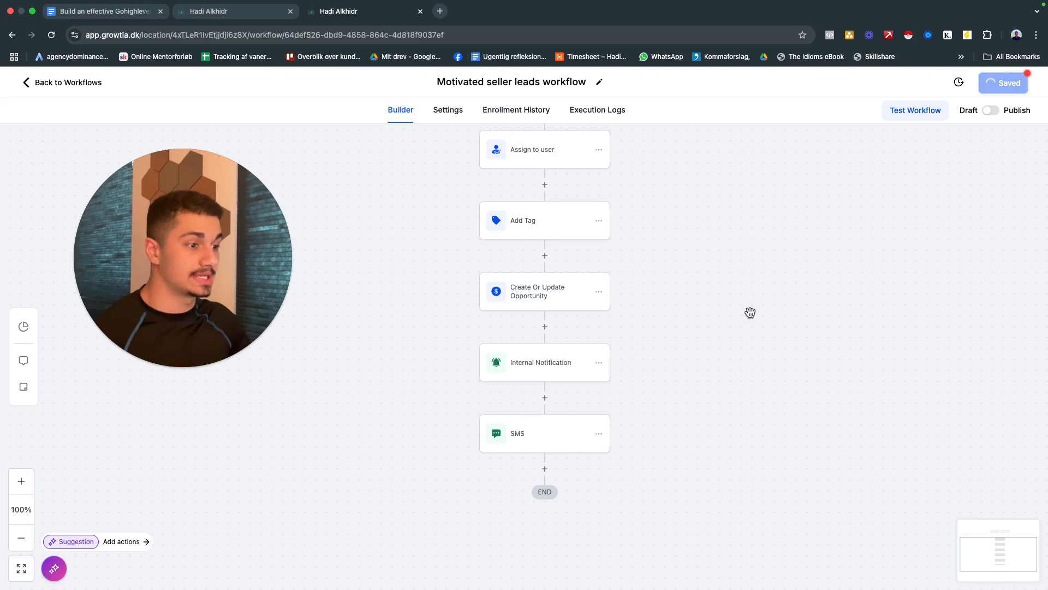
Add a Wait action between Internal Notification and SMS
scroll(704, 398, "down", 1)
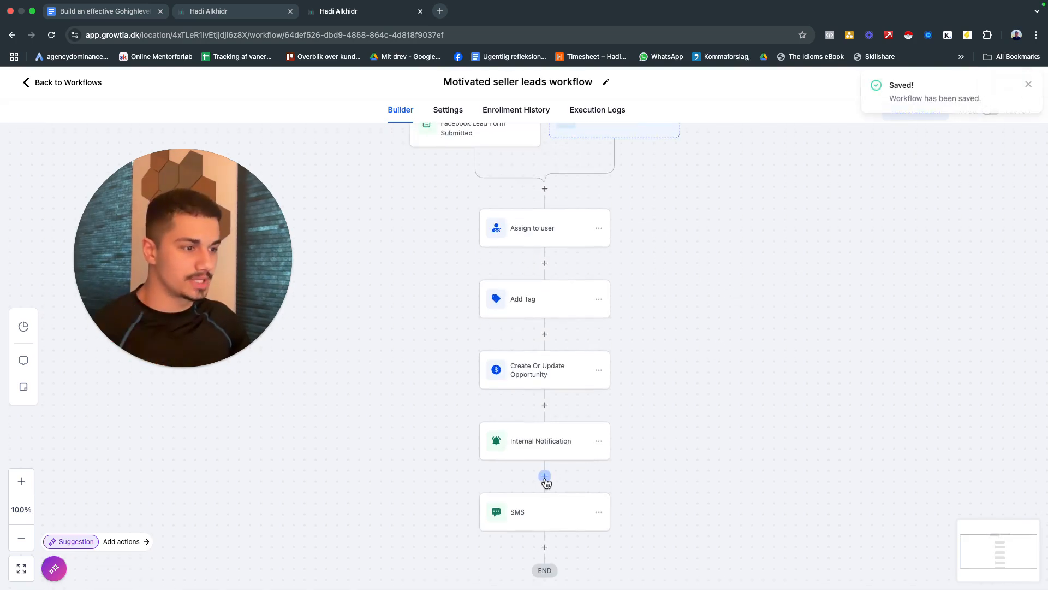
scroll(546, 481, "down", 5)
left_click(544, 380)
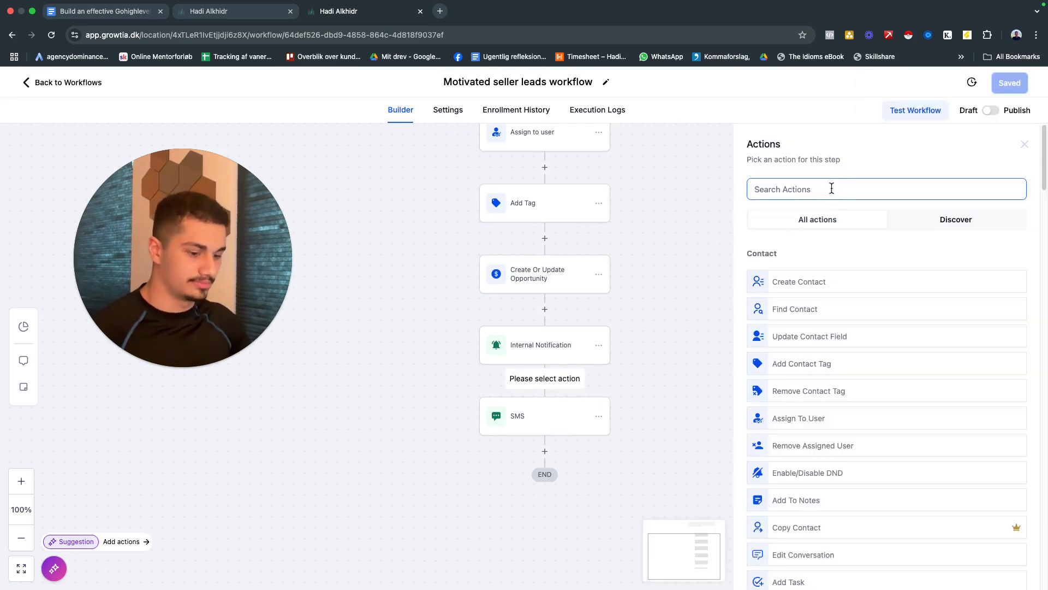
type("wait")
left_click(781, 271)
Set the wait's time delay to 1 minute and name the action "Wait 1 minute"
left_click_drag(599, 308, 569, 307)
type("1")
left_click(745, 294)
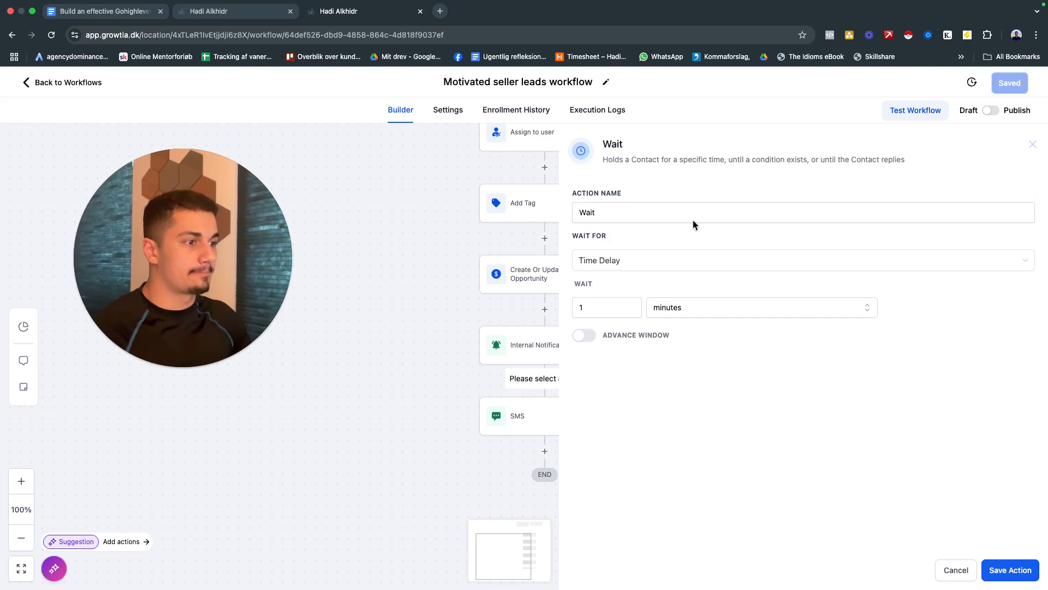
left_click(673, 216)
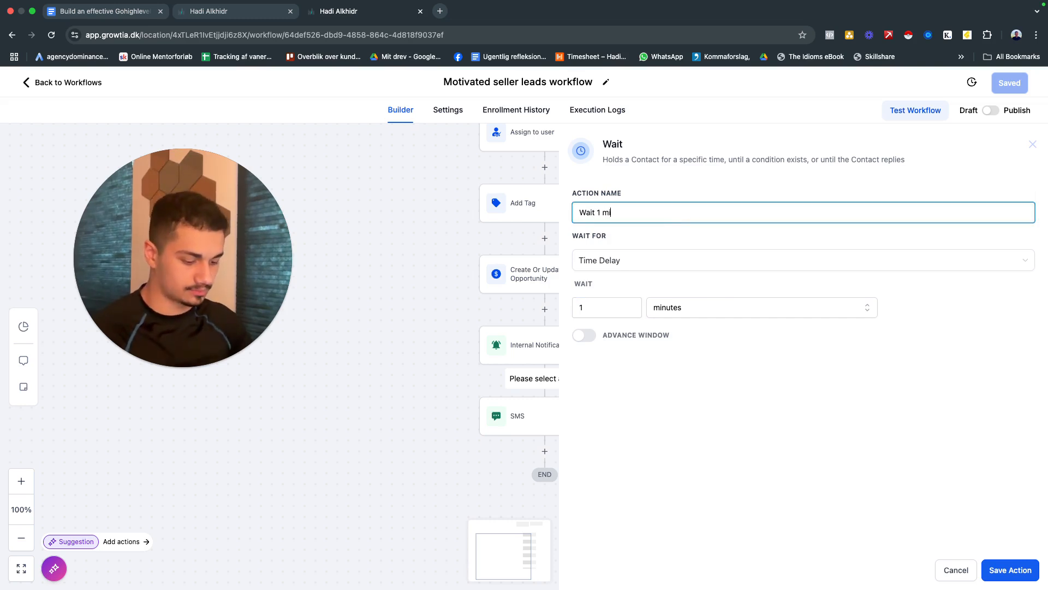
left_click(676, 234)
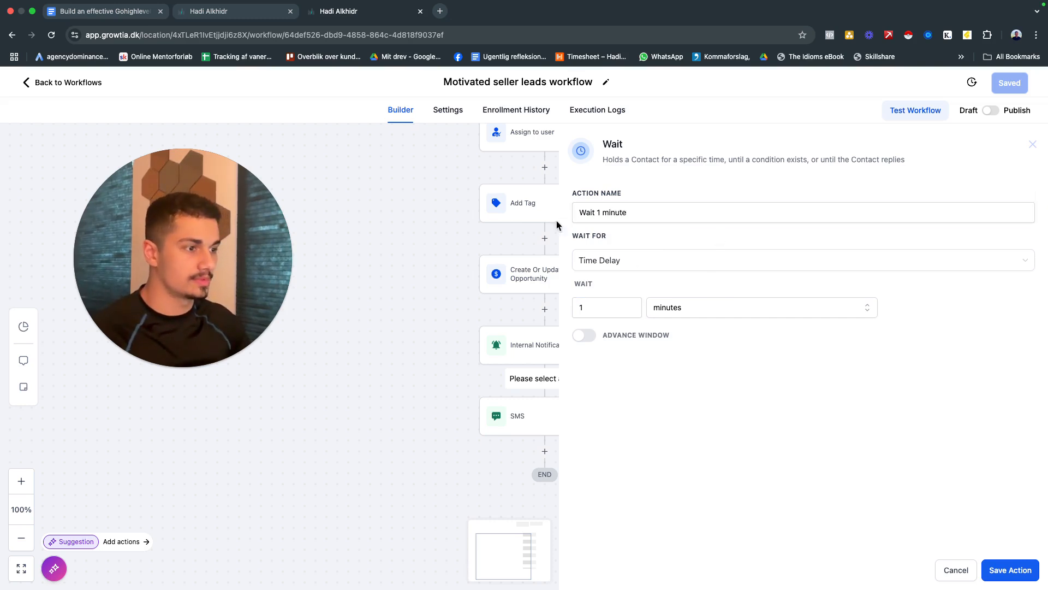
Rename the action as "Wait 2 minute" and set its time delay to 2 minutes
left_click(600, 212)
type("2")
double_click(598, 305)
type("2")
left_click(935, 527)
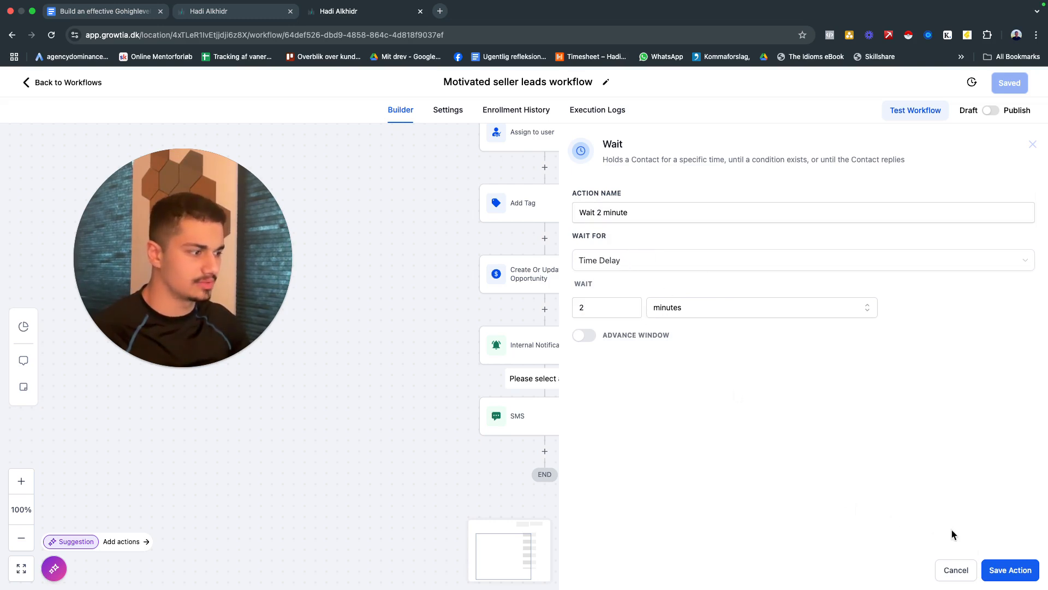
Save the 2-minute wait action and rename the SMS action below it as "Confirmation text"
left_click(991, 568)
left_click_drag(774, 353, 703, 527)
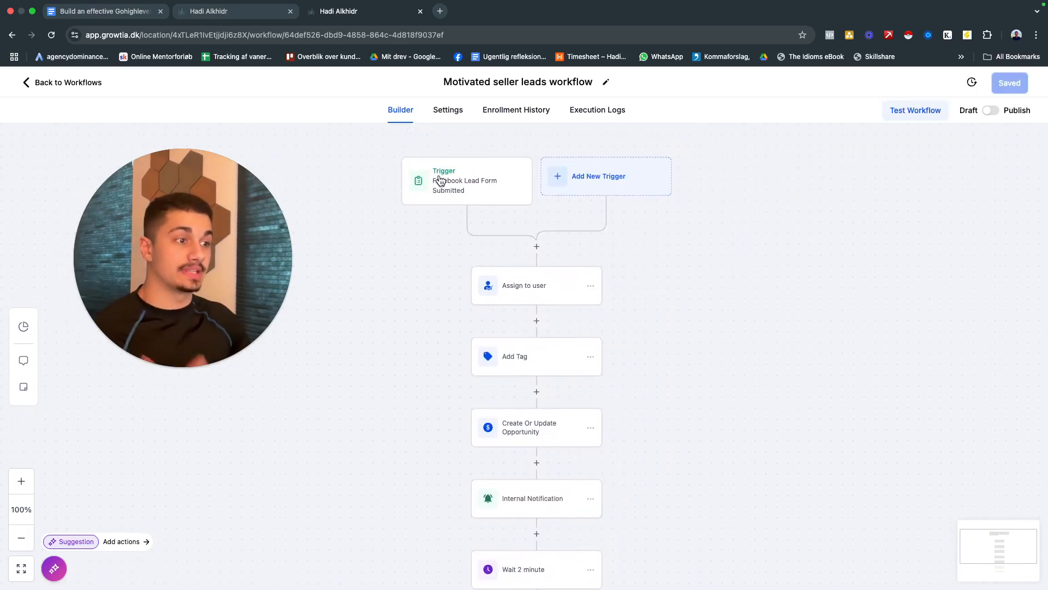
scroll(433, 372, "down", 10)
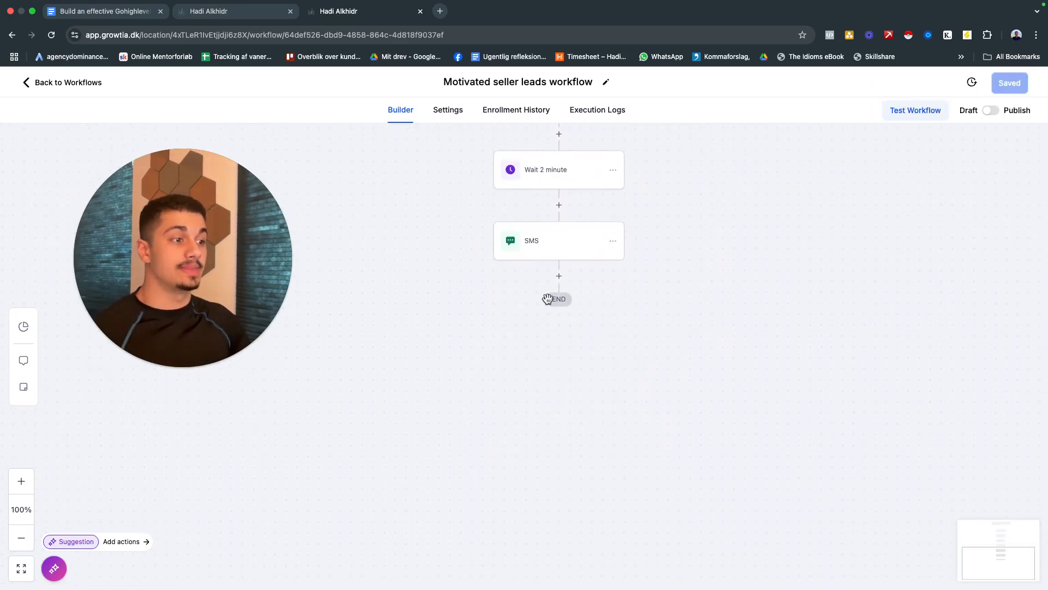
left_click(542, 239)
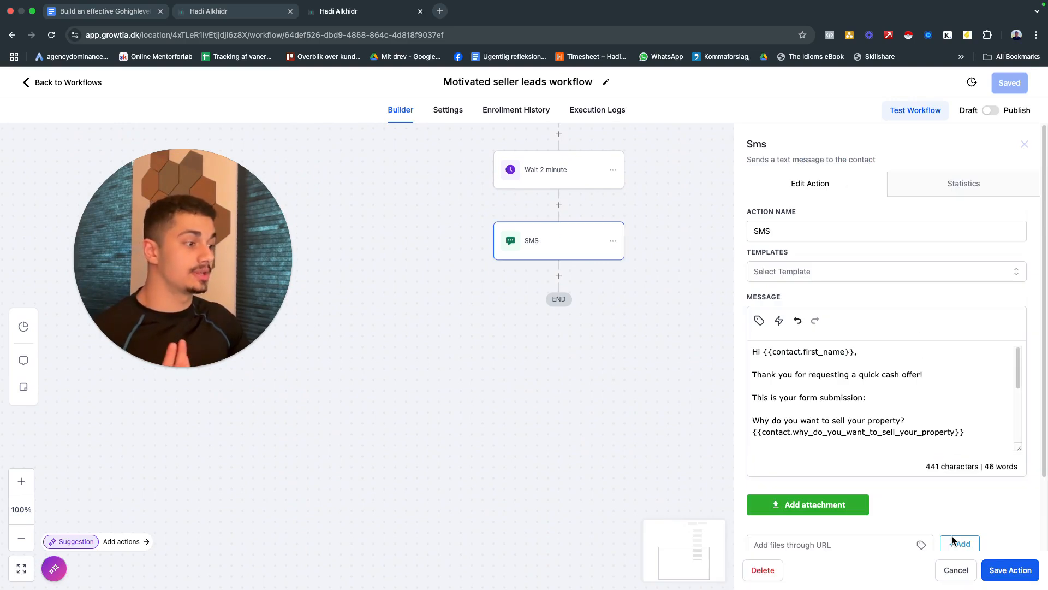
left_click(961, 571)
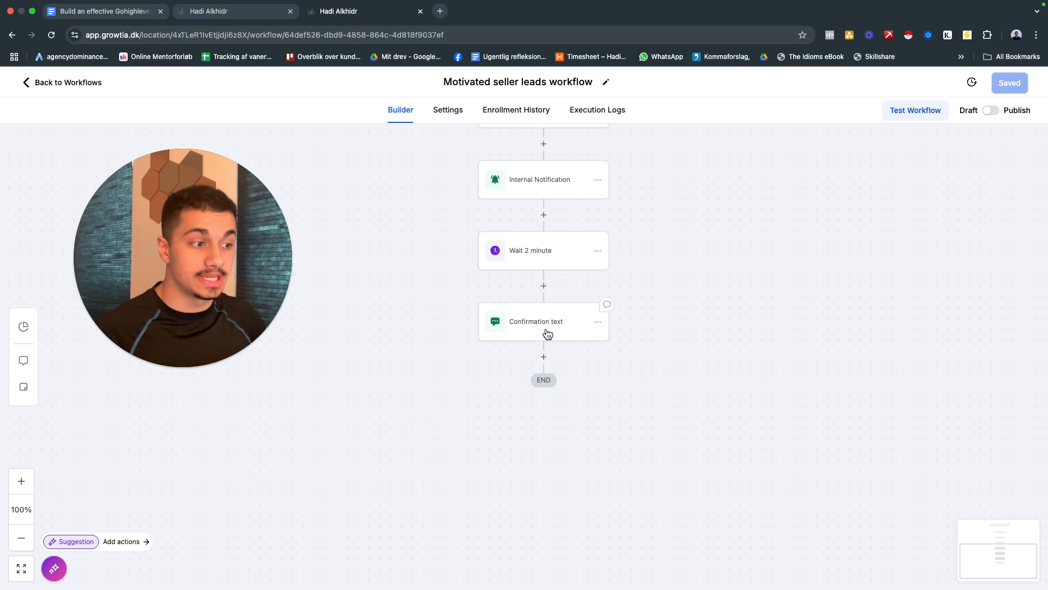
Add a Wait action after Confirmation text, named "Wait 15 minutes" with a 15-minute time delay, and save the action and the workflow
left_click(543, 358)
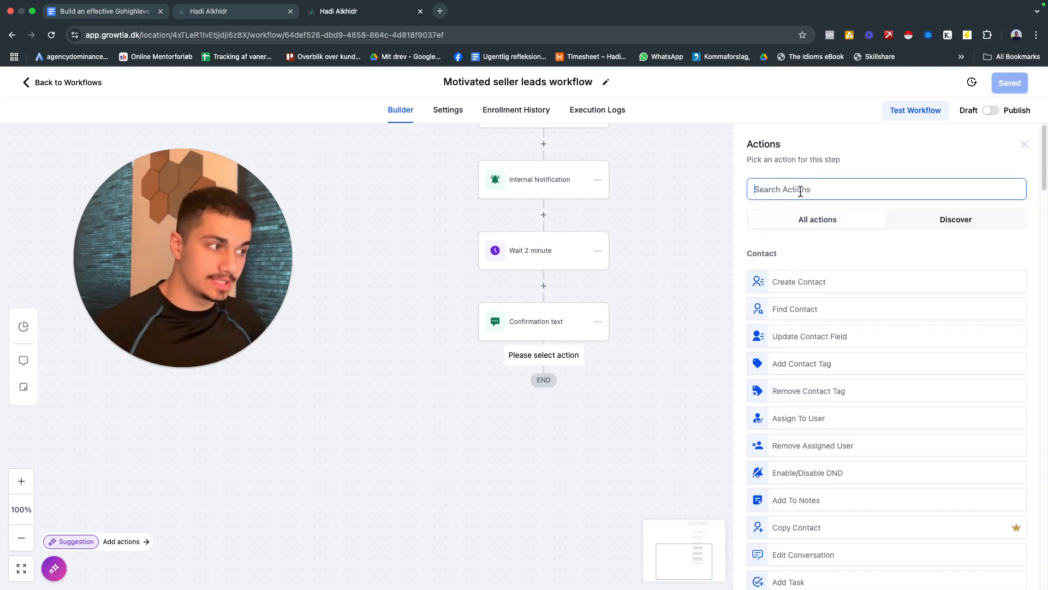
type("wait")
left_click(753, 272)
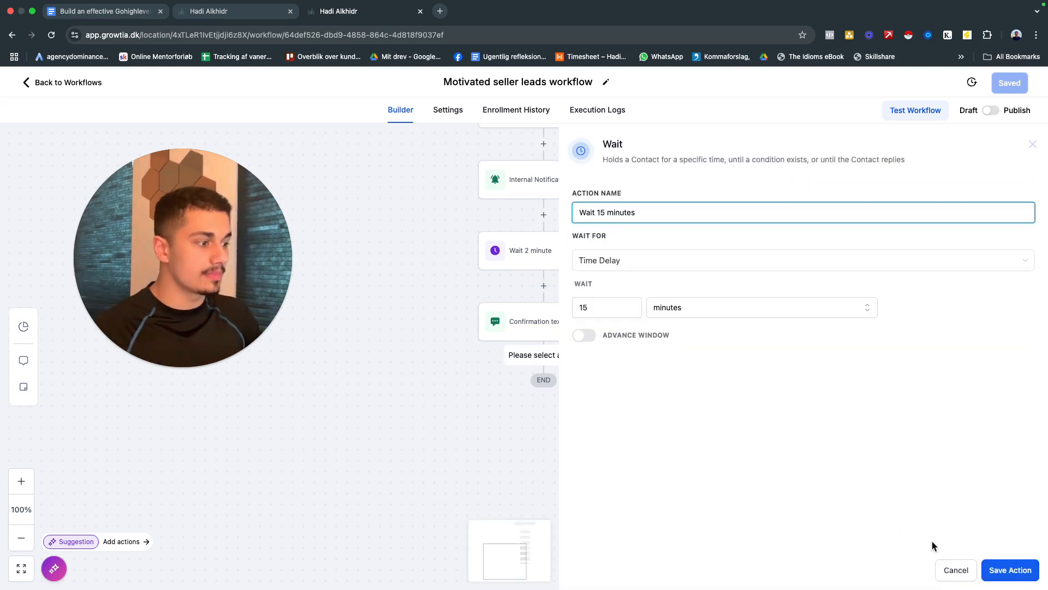
left_click(1010, 569)
left_click(1005, 83)
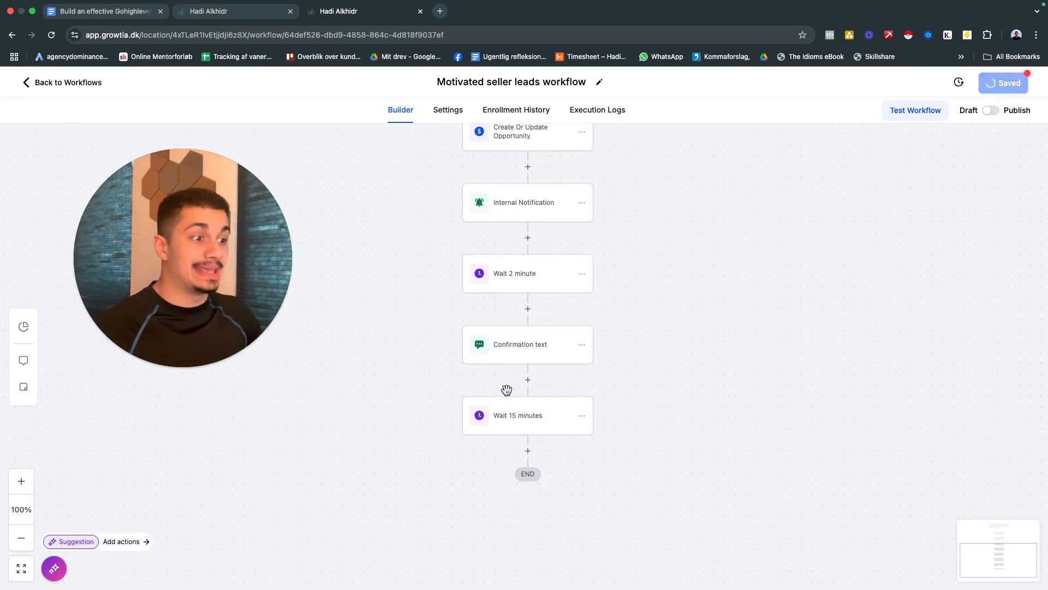
left_click(514, 347)
scroll(868, 393, "down", 3)
scroll(873, 403, "down", 1)
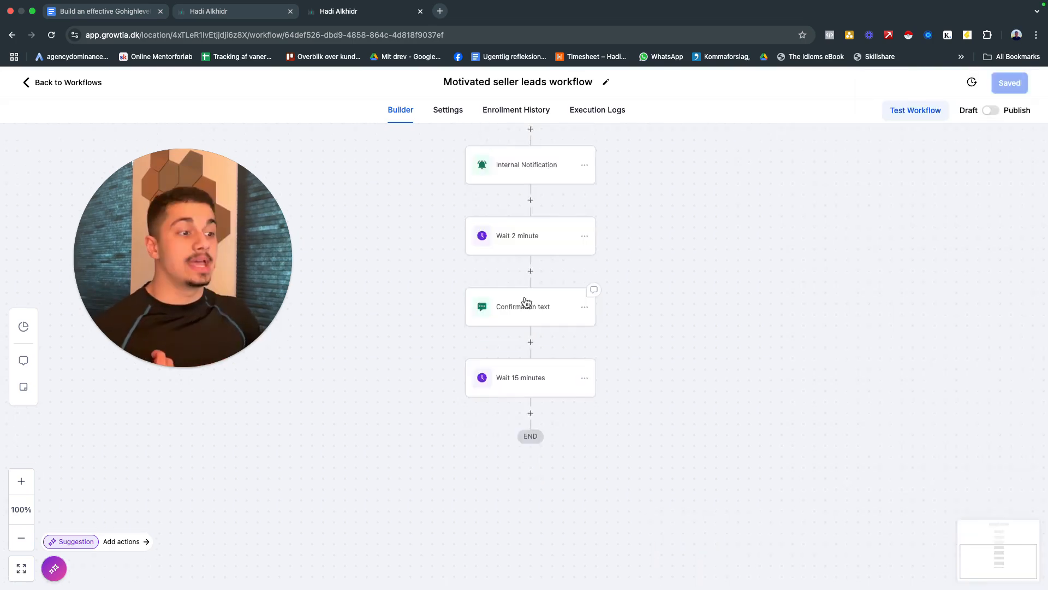
scroll(526, 305, "down", 1)
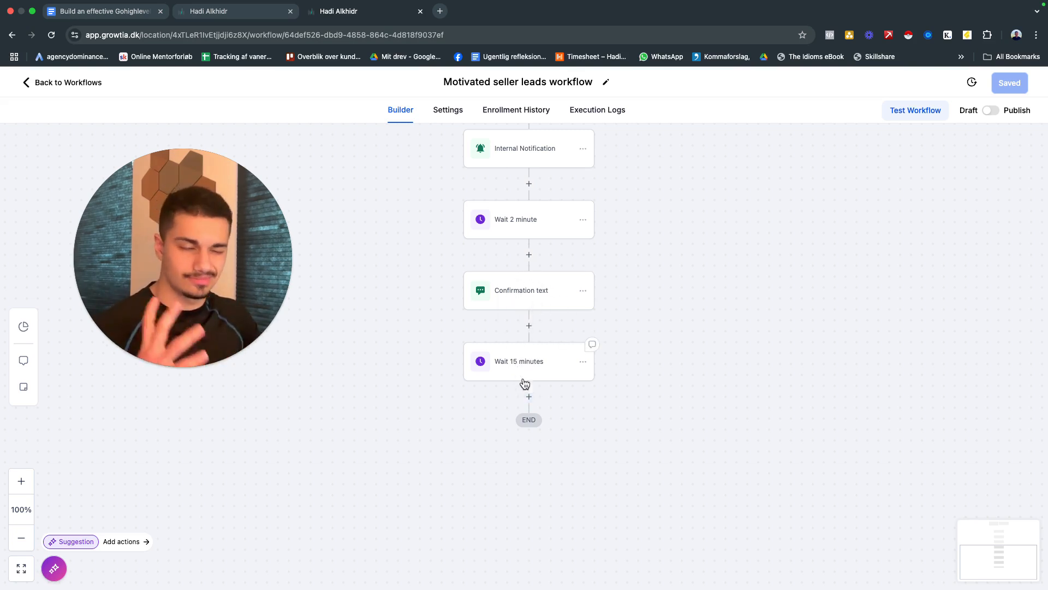
Add a Send SMS action after "Wait 15 minutes" with a message asking whether the lead is available for a 5-10 minute call tomorrow
left_click(529, 396)
left_click(846, 188)
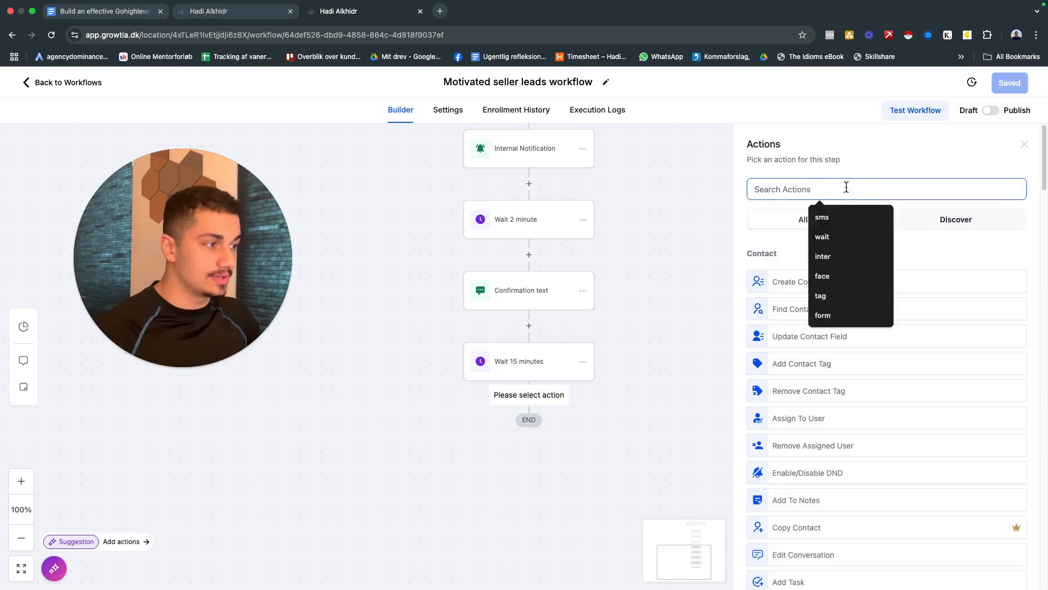
type("te")
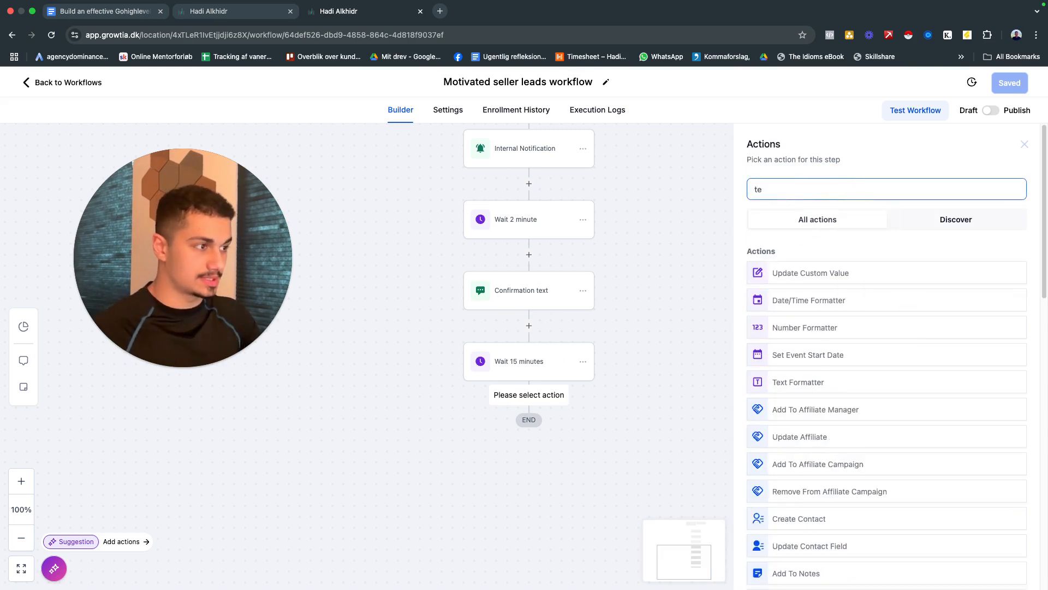
key("BackSpace")
key("BackSpace")
type("sms")
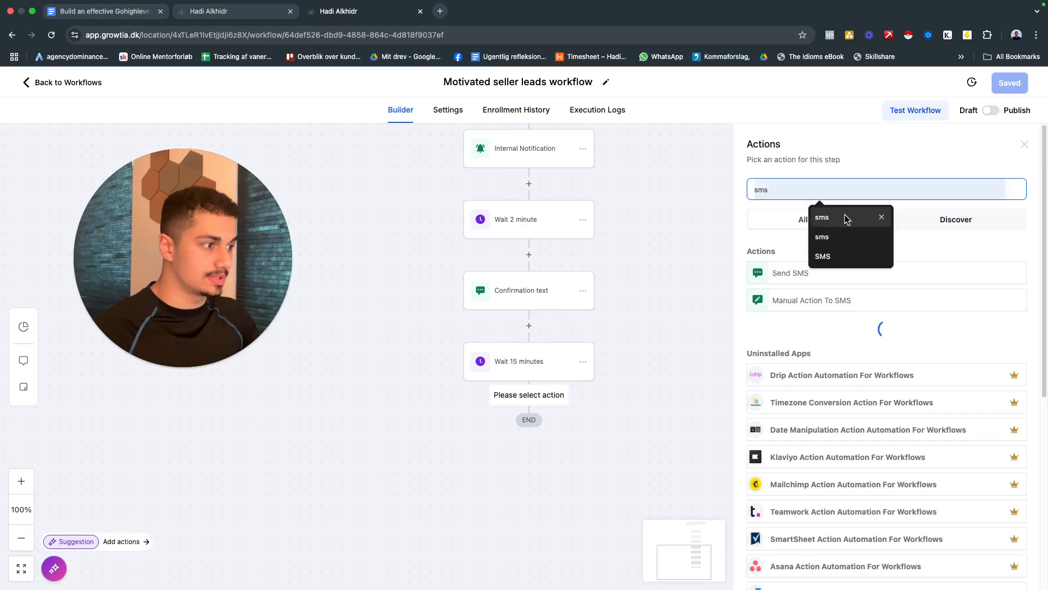
left_click(869, 274)
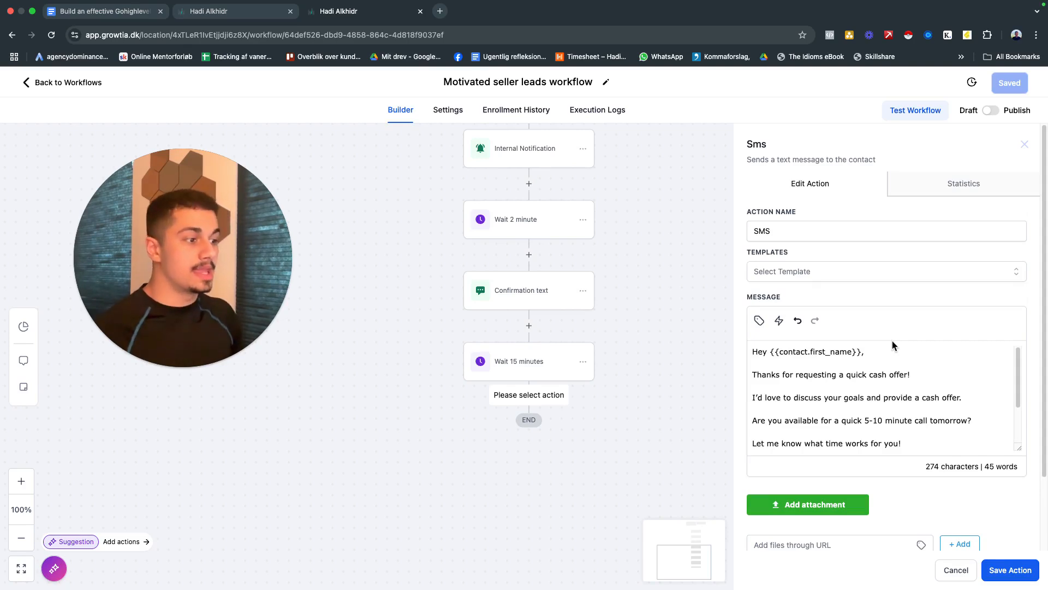
scroll(917, 431, "down", 2)
scroll(918, 428, "down", 2)
scroll(907, 418, "down", 3)
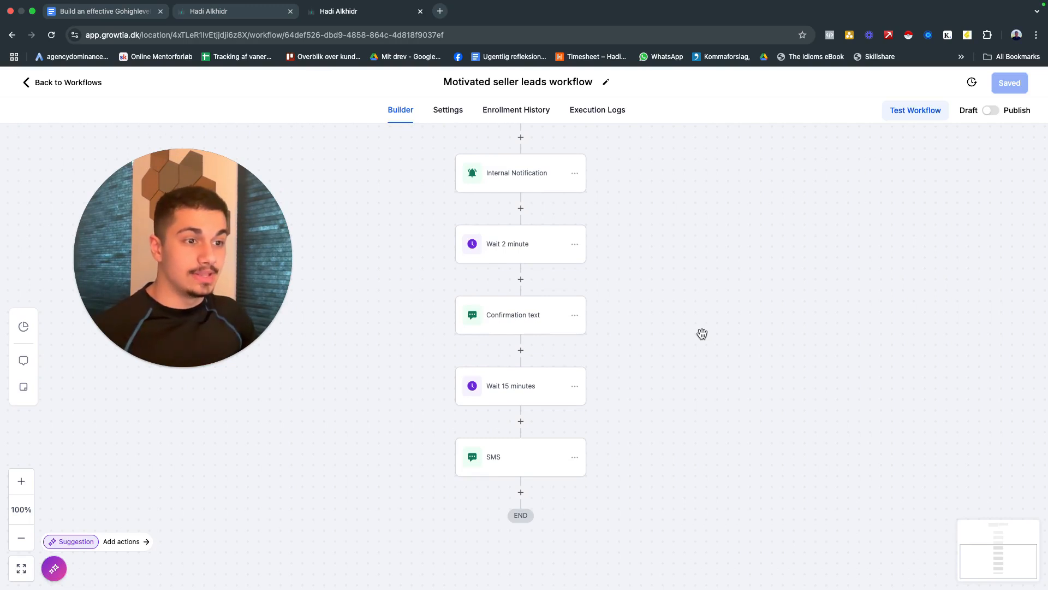
Enable the advance window on the "Wait 15 minutes" action and include Sunday and Saturday among the resume days
left_click(530, 382)
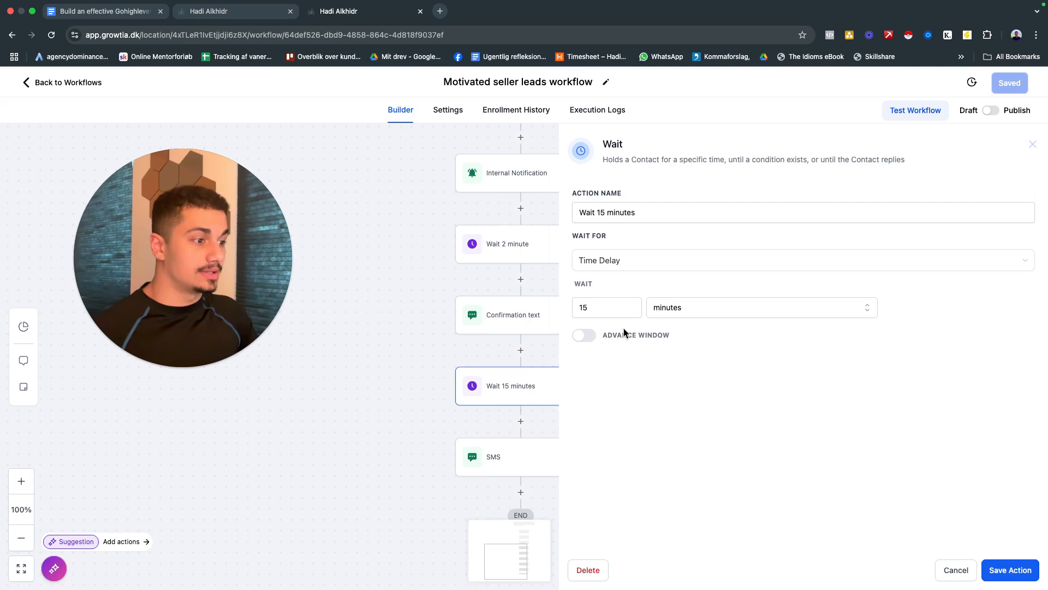
left_click(583, 335)
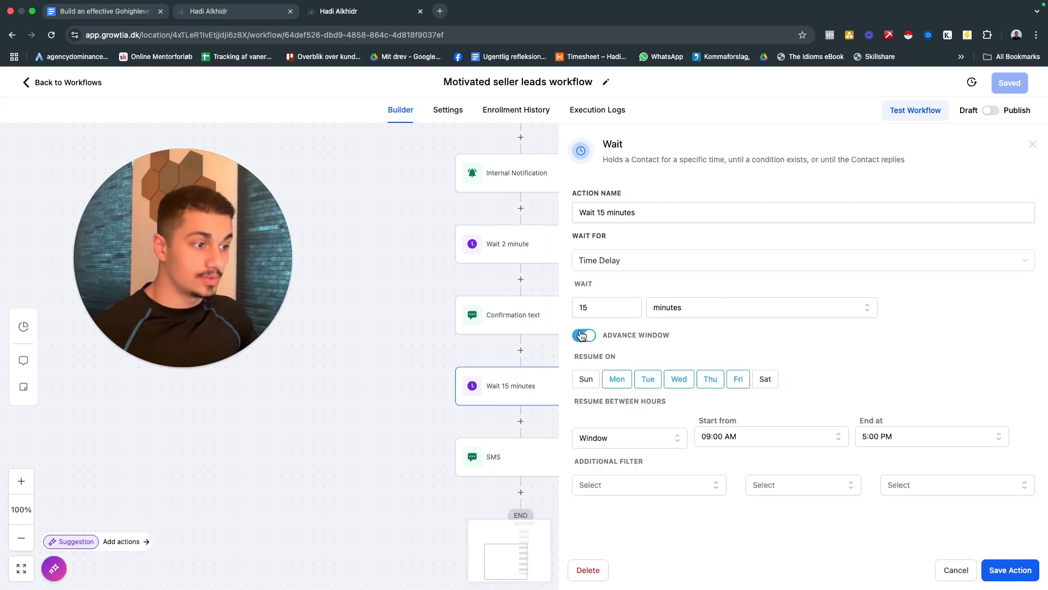
left_click(586, 378)
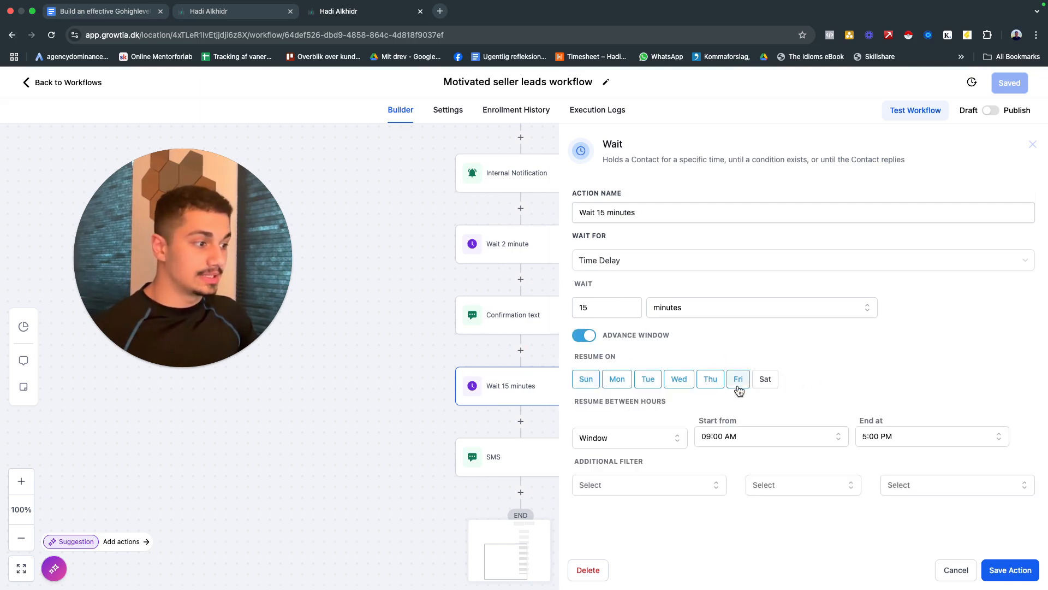
left_click(764, 379)
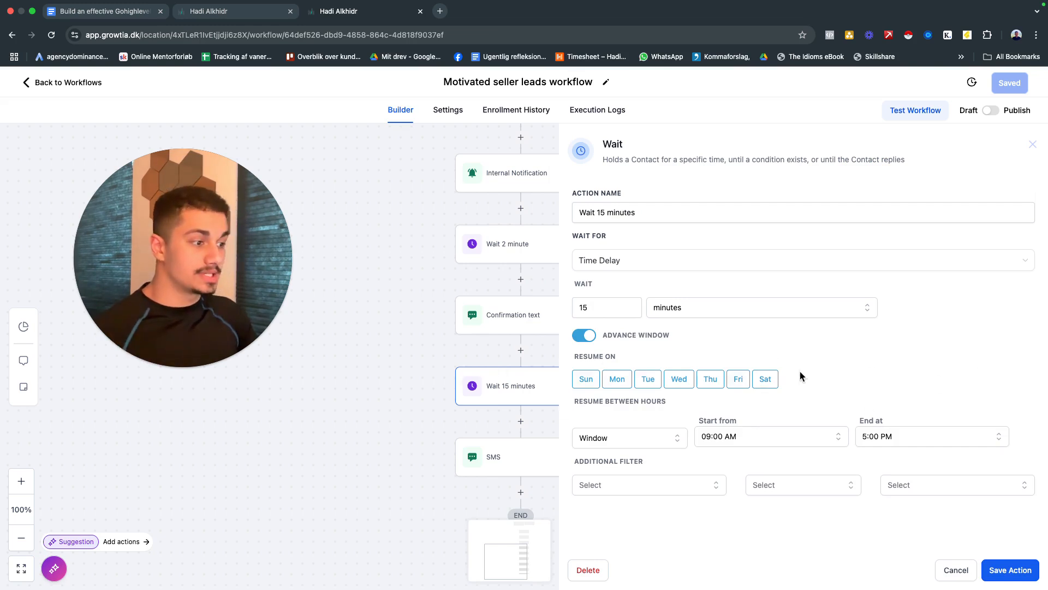
Set the wait's resume hours to start from 07:30 AM and end at 8:00 PM
left_click(734, 435)
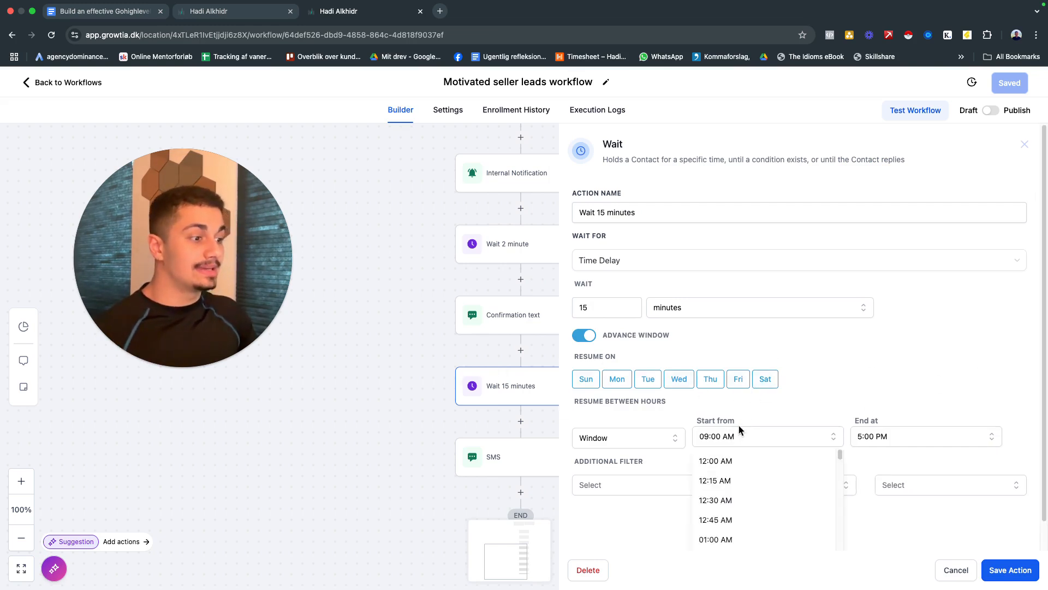
scroll(758, 475, "down", 2)
scroll(760, 481, "down", 9)
scroll(752, 480, "down", 4)
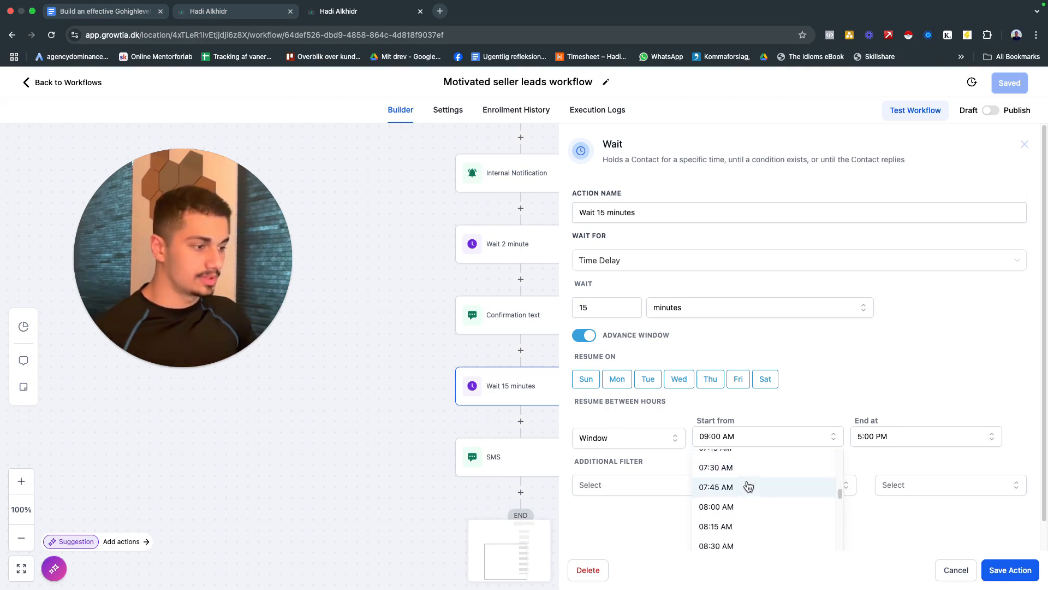
left_click(739, 463)
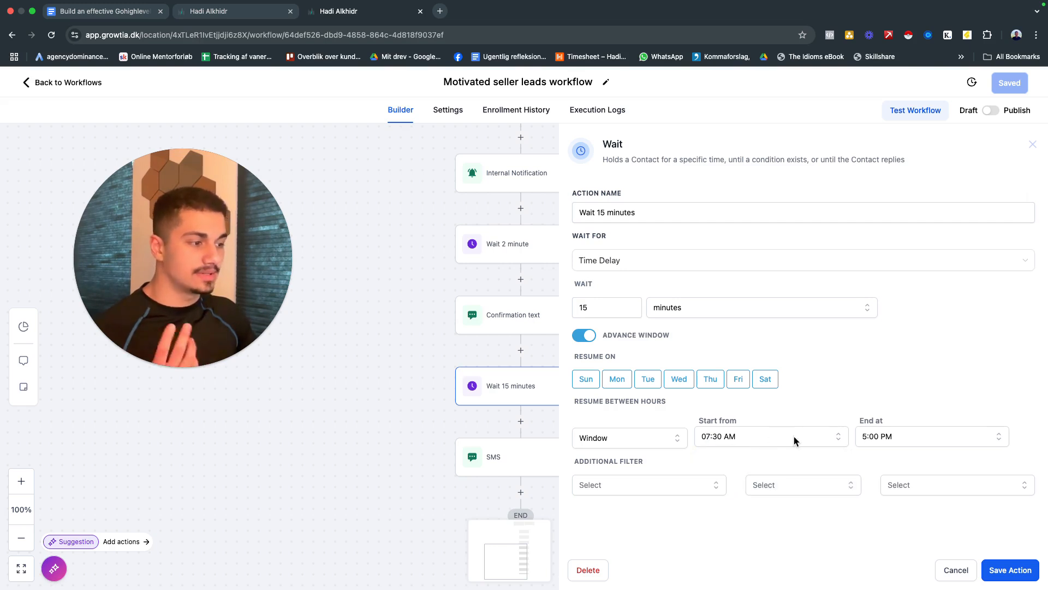
left_click(872, 442)
scroll(885, 491, "down", 10)
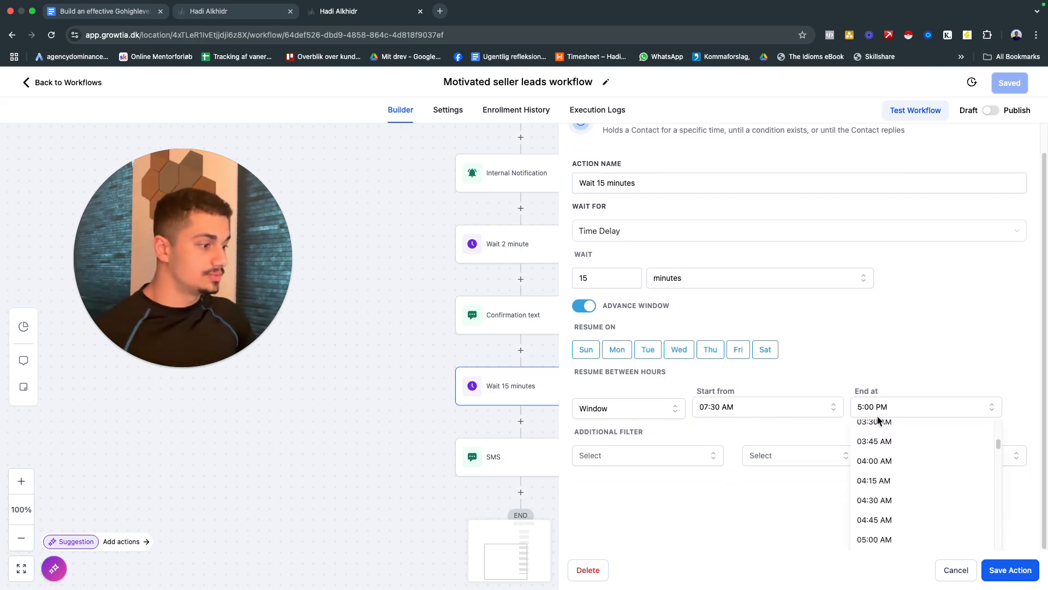
scroll(906, 464, "down", 15)
scroll(906, 468, "down", 20)
scroll(905, 481, "down", 1)
left_click(898, 474)
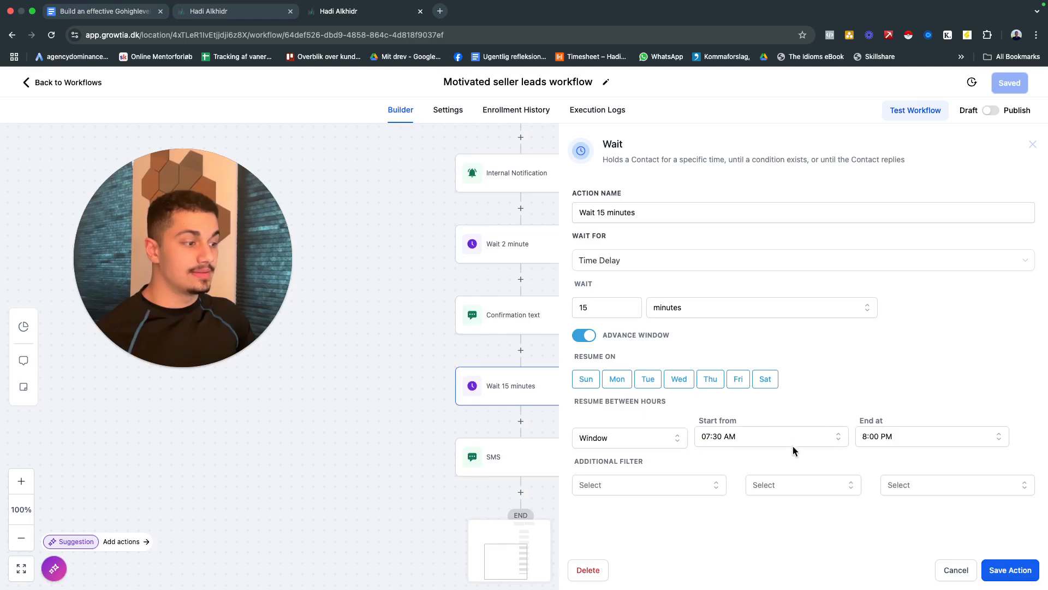
Turn off the advance window on "Wait 15 minutes" and rename the last SMS action as "SMS #2", saving the changes
left_click(583, 336)
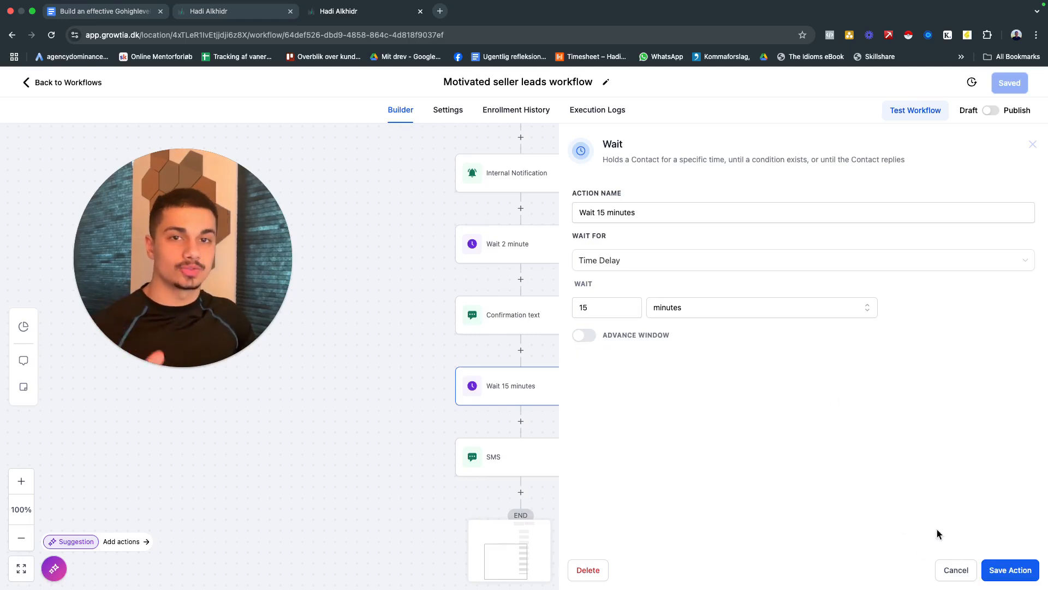
left_click(997, 570)
left_click(1010, 83)
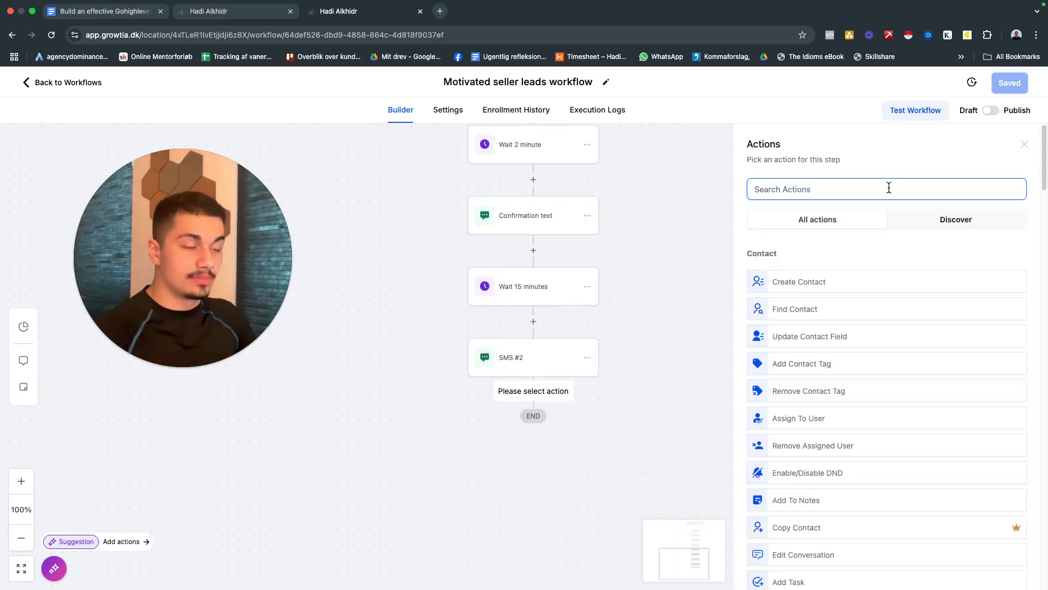
Add a Wait action at the end of the workflow, after SMS #2
left_click(1025, 144)
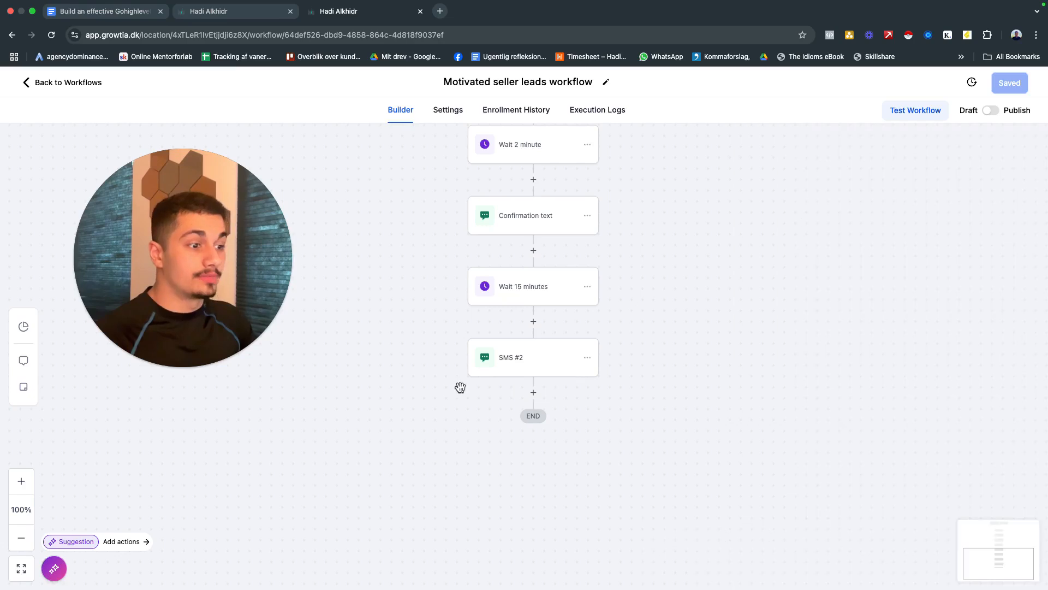
left_click(534, 393)
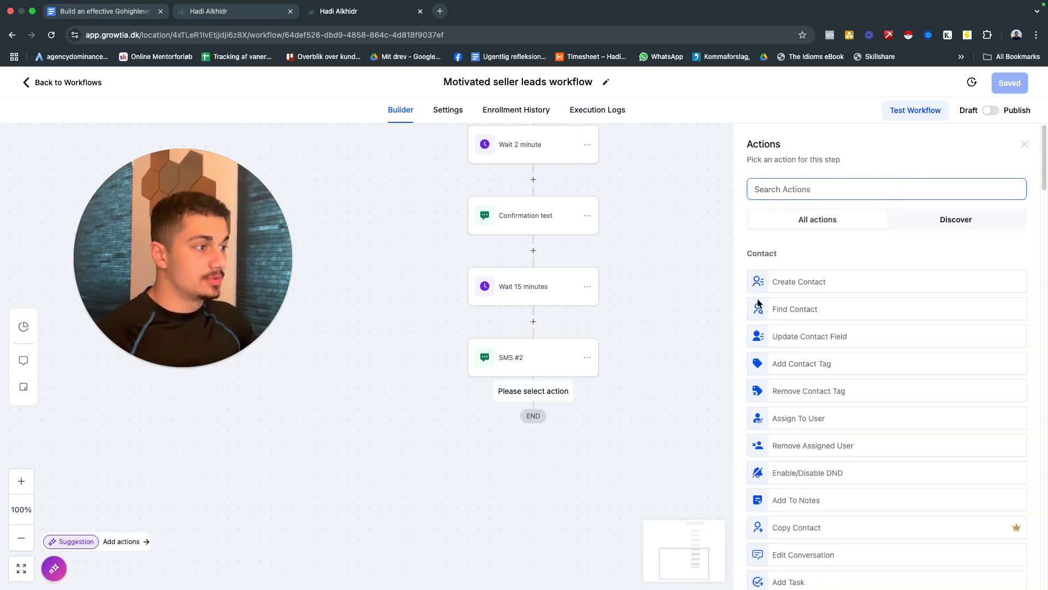
type("wait")
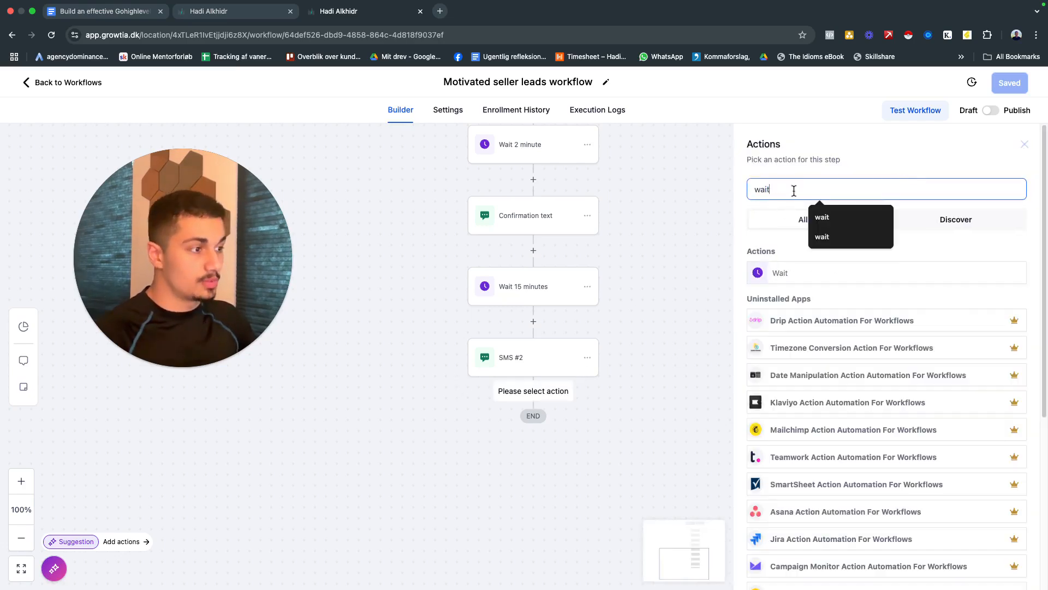
left_click(827, 278)
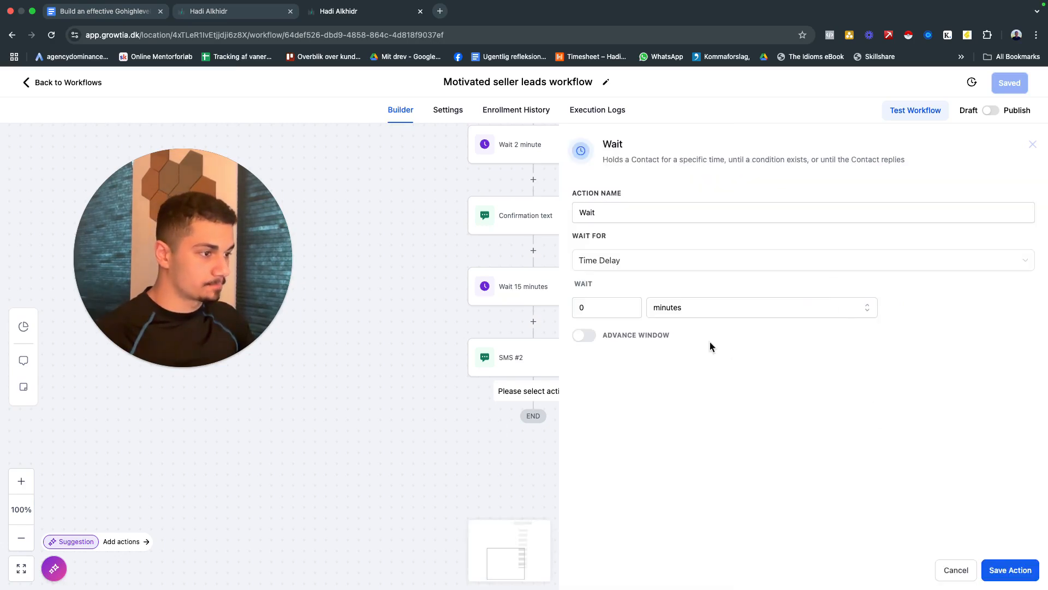
Set the new wait's time delay to 1 hour and name the action "Wait 1 hour for a reply"
left_click(587, 306)
type("1")
left_click(685, 307)
left_click(683, 351)
left_click(660, 212)
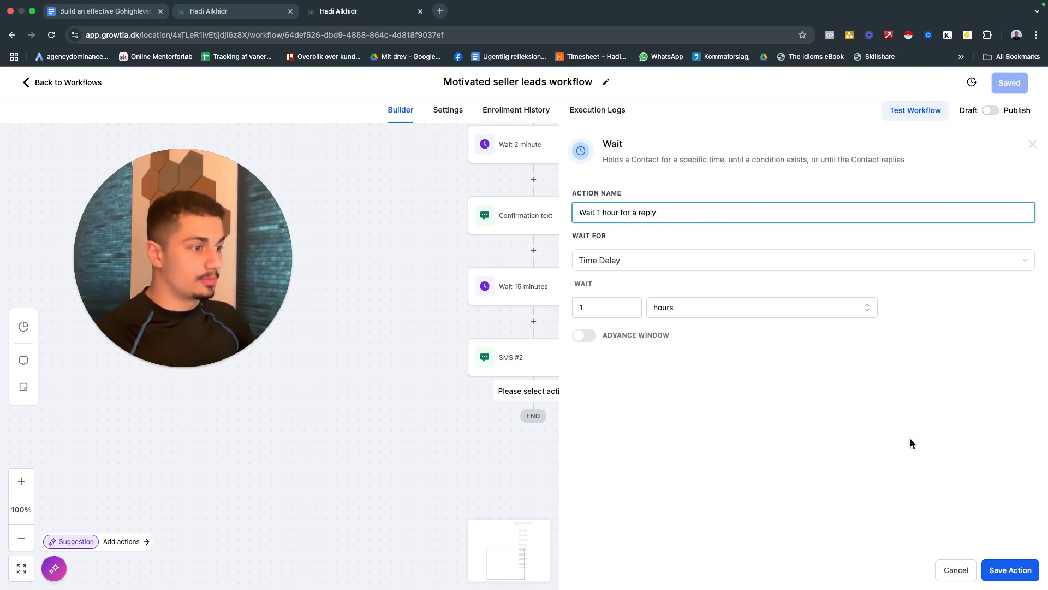
Make the wait hold for a Contact Reply to the SMS #2 step
left_click(638, 264)
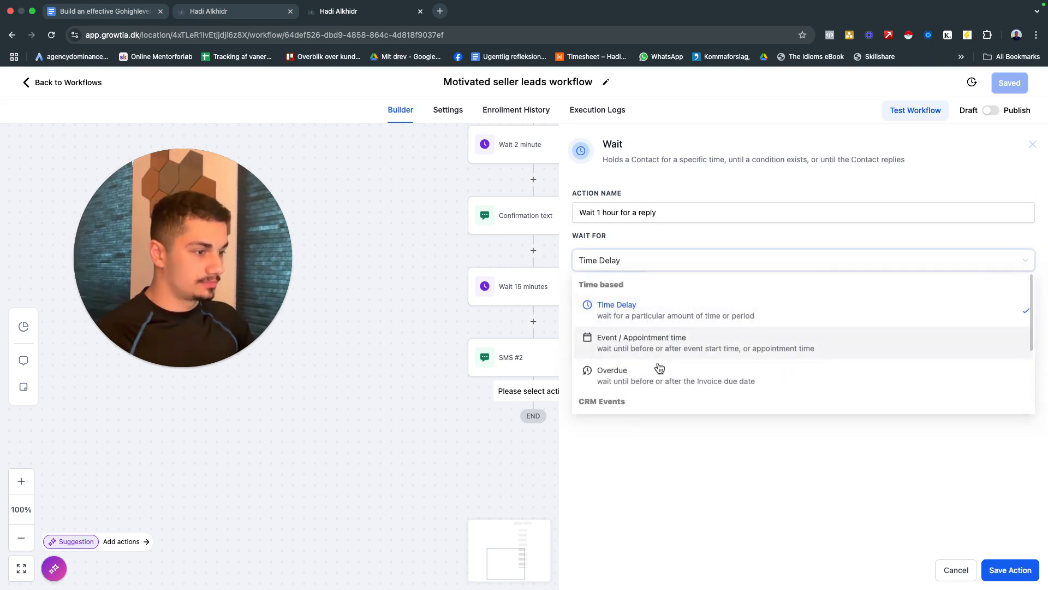
scroll(655, 361, "down", 2)
left_click(632, 247)
left_click(628, 259)
scroll(682, 346, "down", 1)
scroll(683, 346, "down", 1)
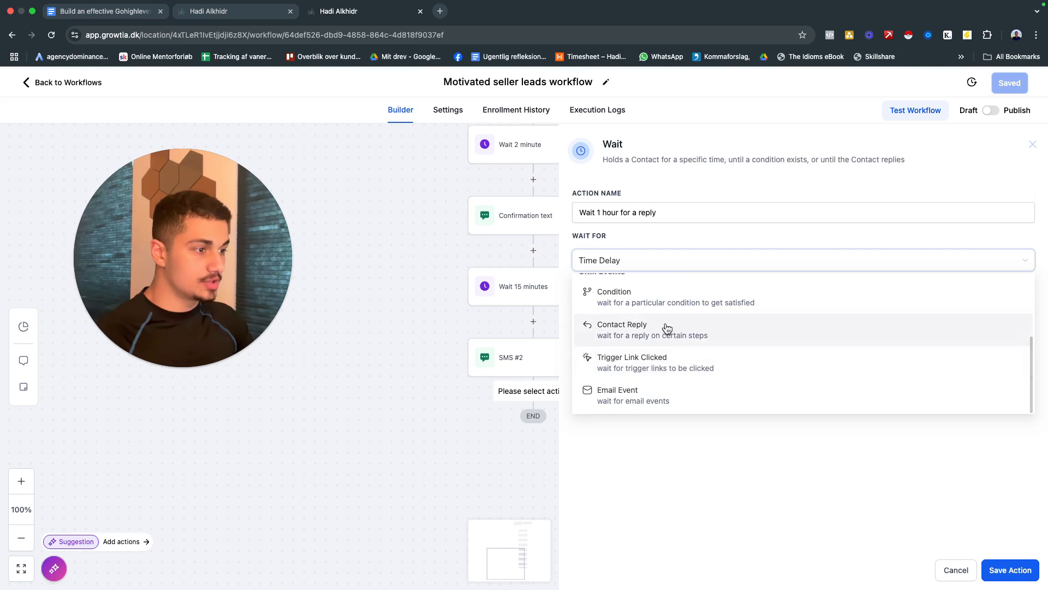
left_click(667, 330)
left_click(677, 305)
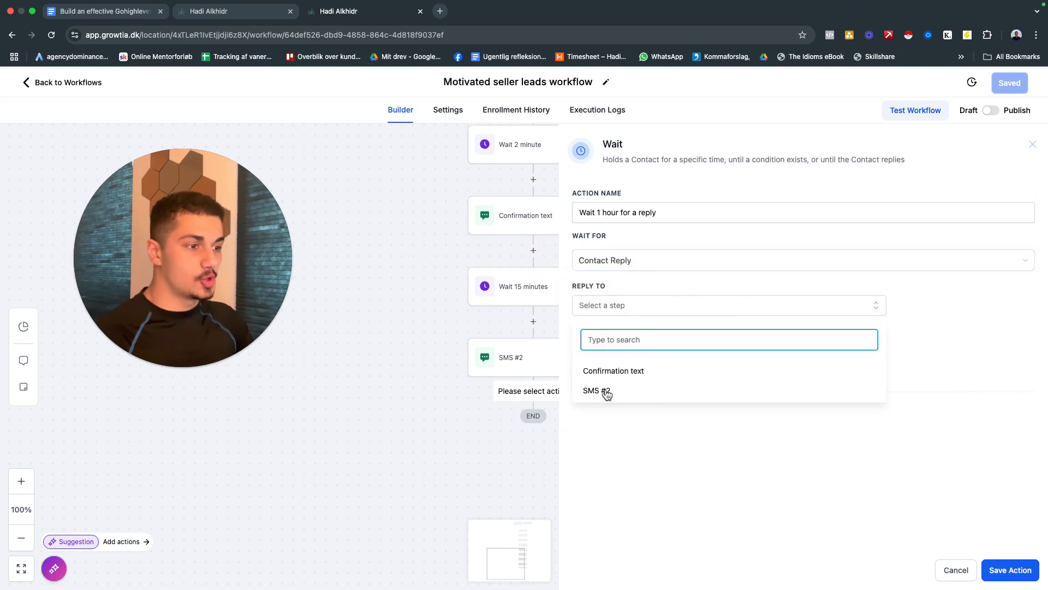
left_click(605, 392)
Set the reply timeout to 1 hour, and save the wait action and the workflow
left_click(729, 533)
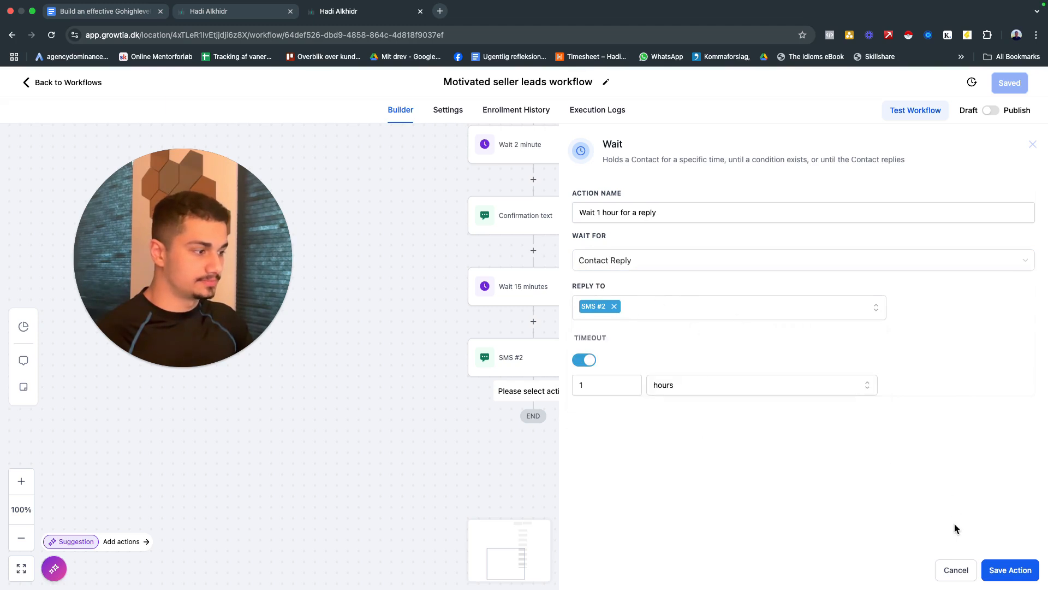
left_click(1010, 570)
left_click(1012, 85)
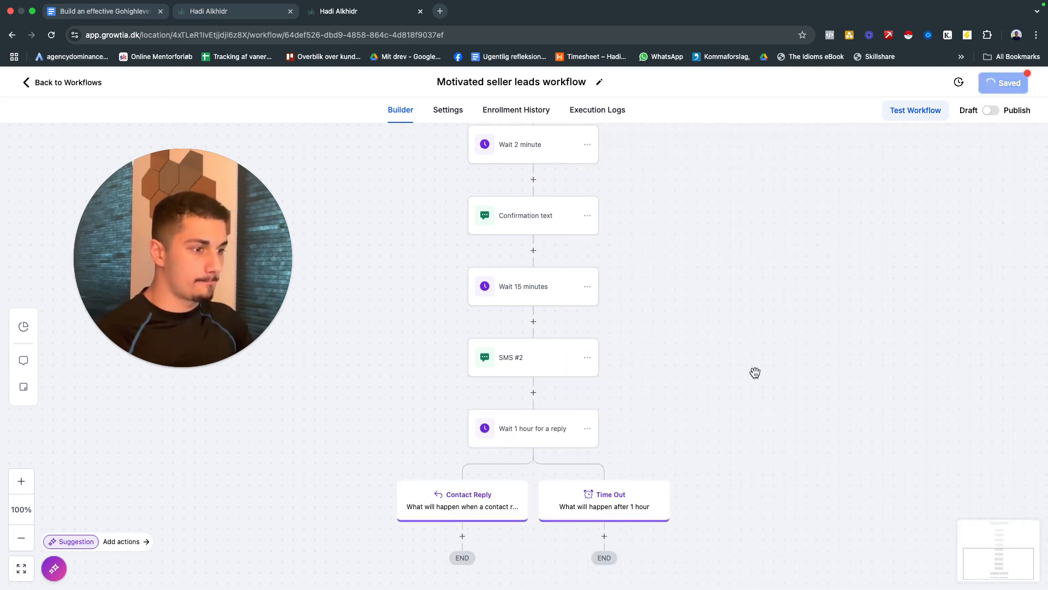
Add an Internal Notification action of type Email under the Contact Reply branch of the 1-hour wait
scroll(741, 278, "down", 5)
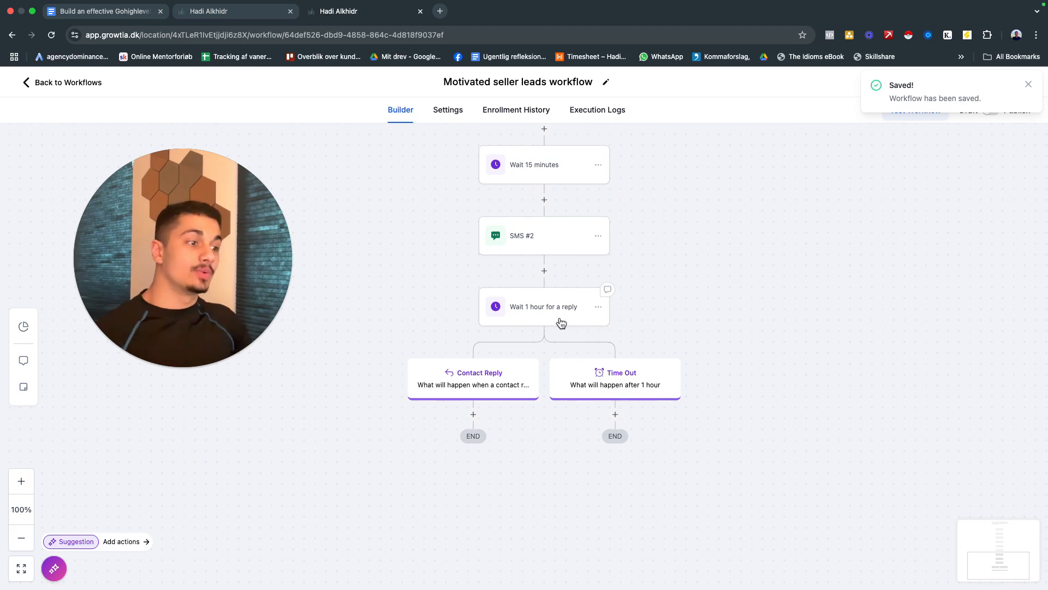
scroll(584, 254, "up", 1)
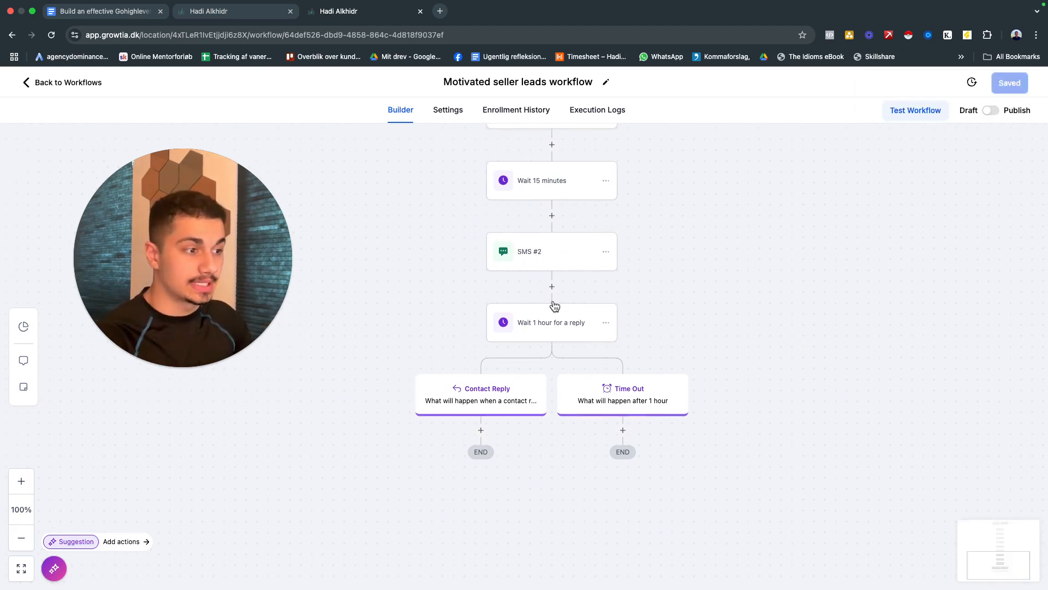
scroll(556, 303, "down", 1)
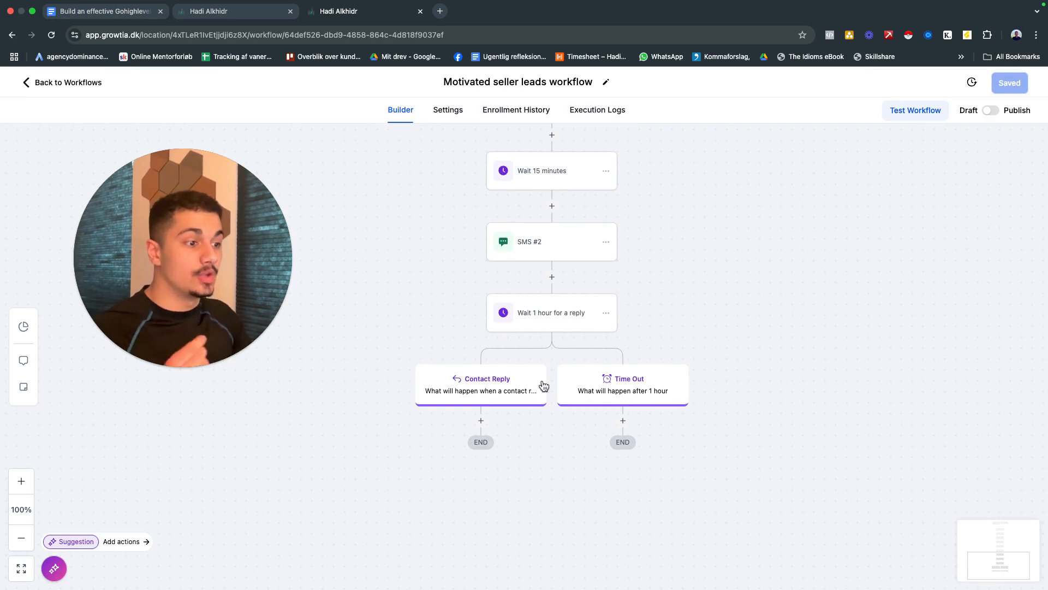
scroll(529, 388, "down", 1)
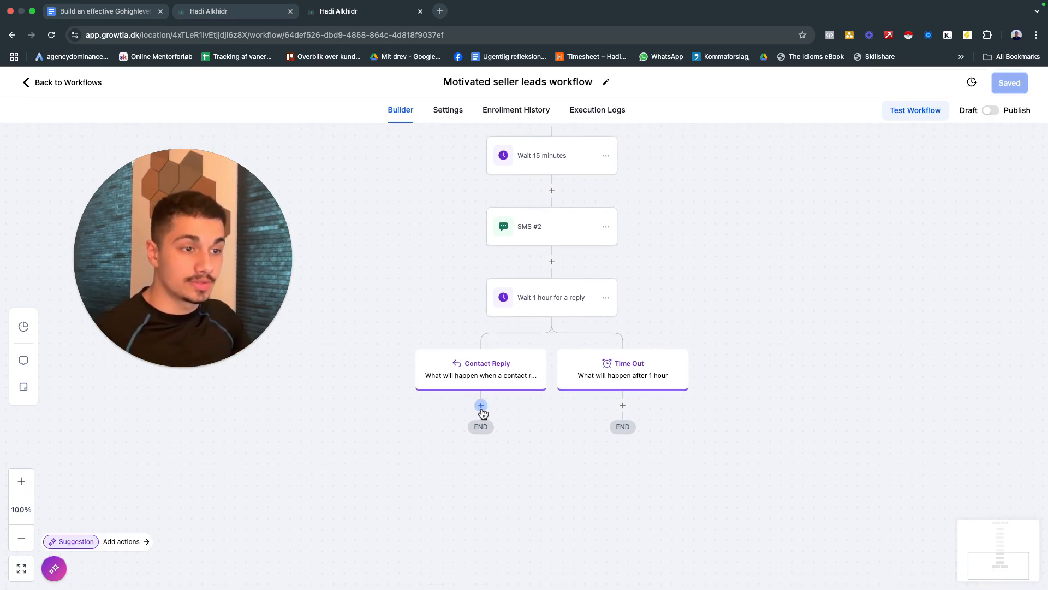
left_click(481, 406)
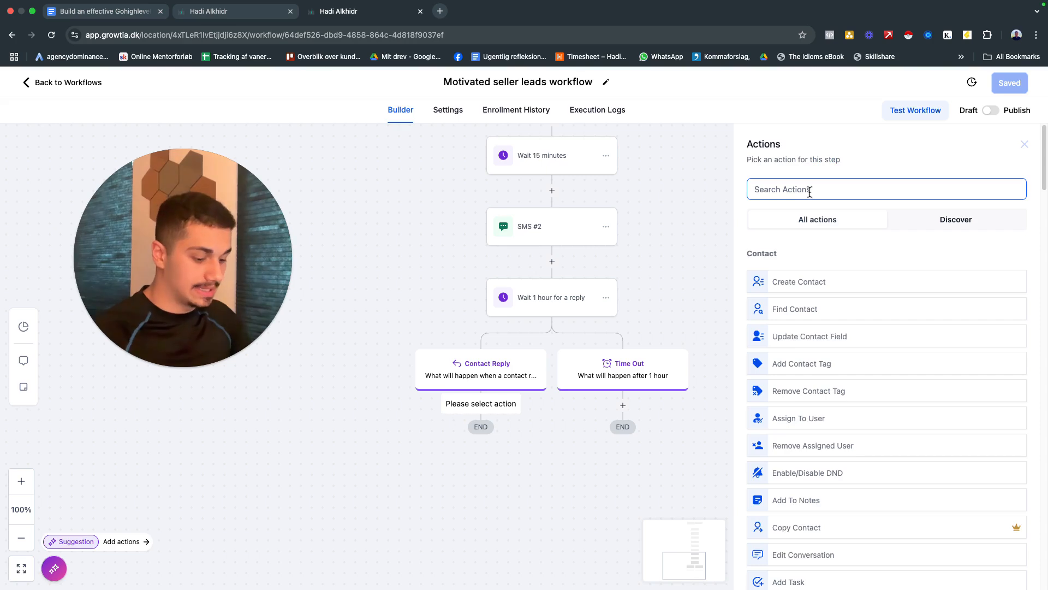
type("inter")
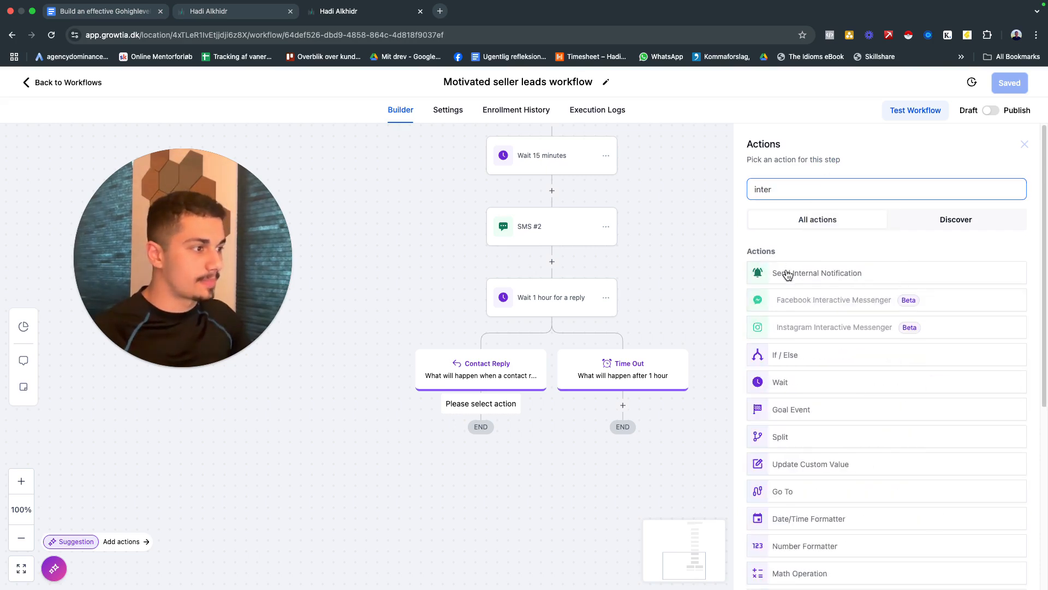
left_click(786, 274)
left_click(780, 261)
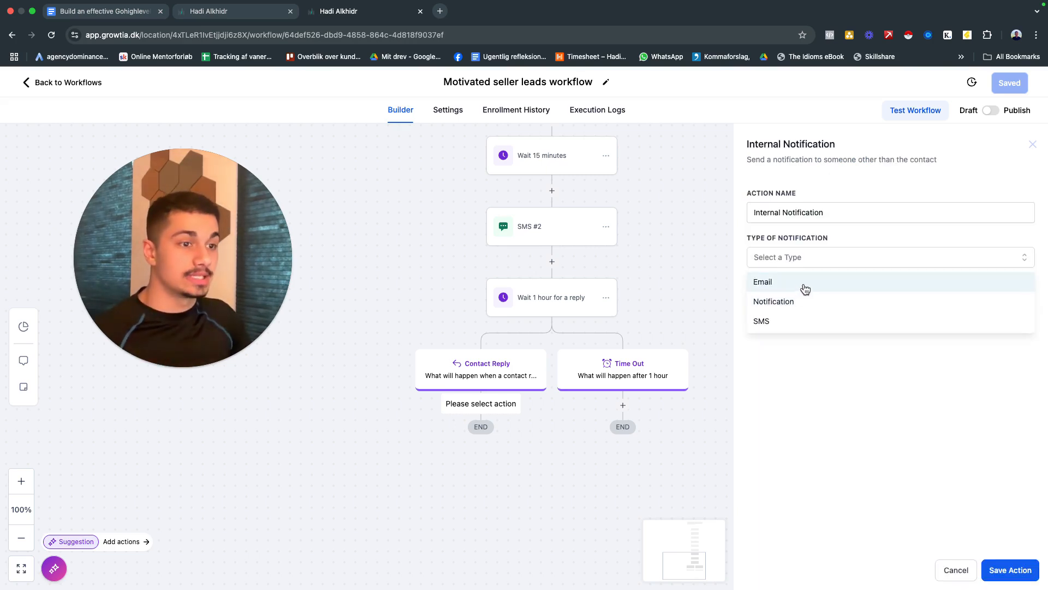
left_click(806, 284)
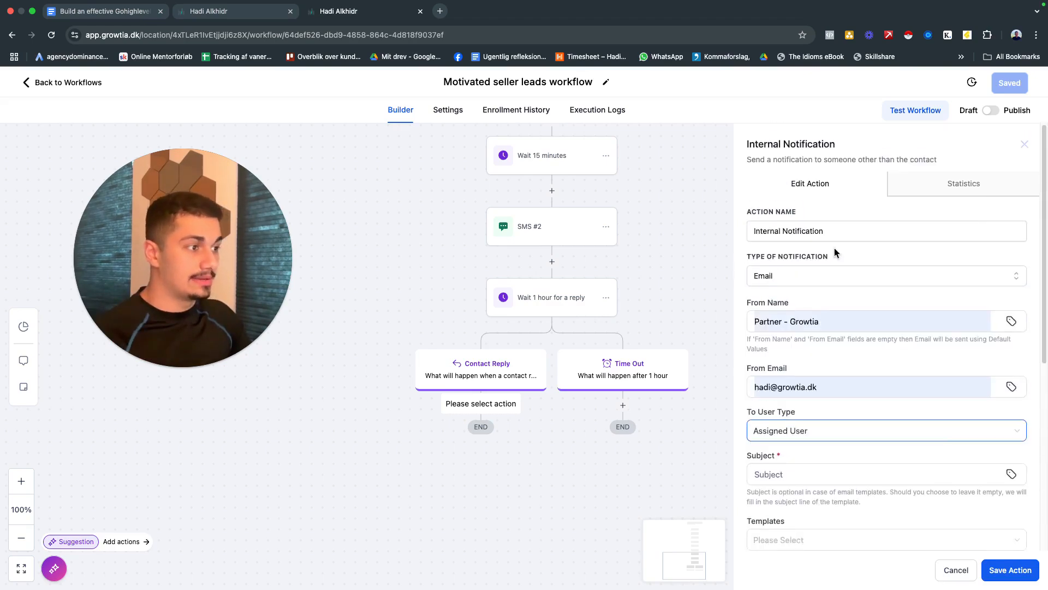
Email the assigned user with subject "This lead just replied - check his reply!", contact name, email and phone fields and "Check lead connector"; save the action
scroll(810, 255, "down", 1)
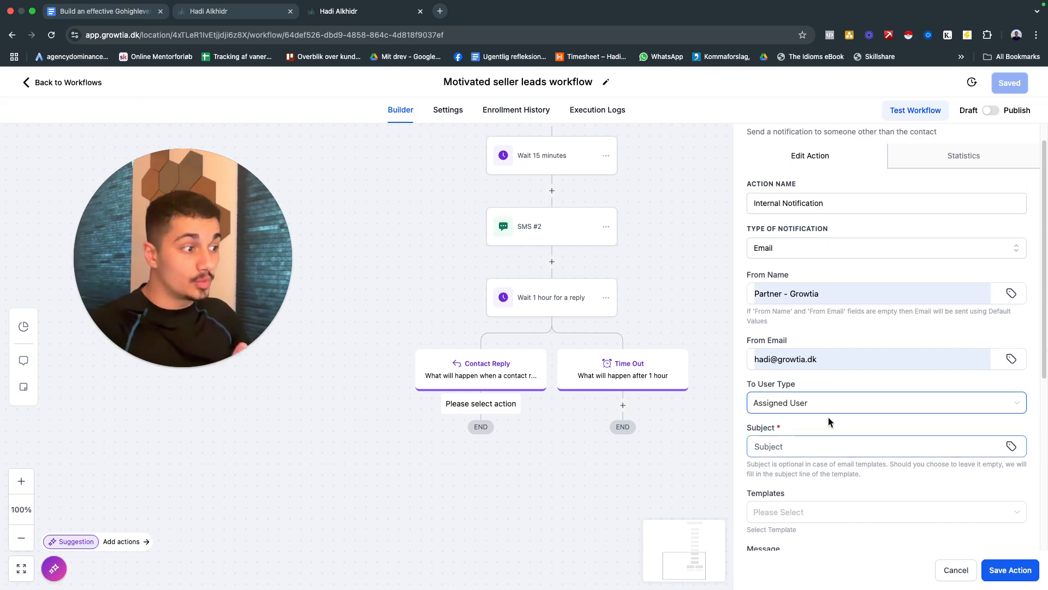
scroll(805, 348, "down", 1)
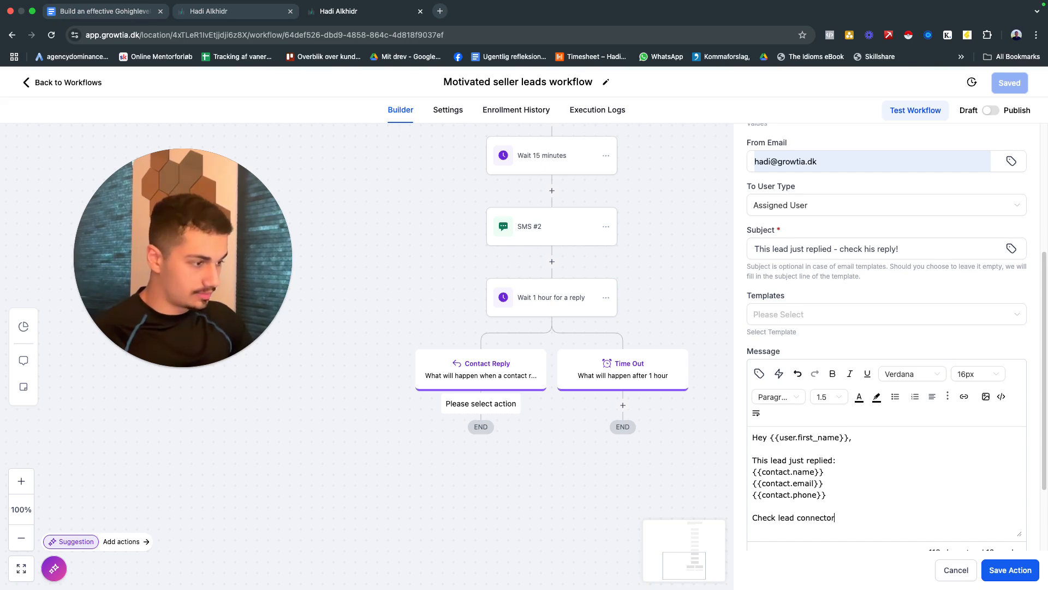
scroll(847, 485, "down", 3)
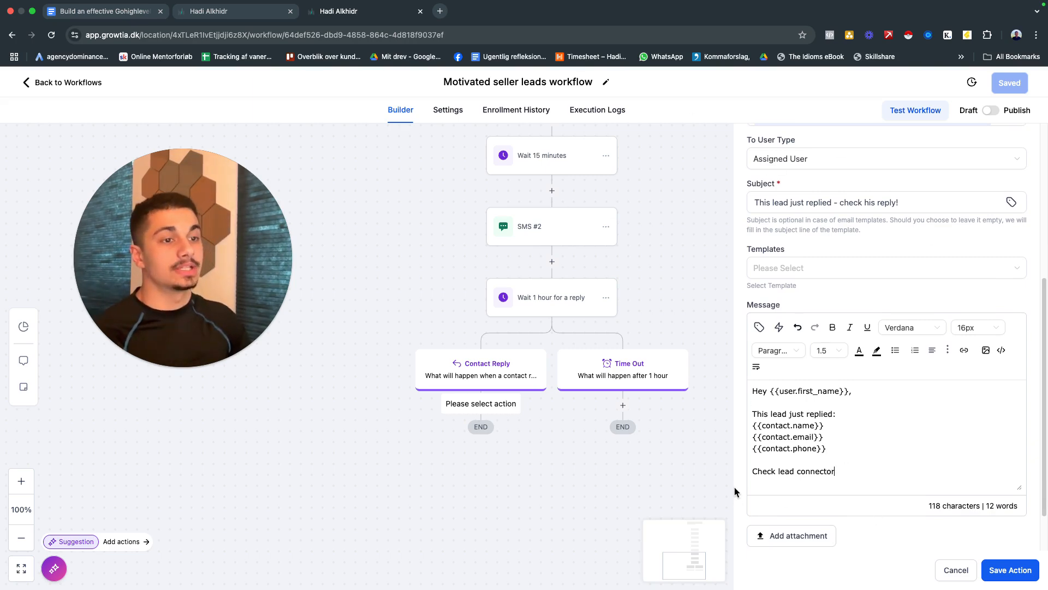
scroll(765, 453, "down", 1)
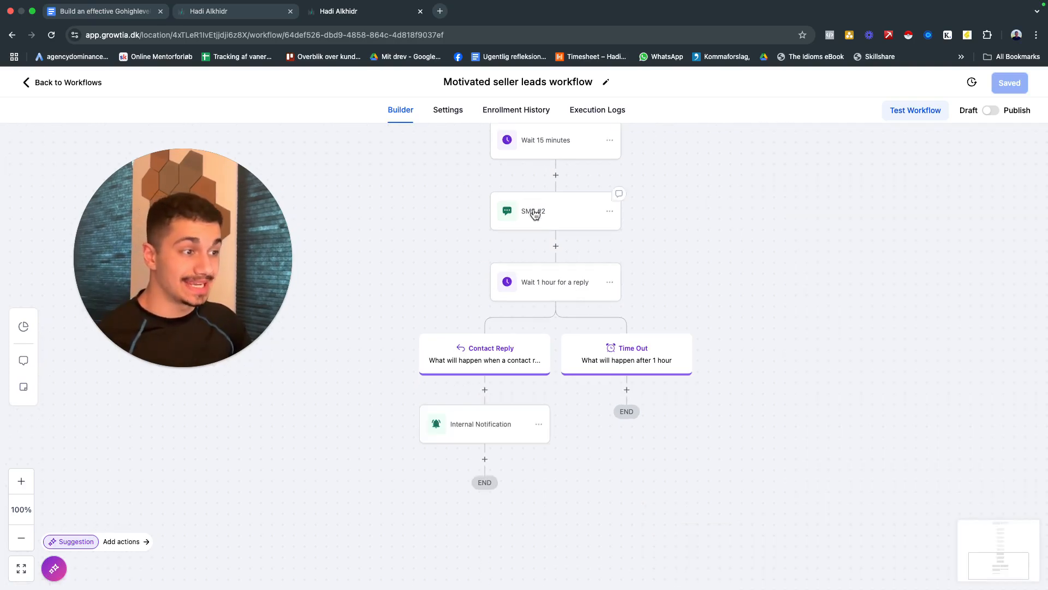
Add a Wait action under the Time Out branch of the 1-hour wait
left_click_drag(484, 365, 426, 323)
scroll(576, 282, "up", 1)
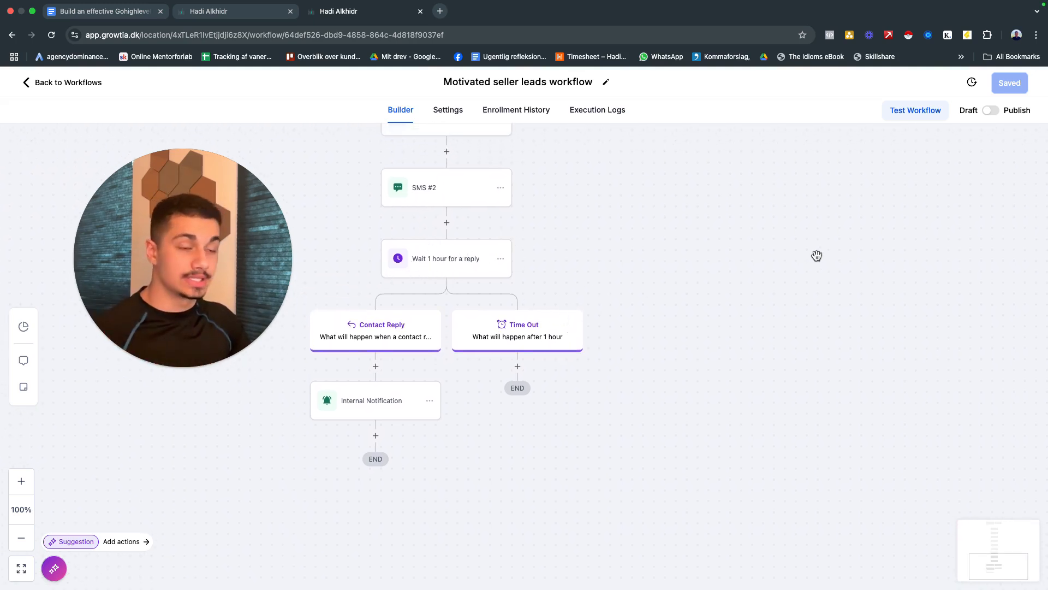
left_click_drag(600, 333, 623, 350)
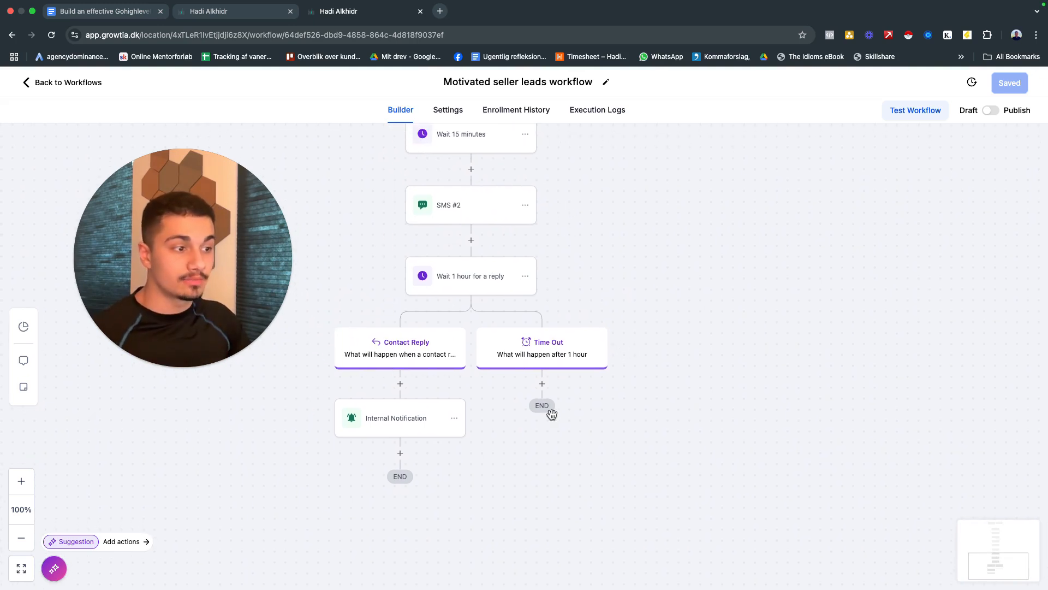
left_click(541, 382)
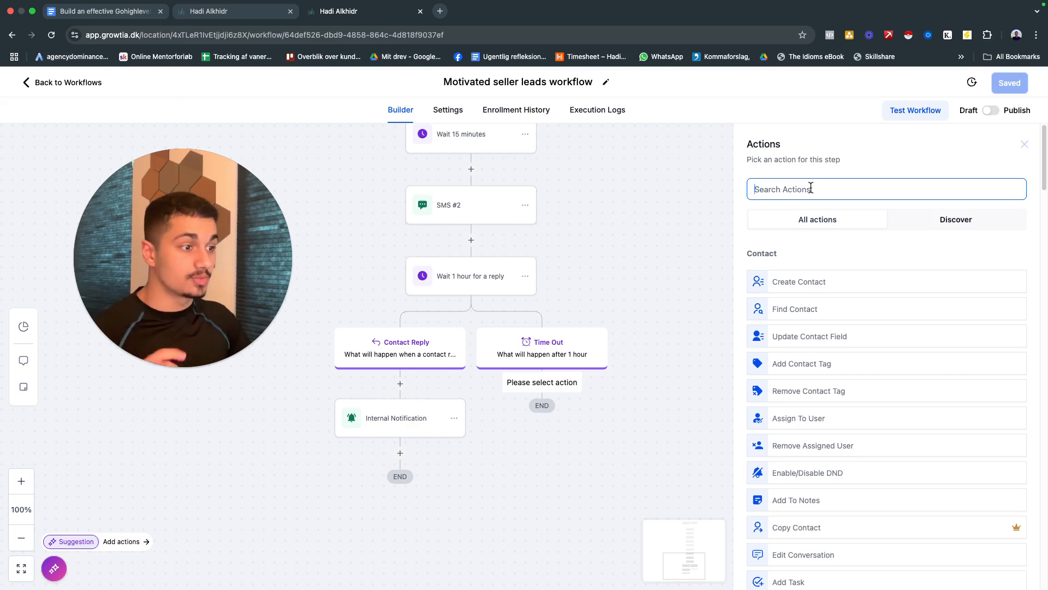
type("wait")
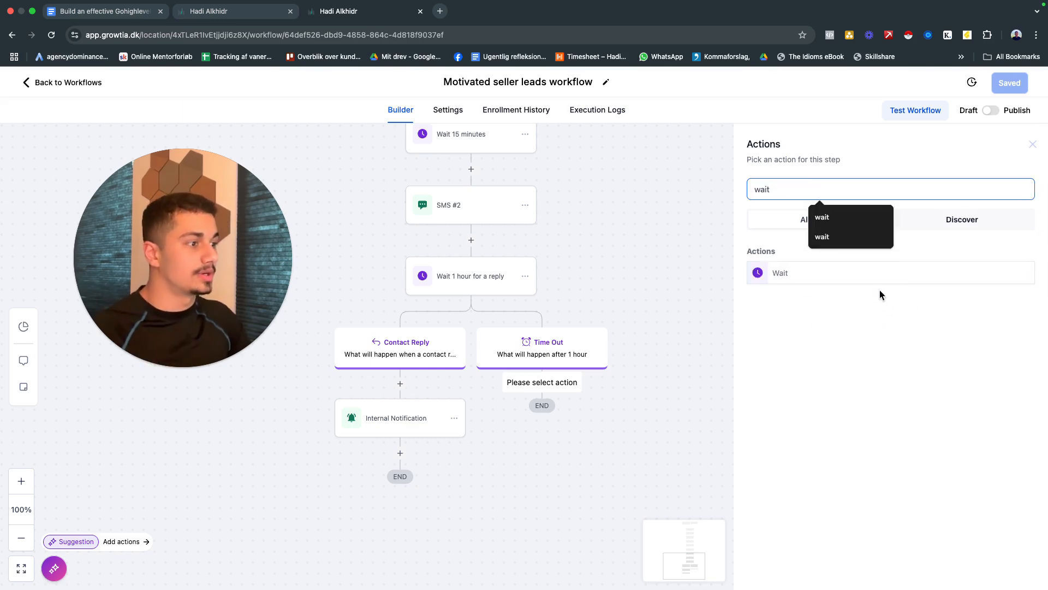
left_click(873, 281)
Set the wait to 1 minute with an advance window that resumes on all seven days, and save it
left_click(581, 306)
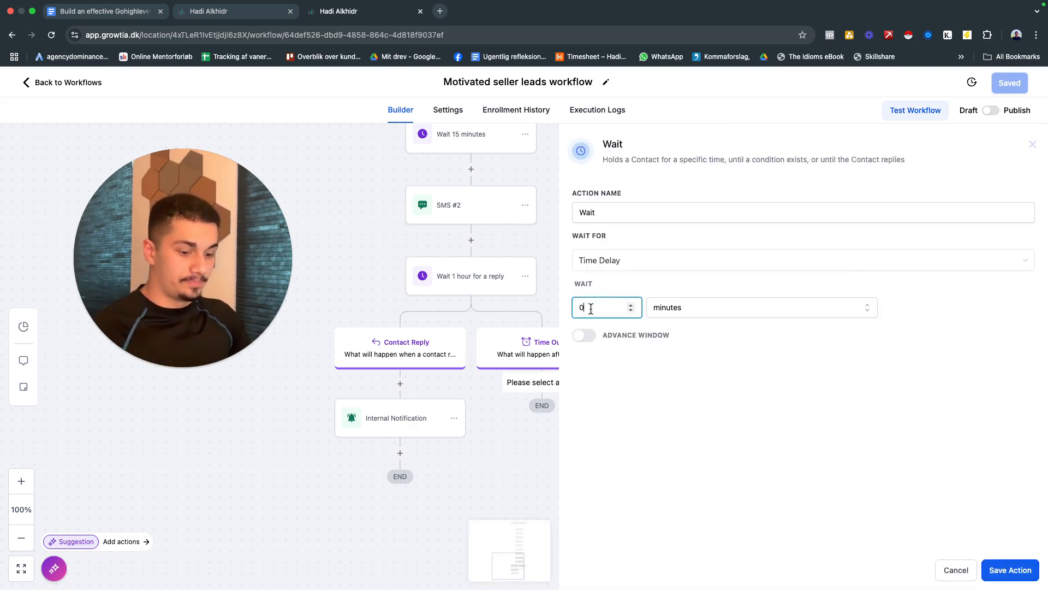
left_click(583, 335)
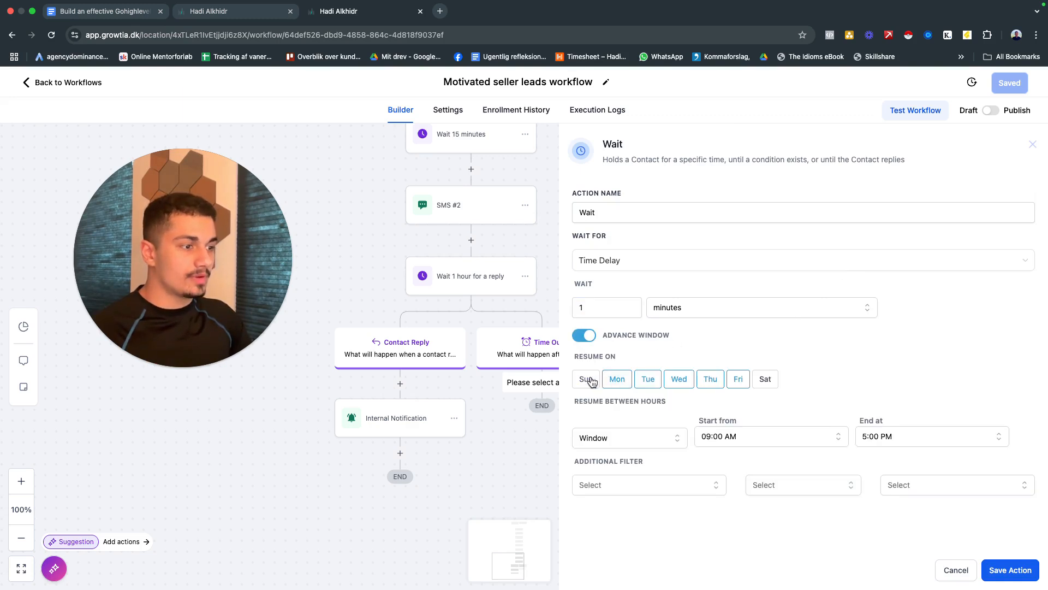
left_click(765, 379)
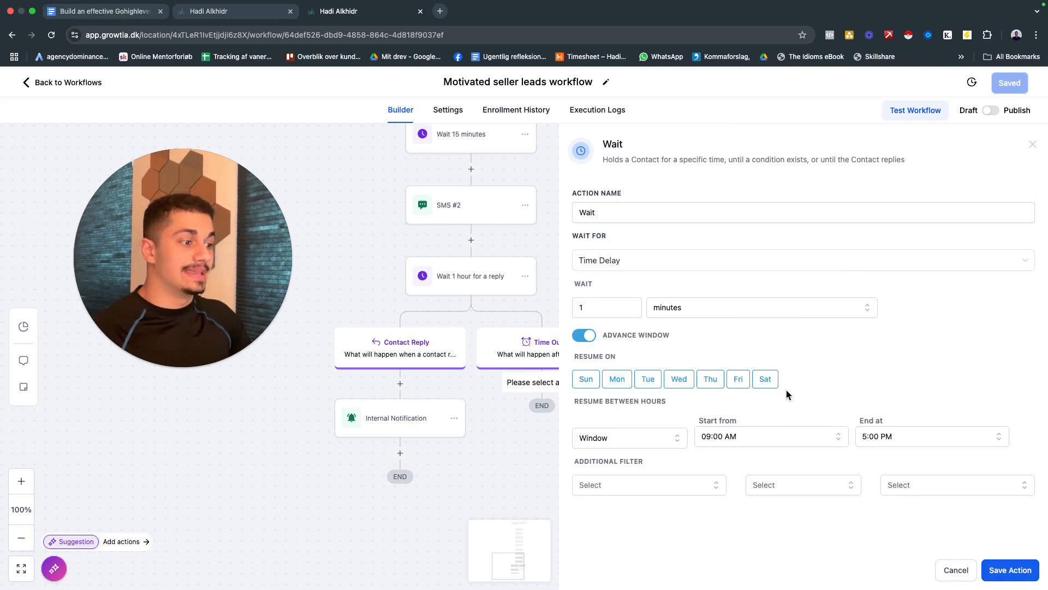
left_click(783, 437)
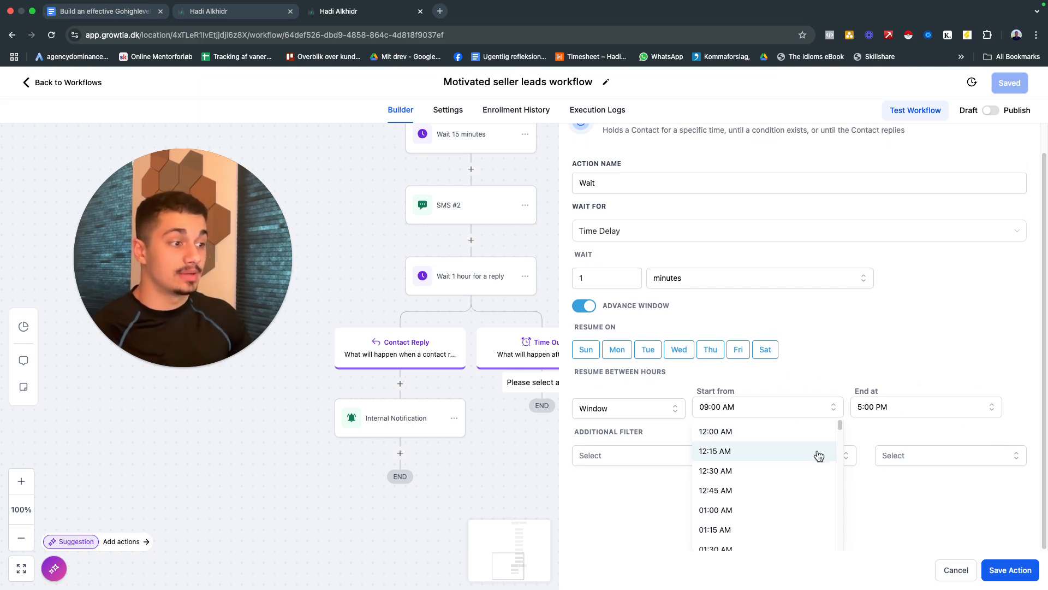
scroll(819, 454, "up", 1)
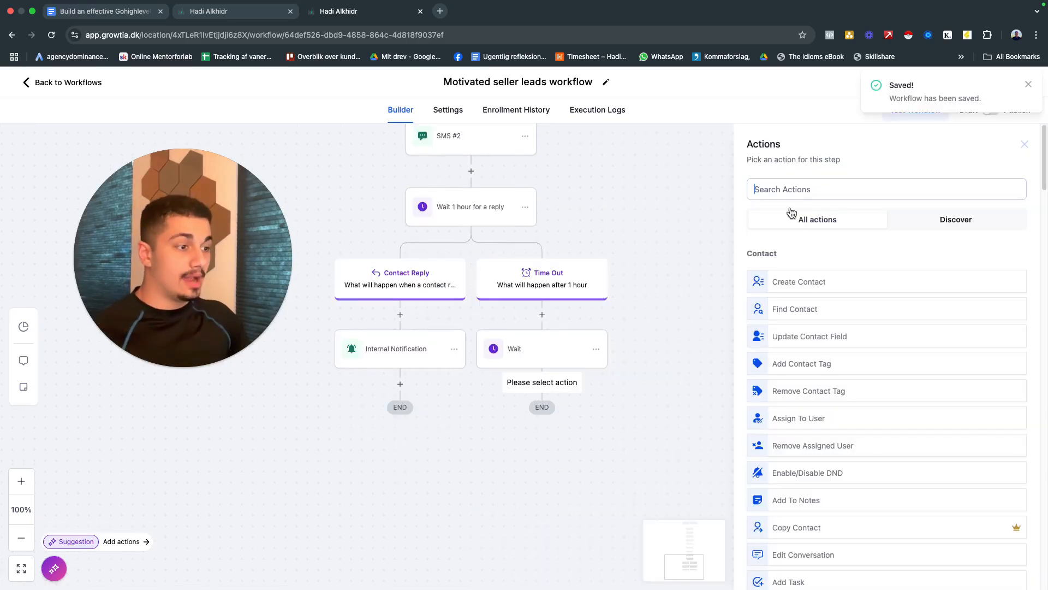
Add a Send SMS action after the wait saying "Let me know what time works for you for a quick chat! 😊" and save the workflow
type("sms")
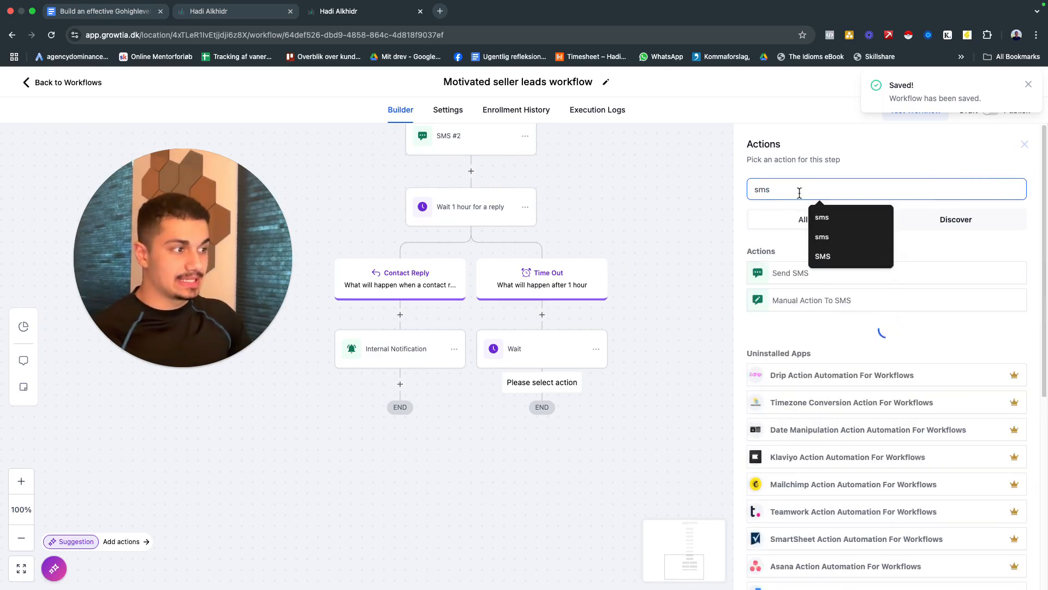
left_click(798, 277)
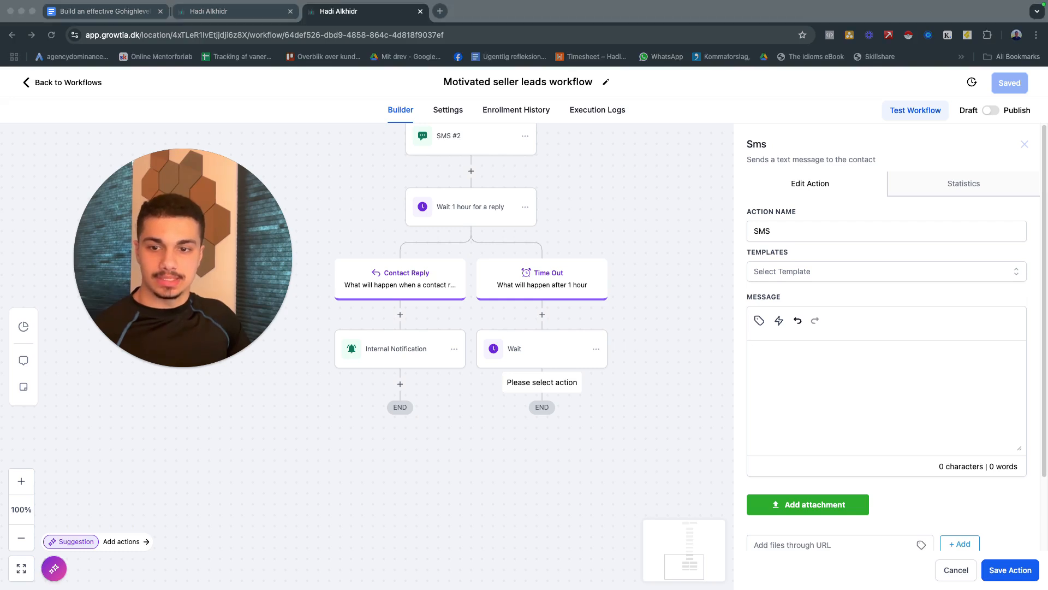
left_click(887, 342)
type("Let me know what time works for you for a quick chat! 😊")
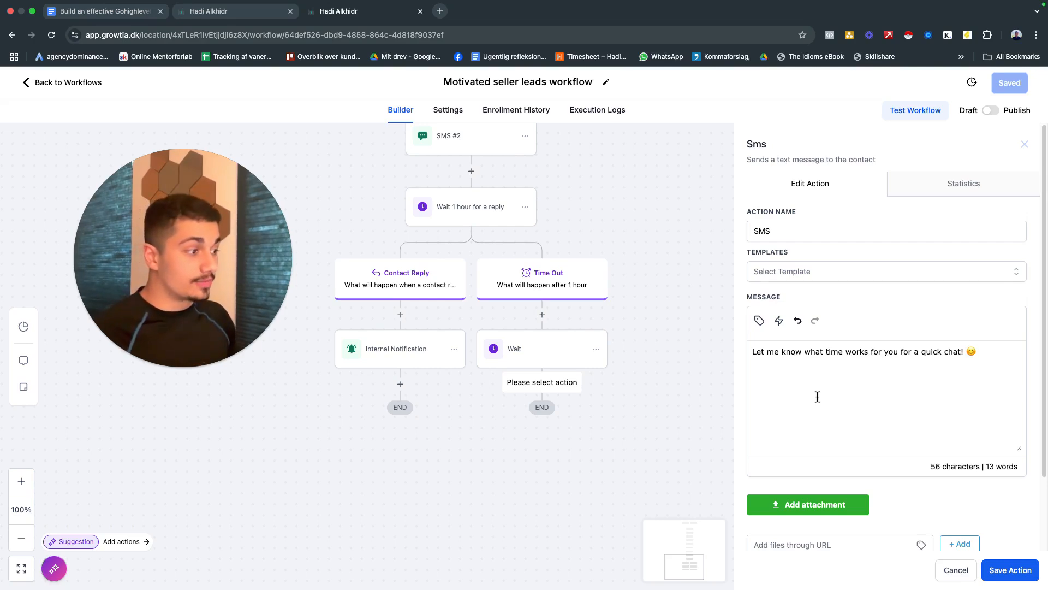
scroll(893, 483, "down", 3)
left_click(1009, 570)
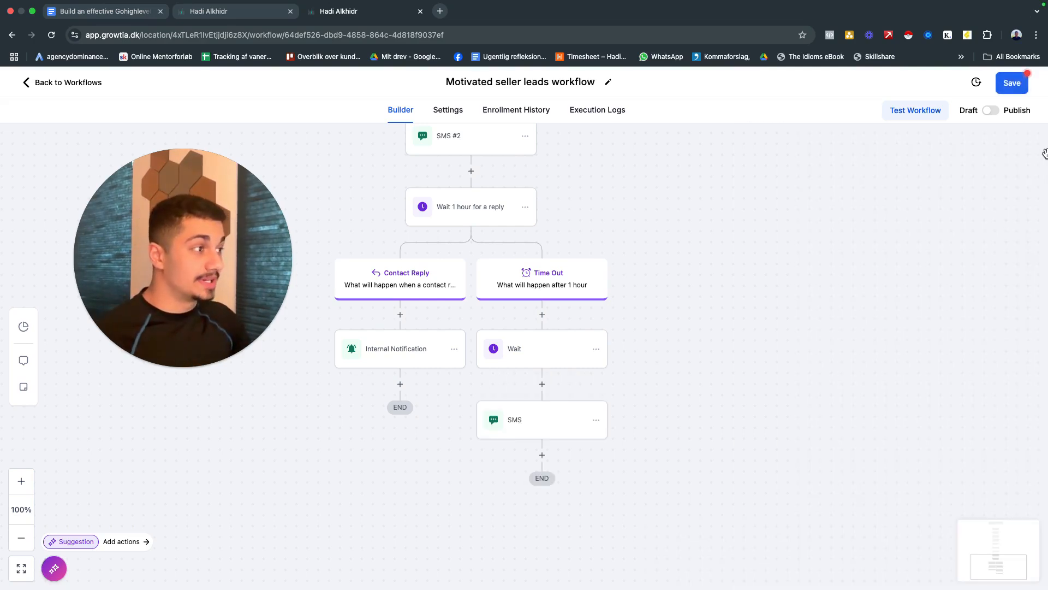
left_click(1015, 87)
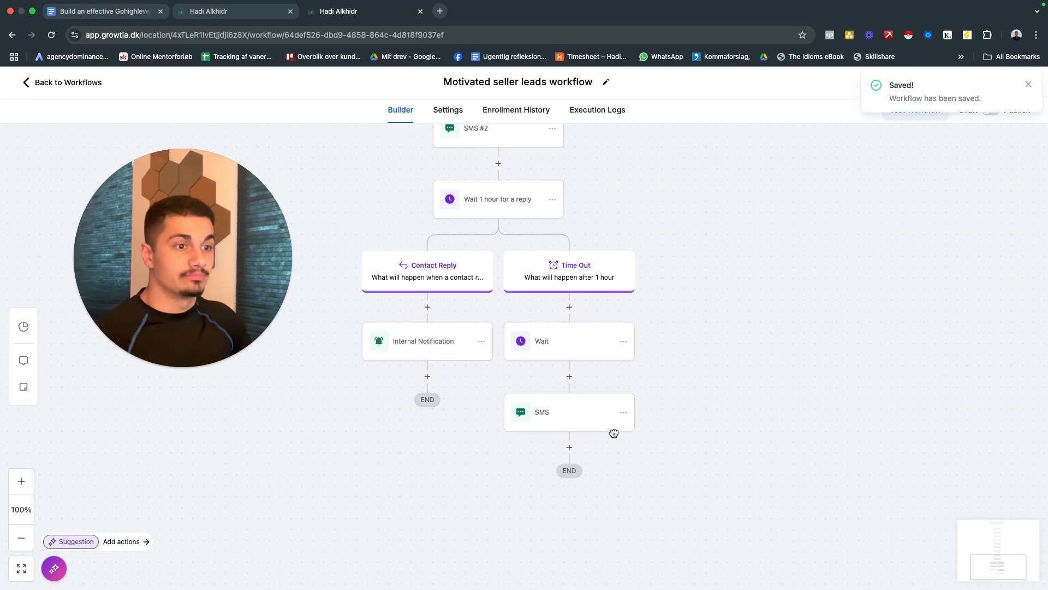
Rename the new SMS action in the Time Out branch to "SMS #3" and save the workflow
left_click(540, 416)
left_click(1029, 86)
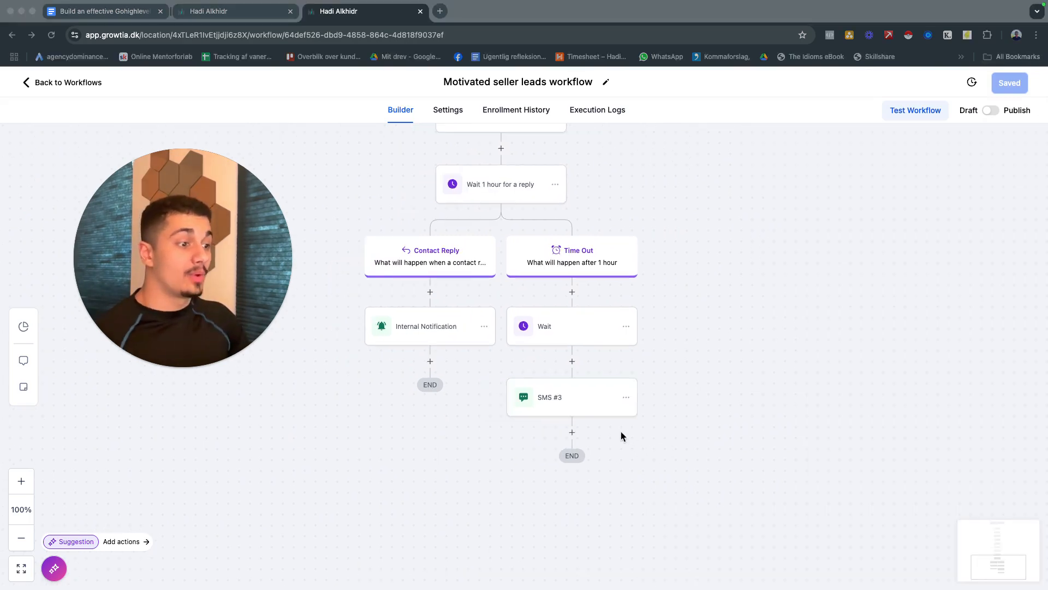
left_click(623, 437)
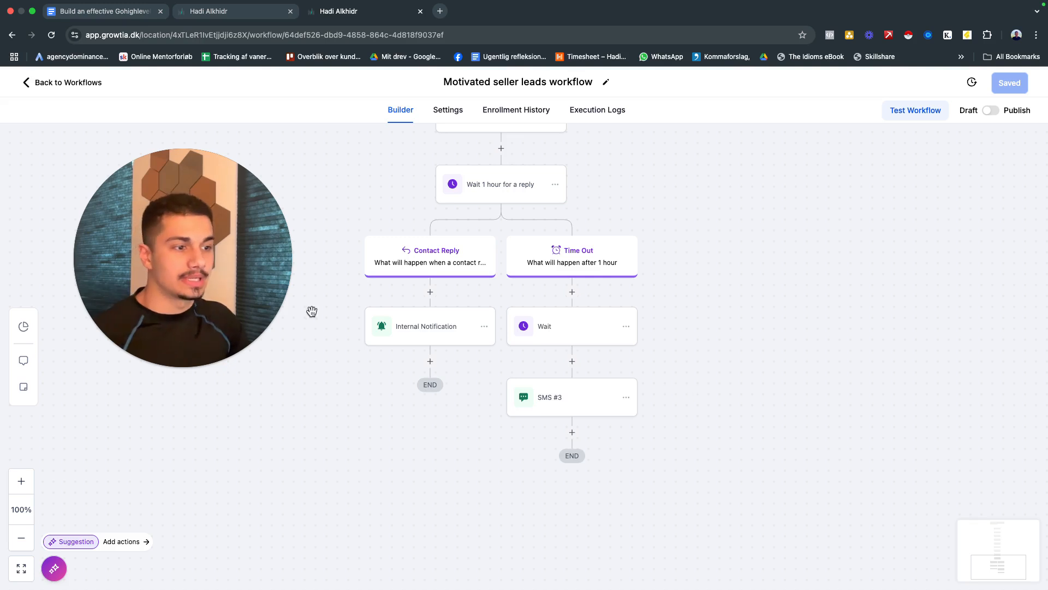
Add another Wait action after SMS #3 in the Time Out branch
left_click_drag(477, 398, 491, 360)
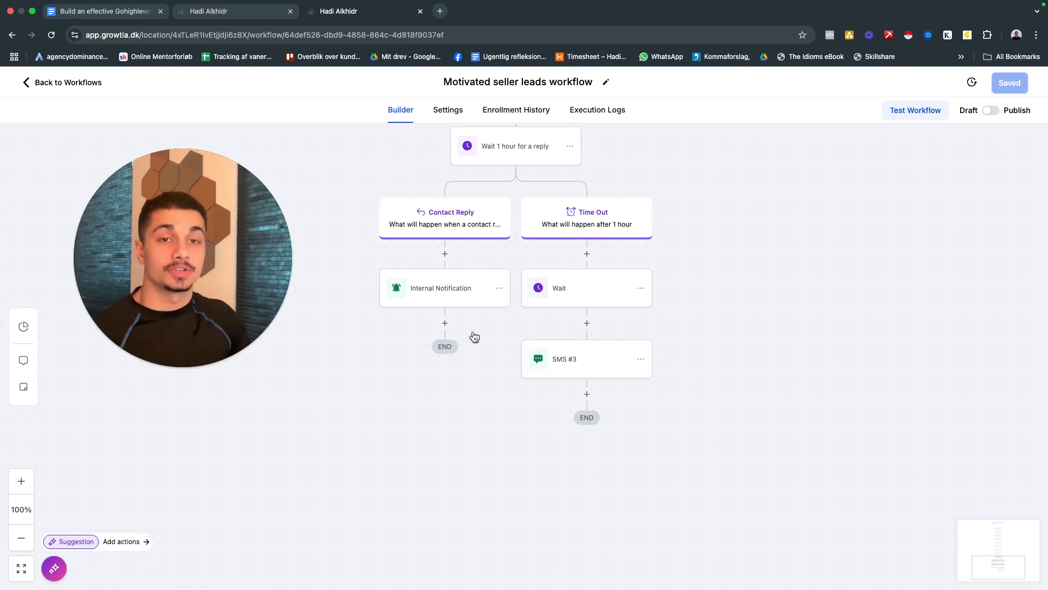
left_click_drag(689, 318, 661, 296)
left_click(558, 371)
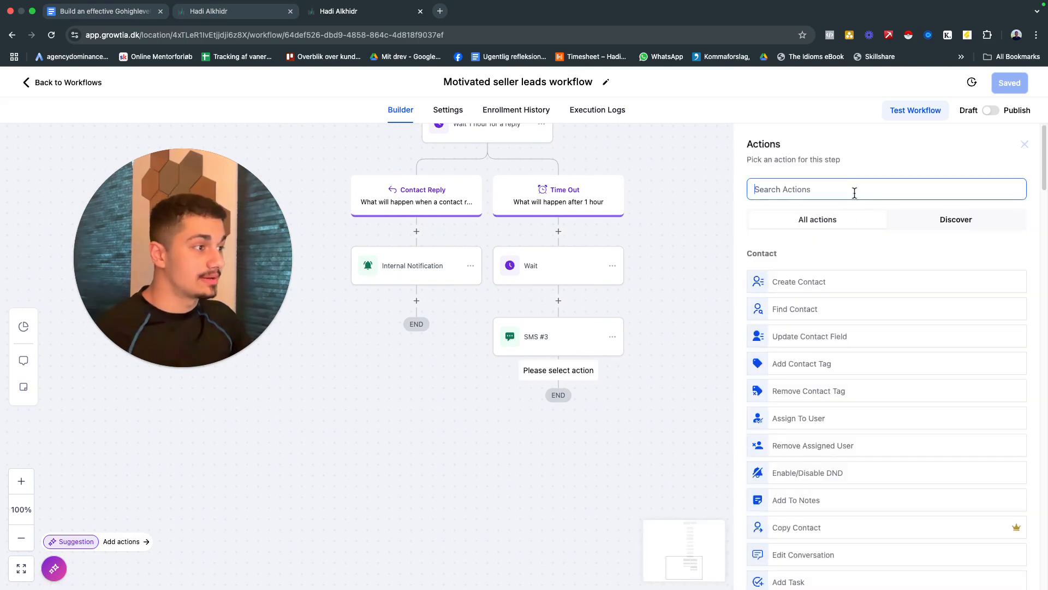
left_click(854, 191)
type("wa")
Make the new wait hold for a Contact Reply to SMS #3, with a timeout of 1 hour
scroll(681, 364, "down", 1)
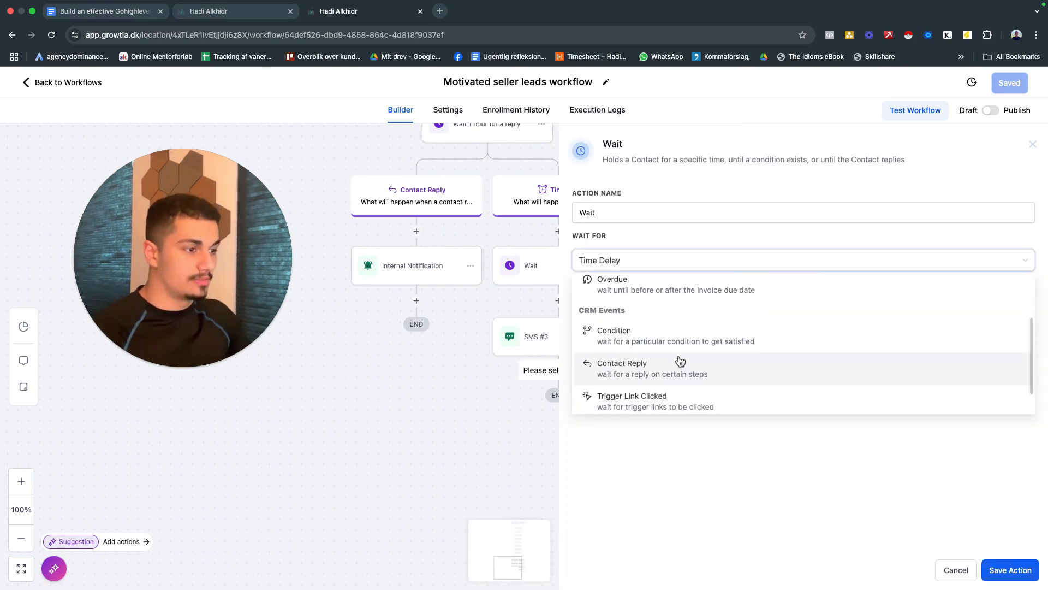
left_click(668, 371)
left_click(648, 307)
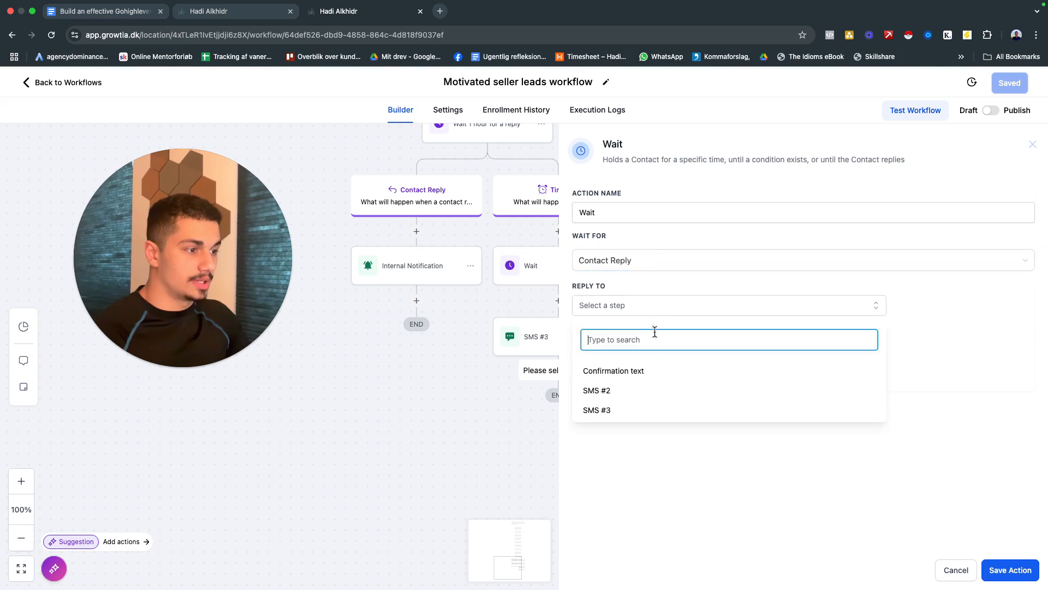
left_click(615, 410)
left_click(696, 480)
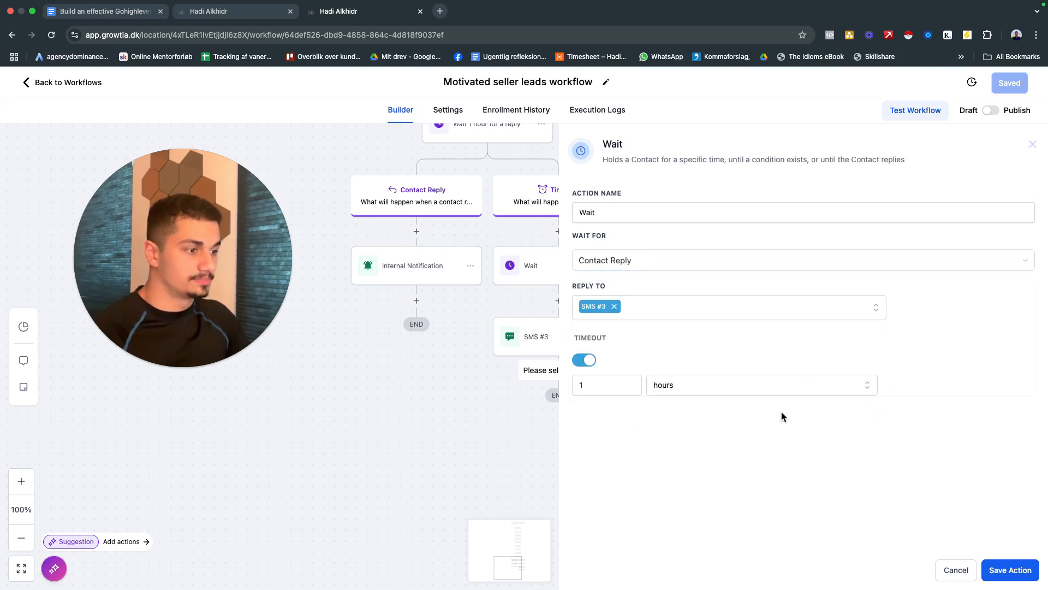
Name the wait action "Wait 1 hour for a reply", then save the action and the workflow
left_click(665, 210)
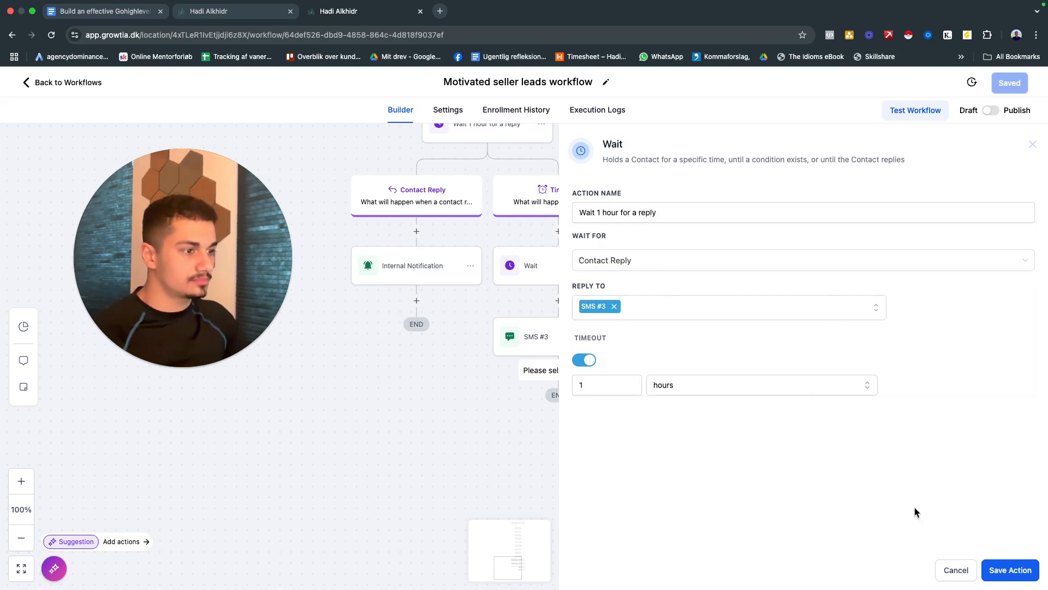
left_click(991, 571)
left_click(1012, 83)
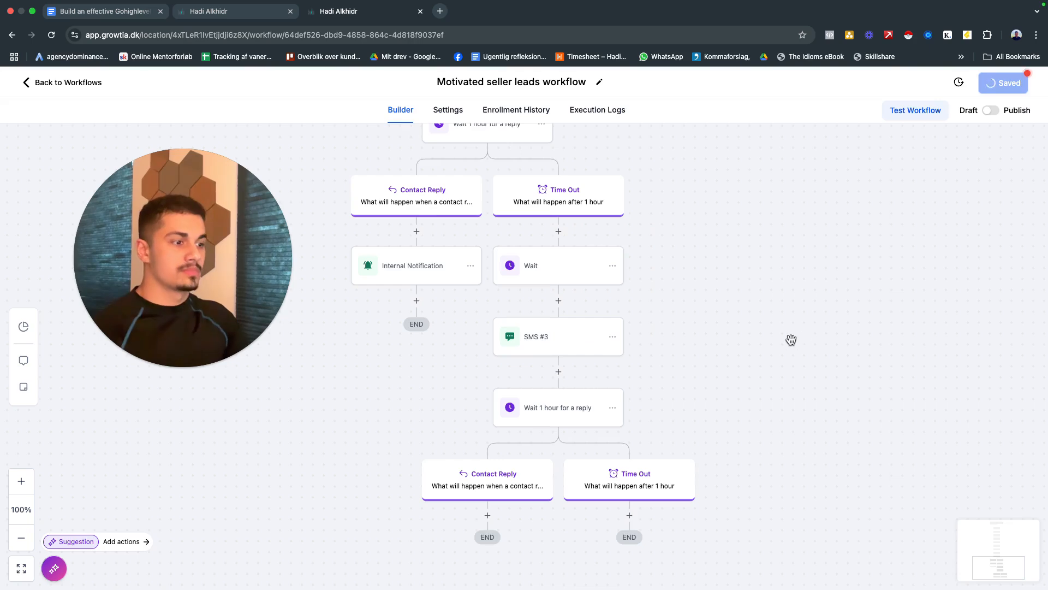
Copy the Internal Notification action from the first Contact Reply branch into the Contact Reply branch below the wait after SMS #3
scroll(786, 338, "down", 2)
scroll(739, 340, "down", 2)
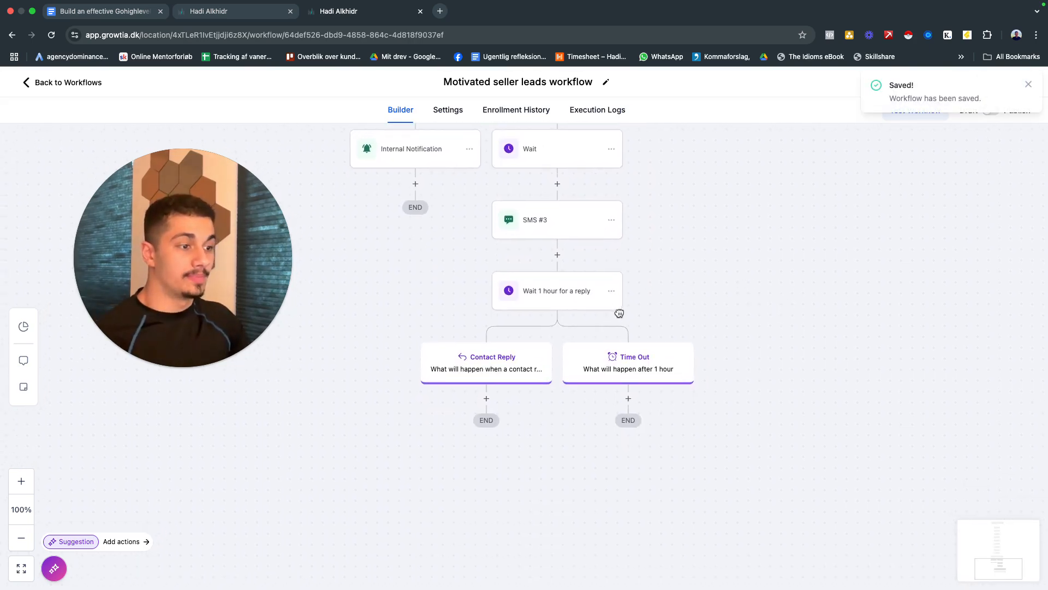
scroll(437, 204, "up", 2)
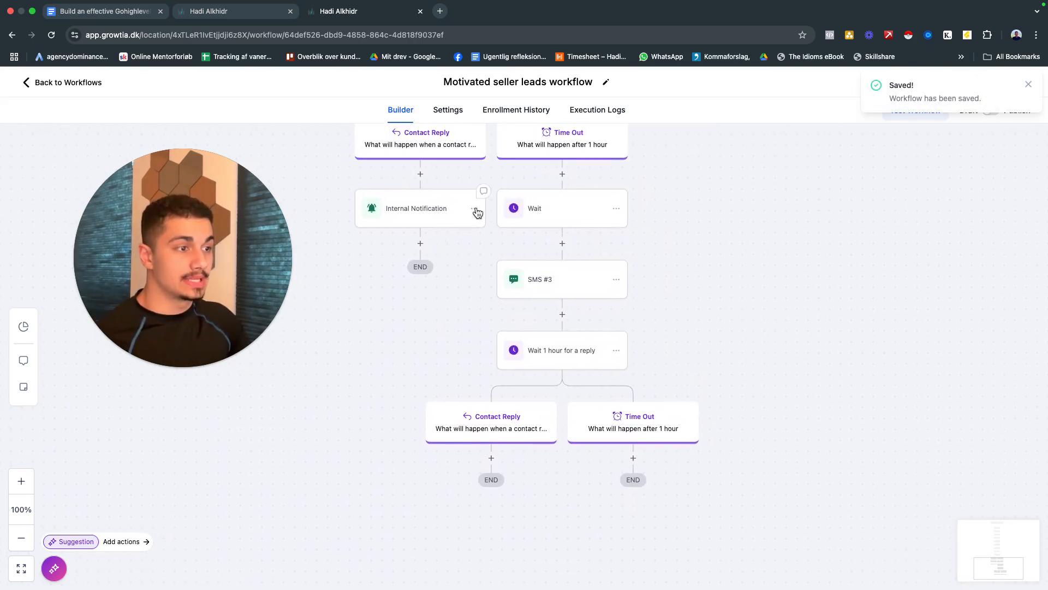
left_click(474, 208)
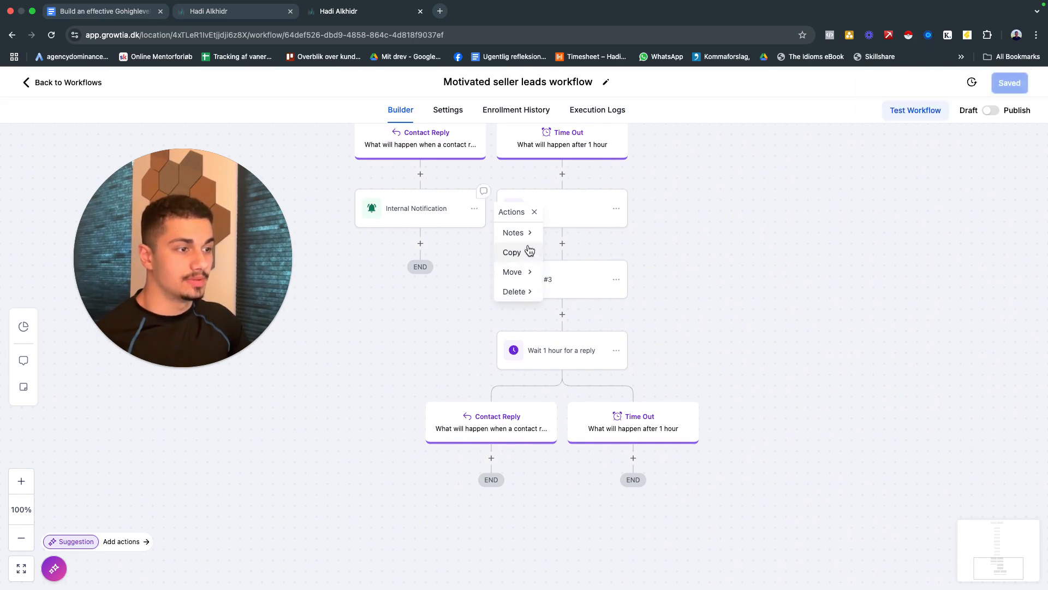
mouse_move(530, 251)
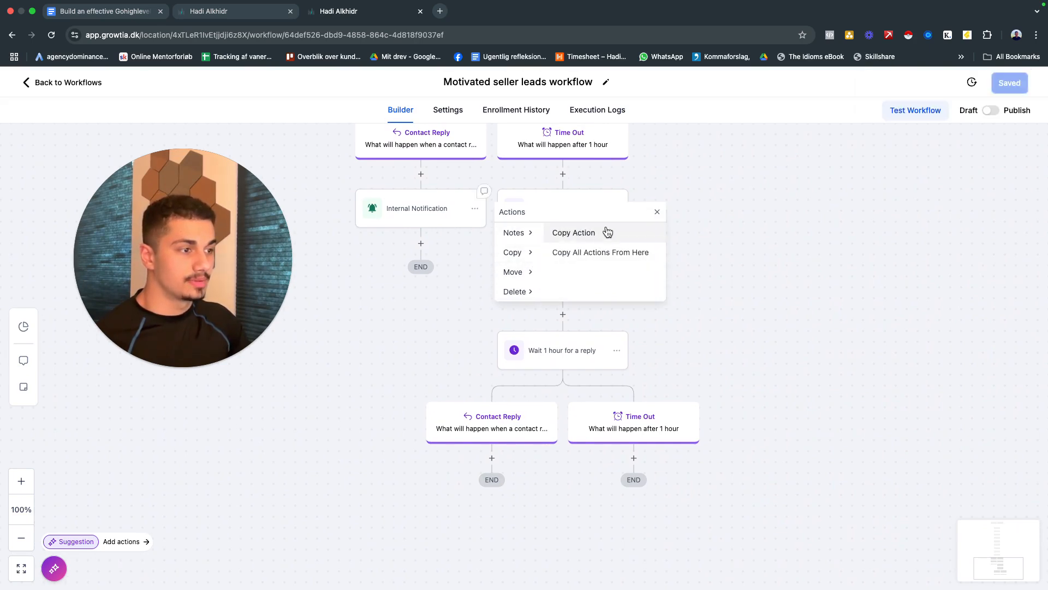
left_click(604, 231)
left_click(495, 459)
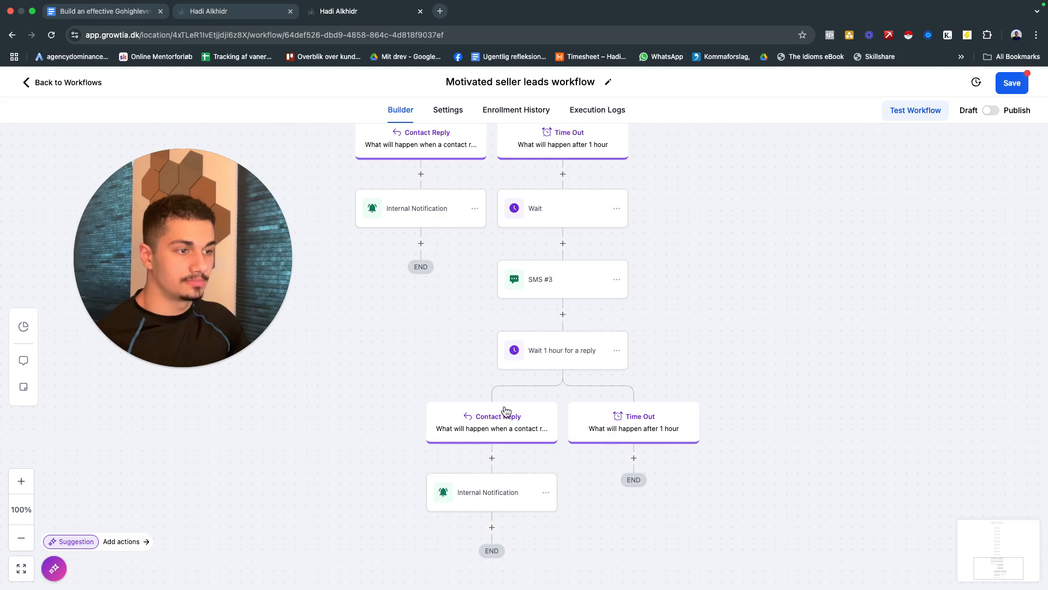
Add a Call action named "Call connect" to the Time Out branch below the wait after SMS #3, then save the action and the workflow
scroll(447, 371, "up", 1)
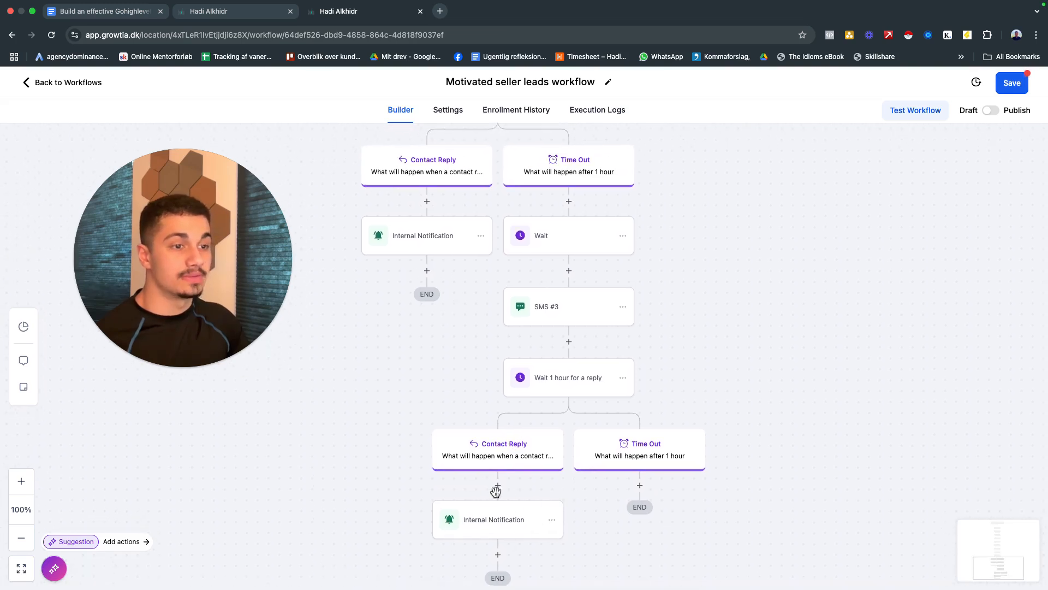
scroll(493, 508, "down", 1)
scroll(493, 508, "down", 3)
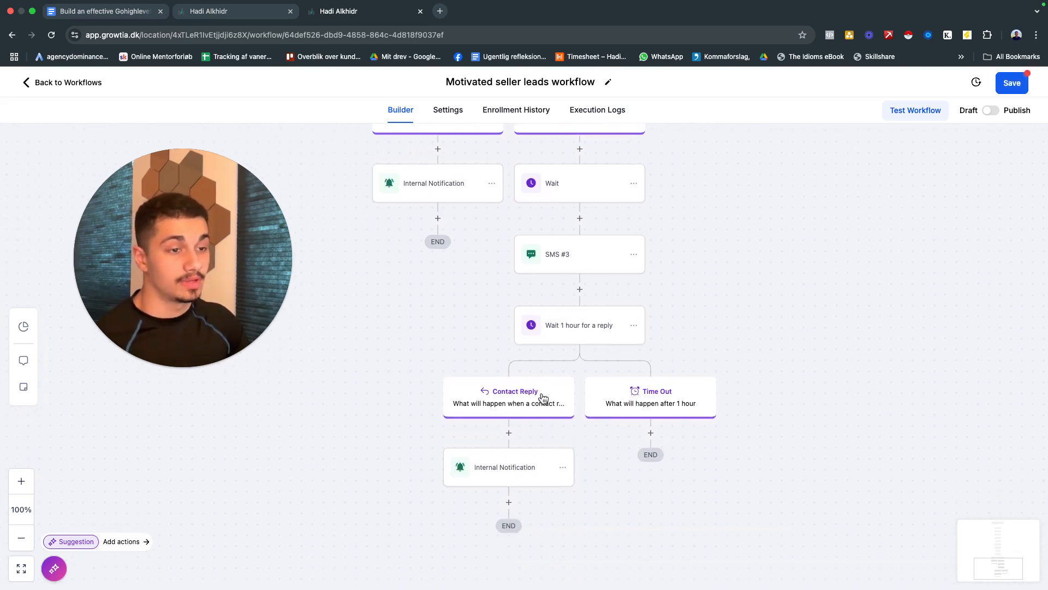
scroll(584, 352, "right", 2)
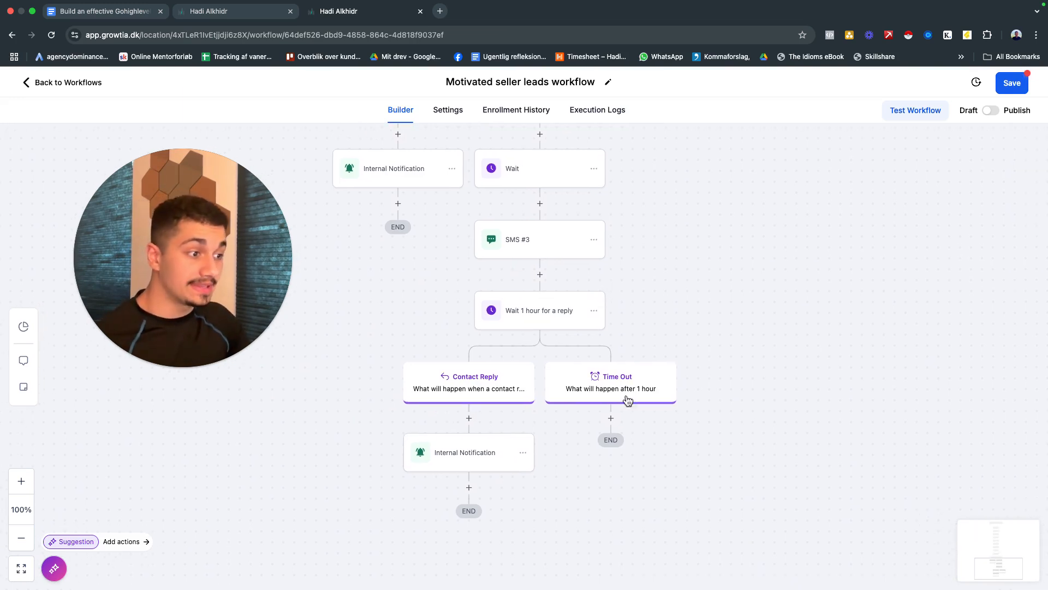
left_click(611, 418)
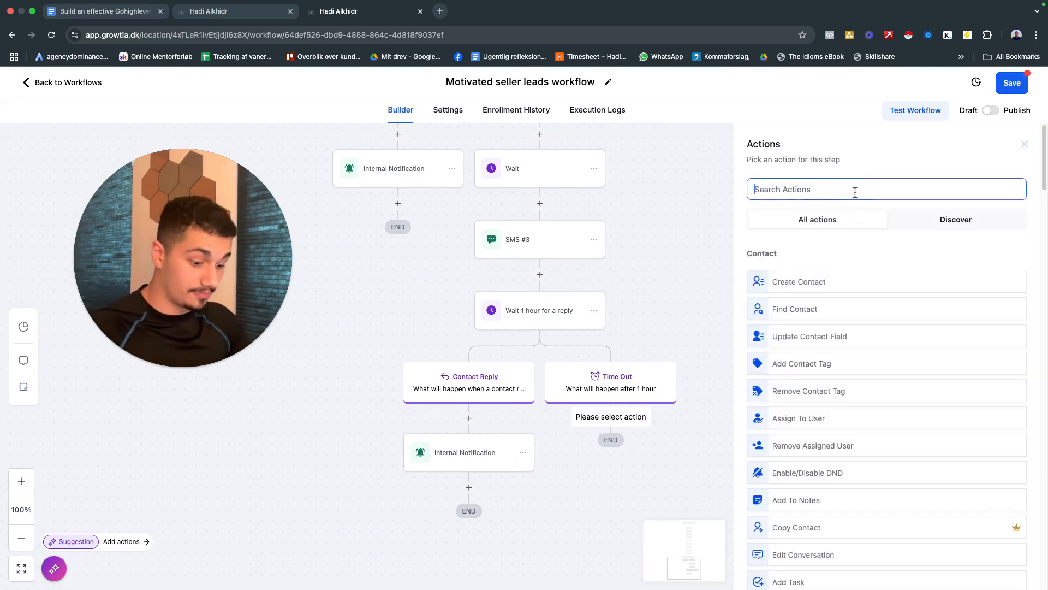
type("call")
left_click(780, 277)
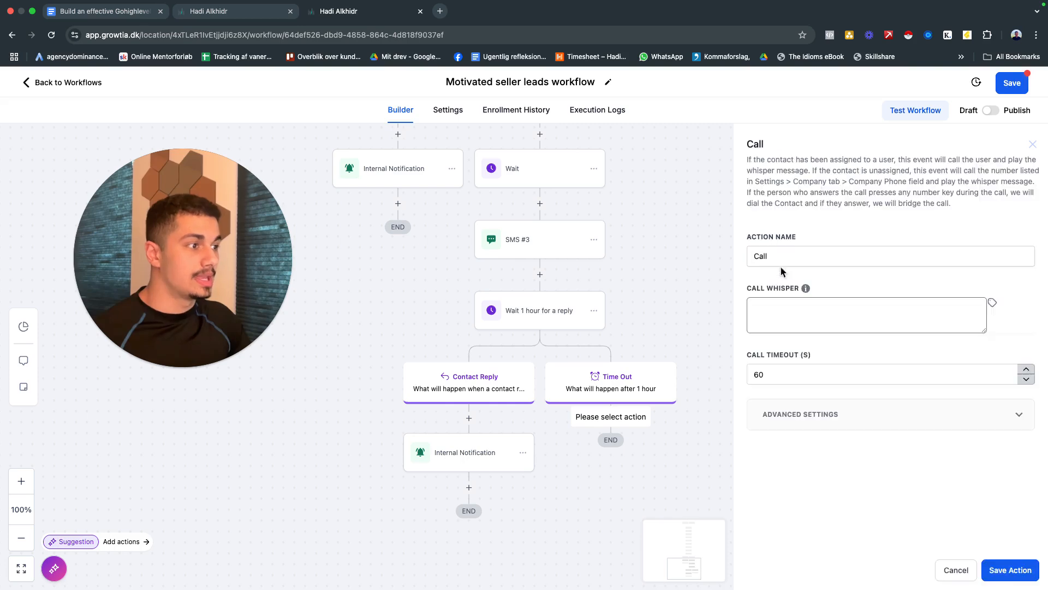
left_click(804, 253)
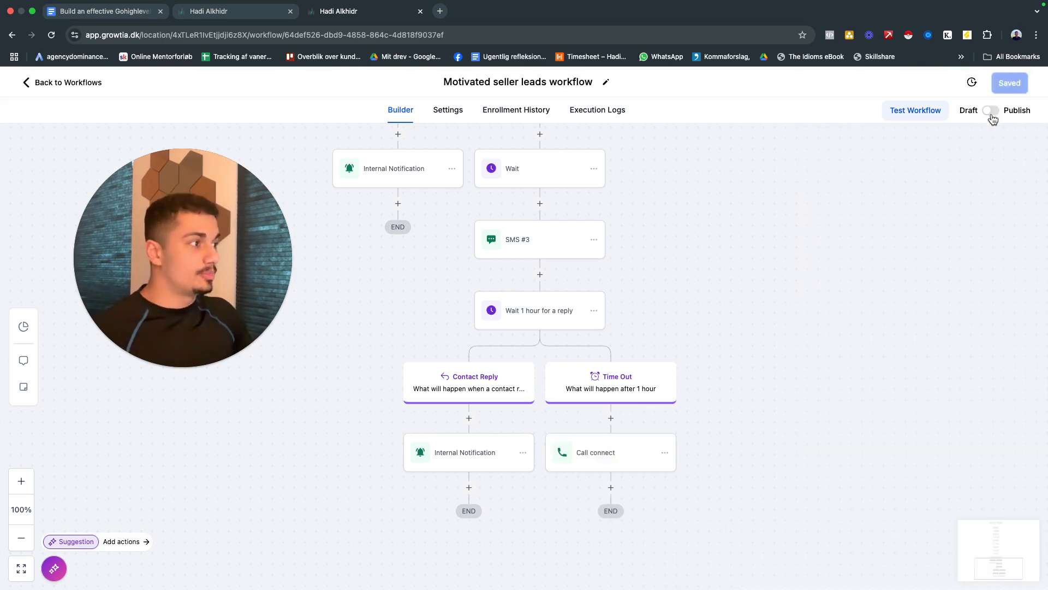
Switch the workflow from Draft to Publish and save it
left_click(993, 111)
left_click(1014, 91)
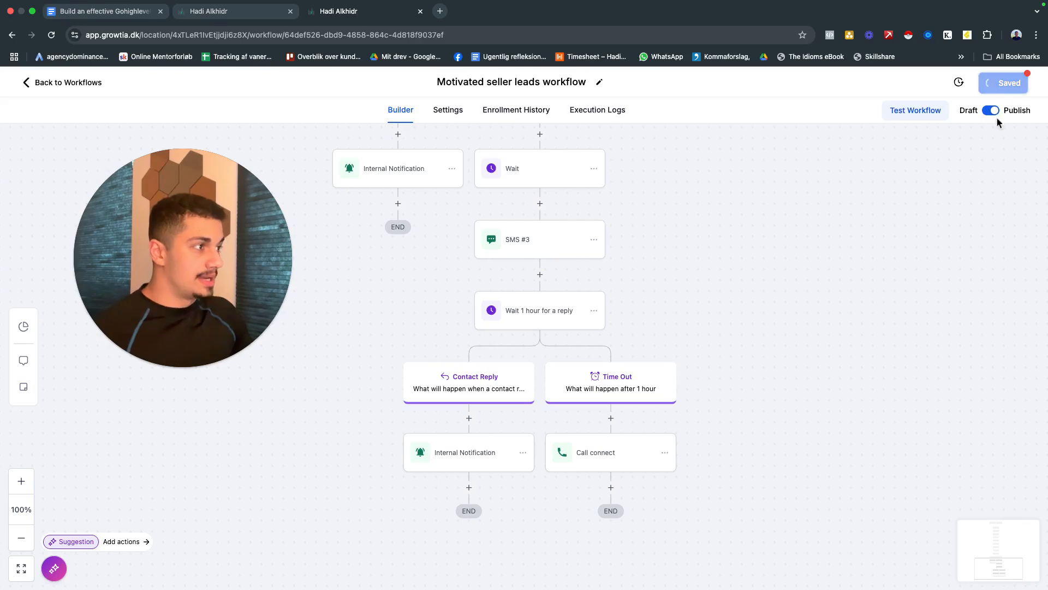
Survey the whole published workflow from its trigger down to the final branches
left_click(22, 539)
left_click(22, 540)
left_click(22, 538)
left_click(22, 539)
left_click_drag(555, 316, 575, 435)
left_click(21, 539)
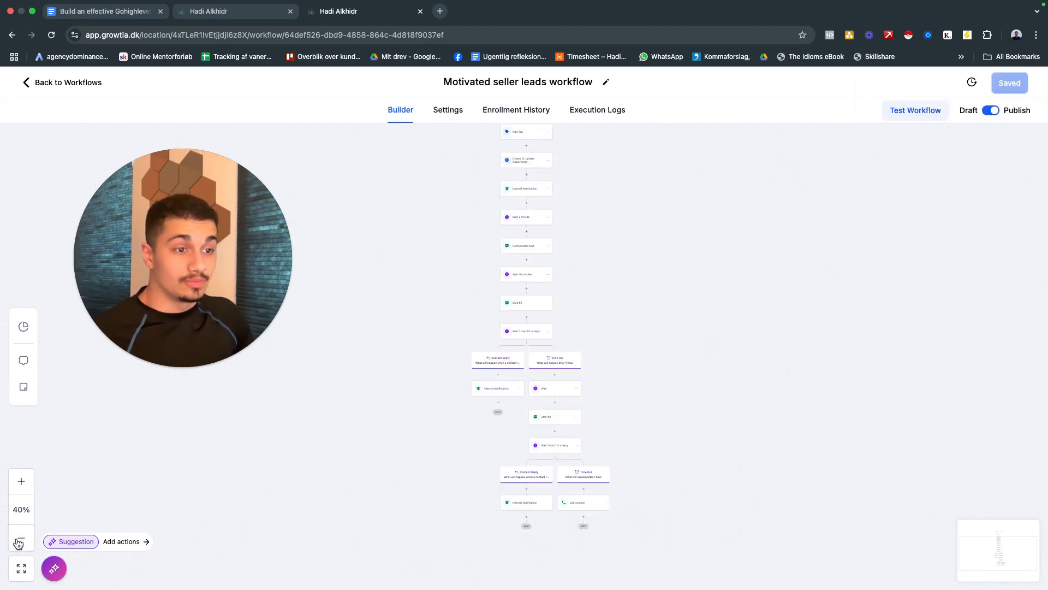
left_click_drag(445, 318, 442, 307)
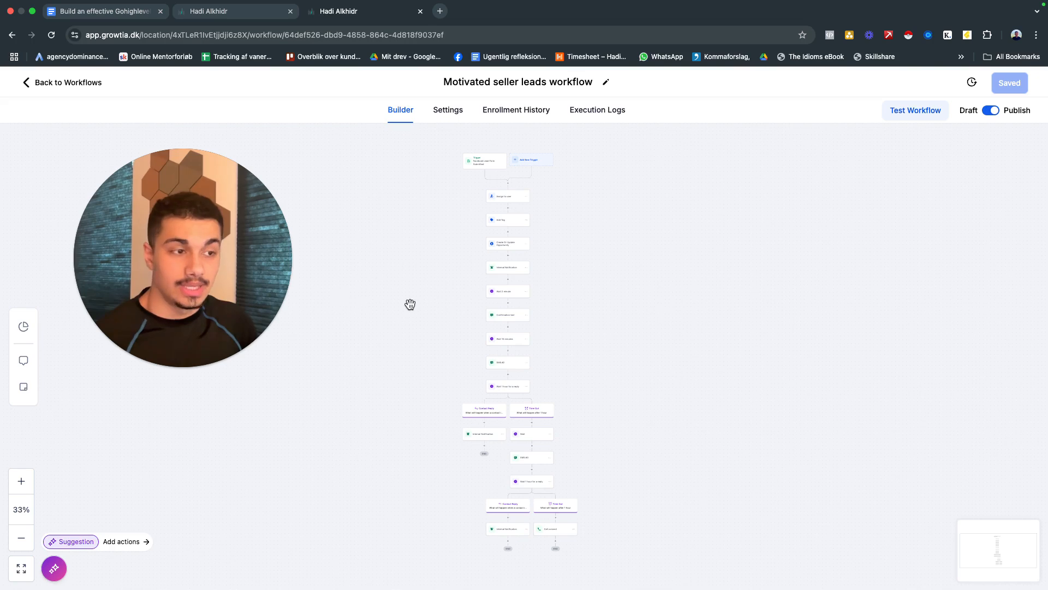
Examine the reply and timeout branches at the end of the workflow up close
left_click(21, 481)
scroll(477, 197, "down", 5)
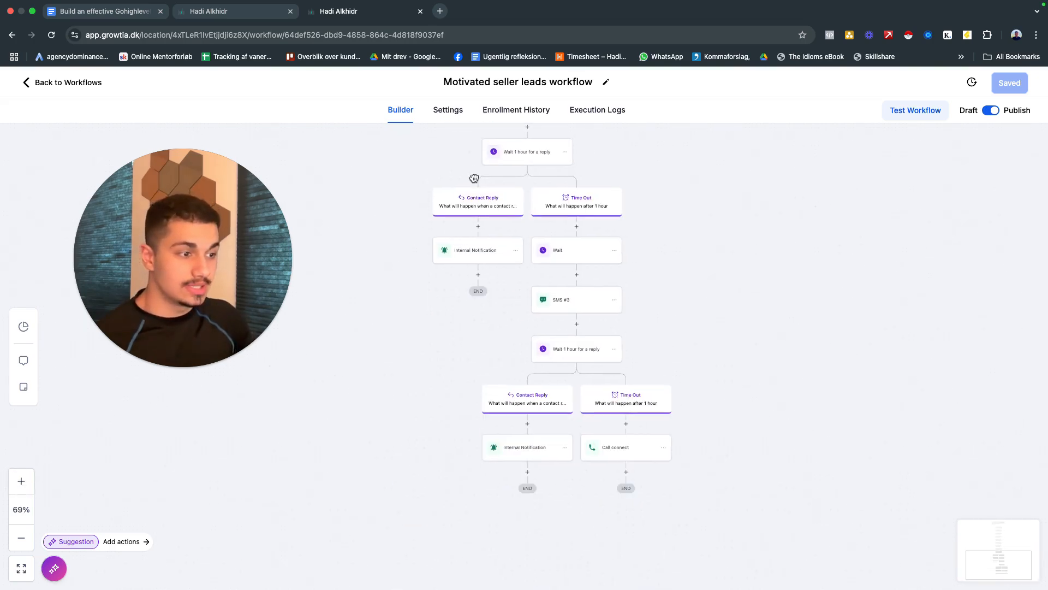
left_click(23, 482)
left_click(22, 483)
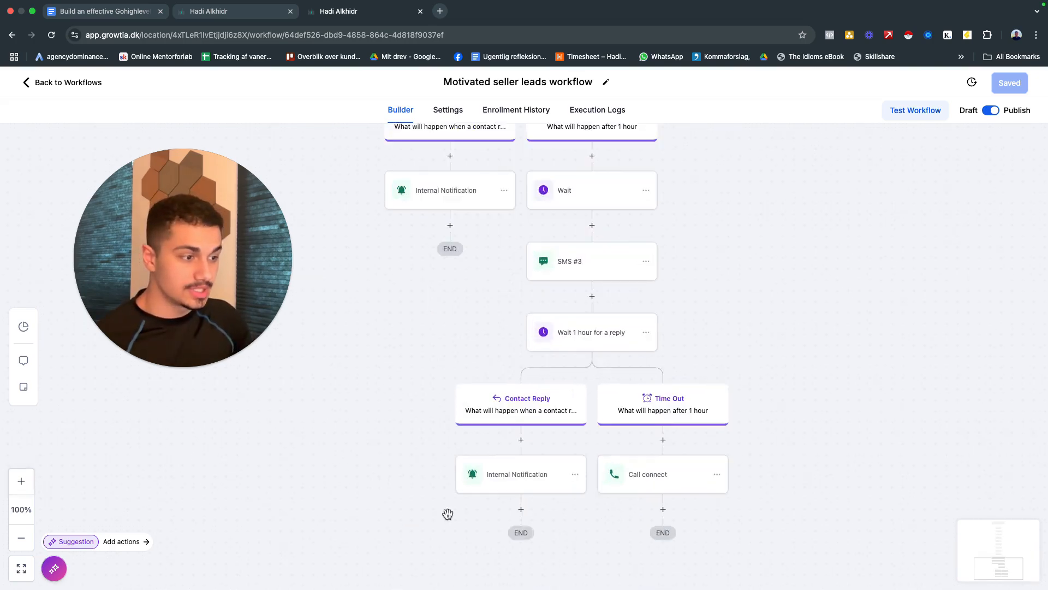
scroll(601, 367, "down", 5)
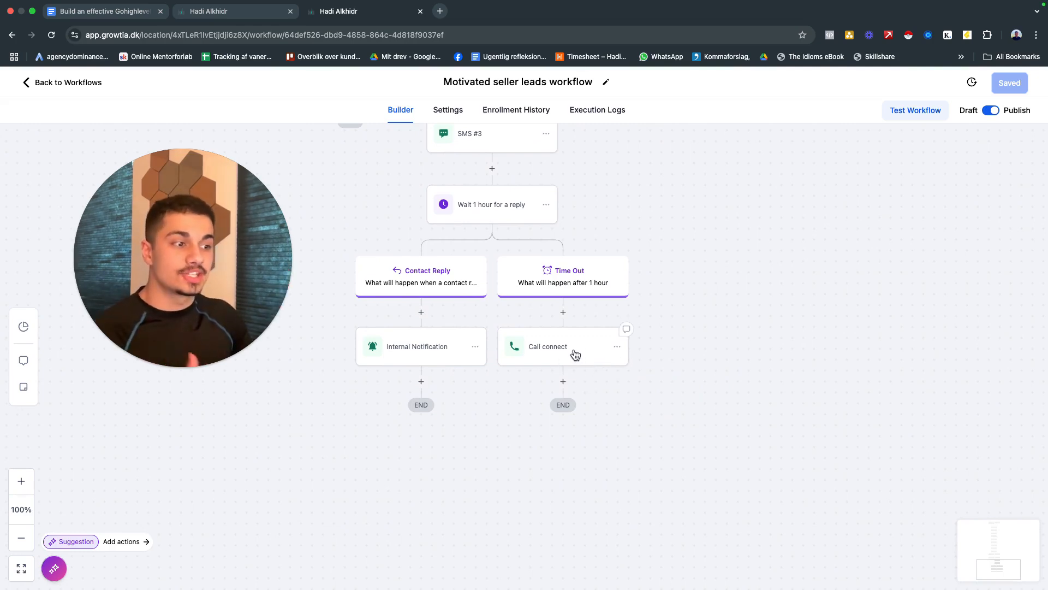
Review the order of waits, text messages and notifications from the trigger through to the Call connect action
left_click_drag(701, 273, 720, 496)
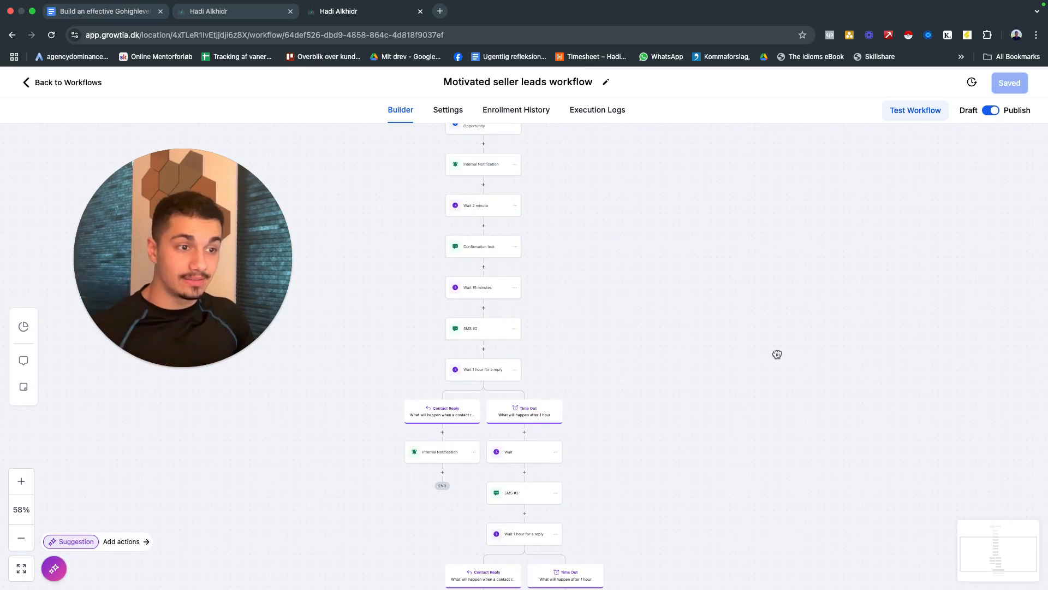
left_click_drag(777, 355, 777, 398)
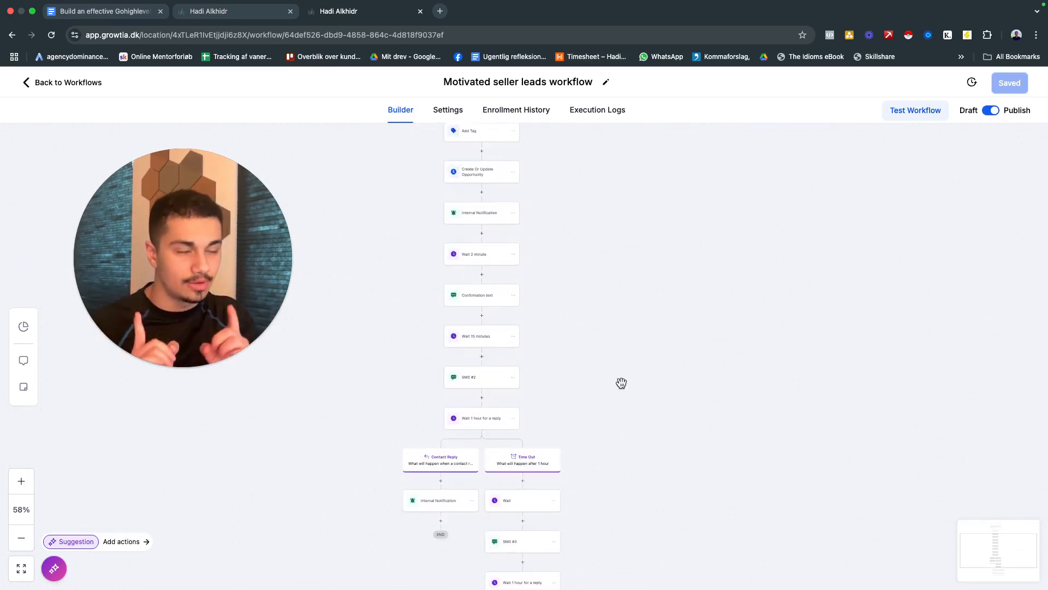
left_click_drag(628, 286, 677, 113)
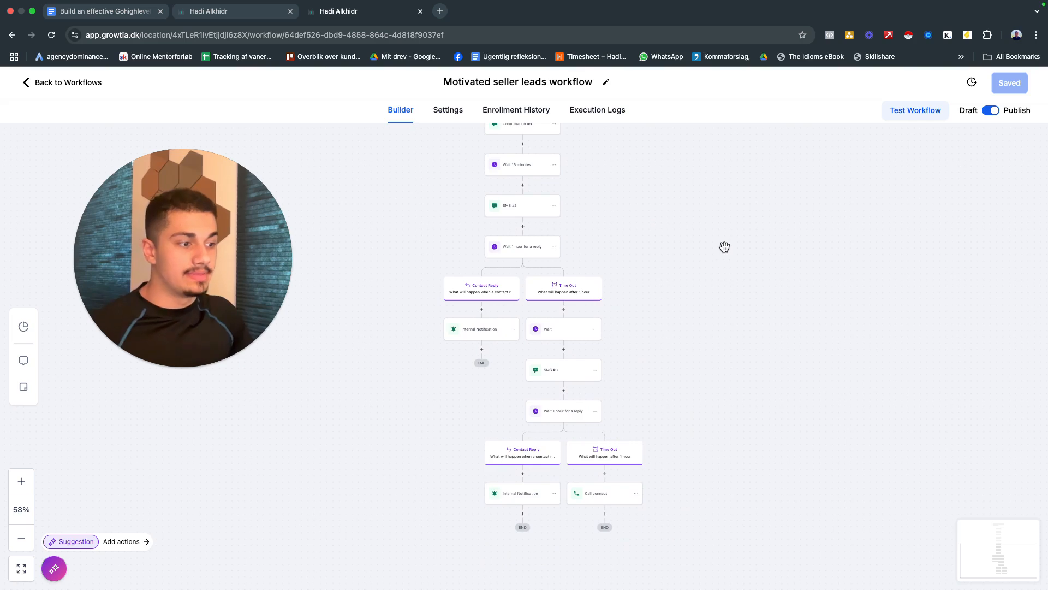
scroll(726, 252, "up", 5)
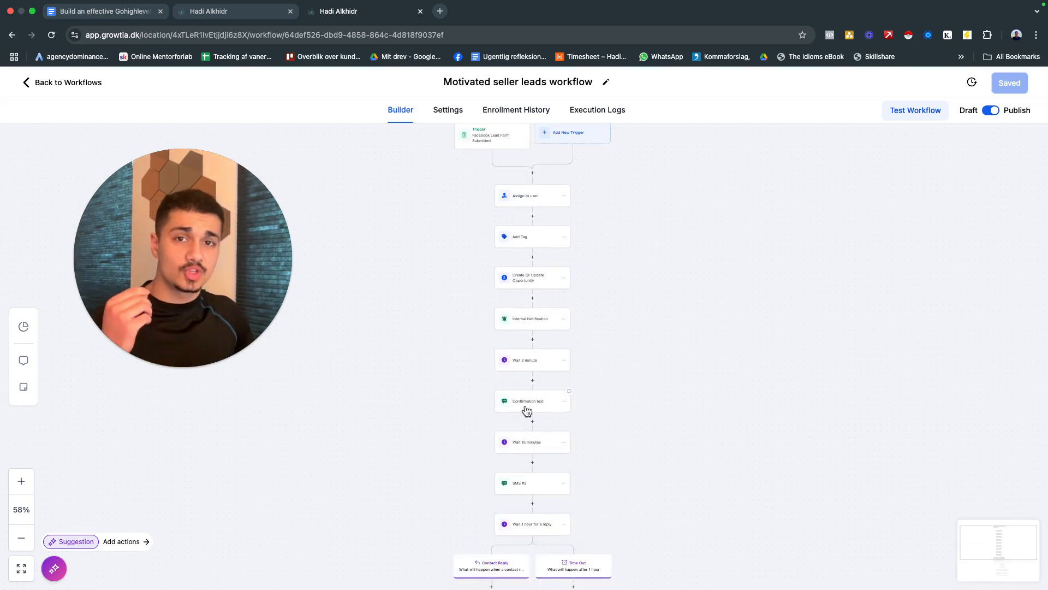
scroll(713, 456, "down", 10)
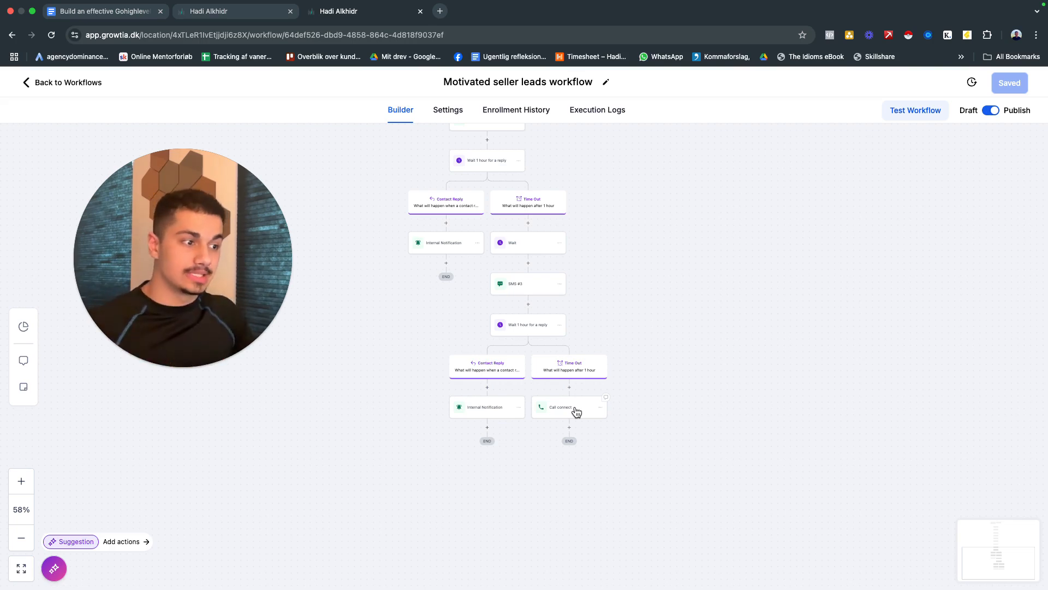
scroll(652, 441, "up", 1)
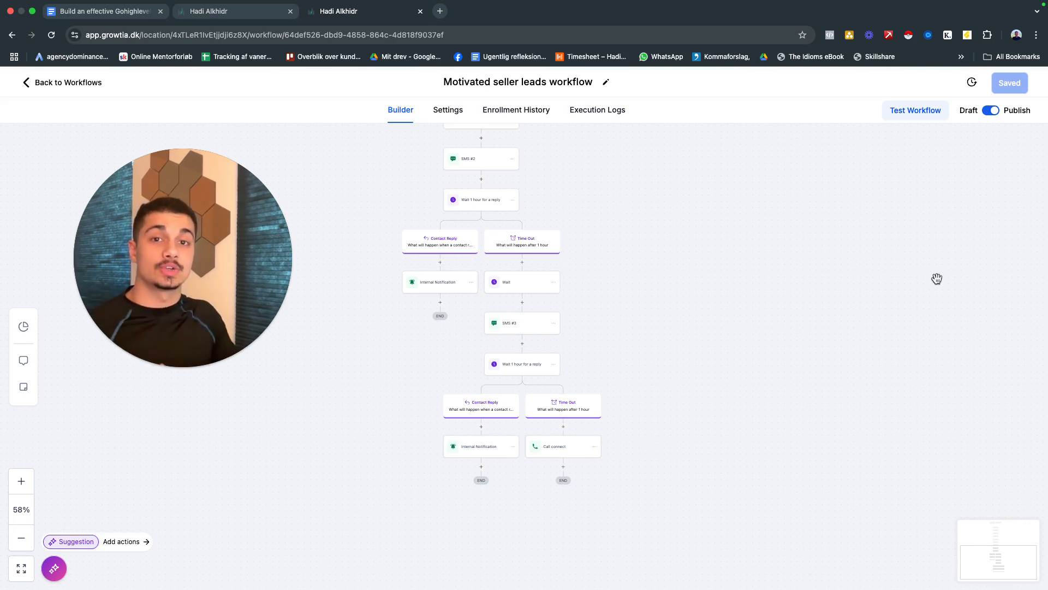
left_click_drag(937, 279, 917, 263)
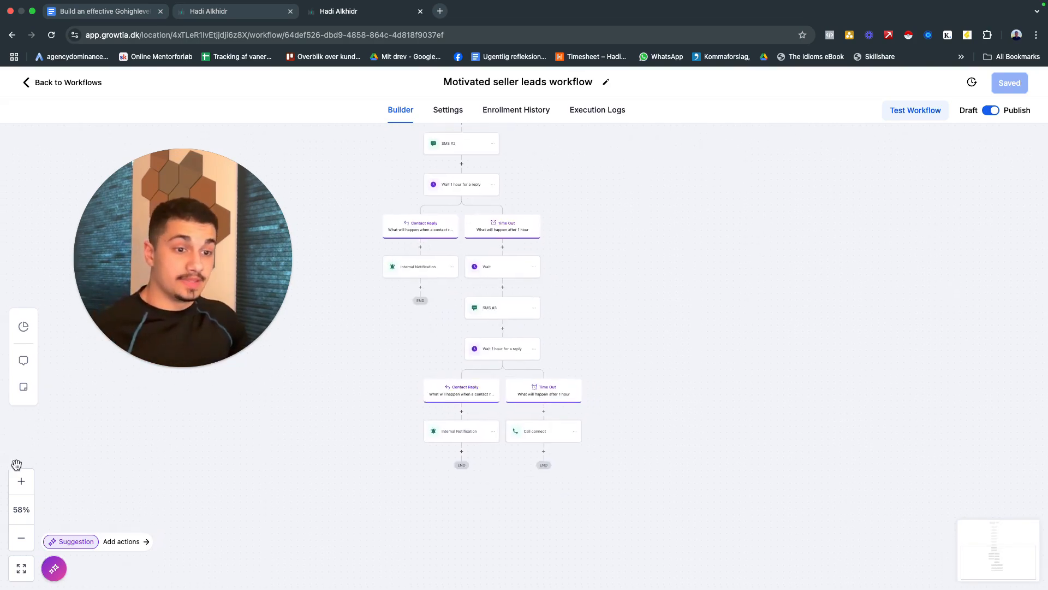
left_click(22, 537)
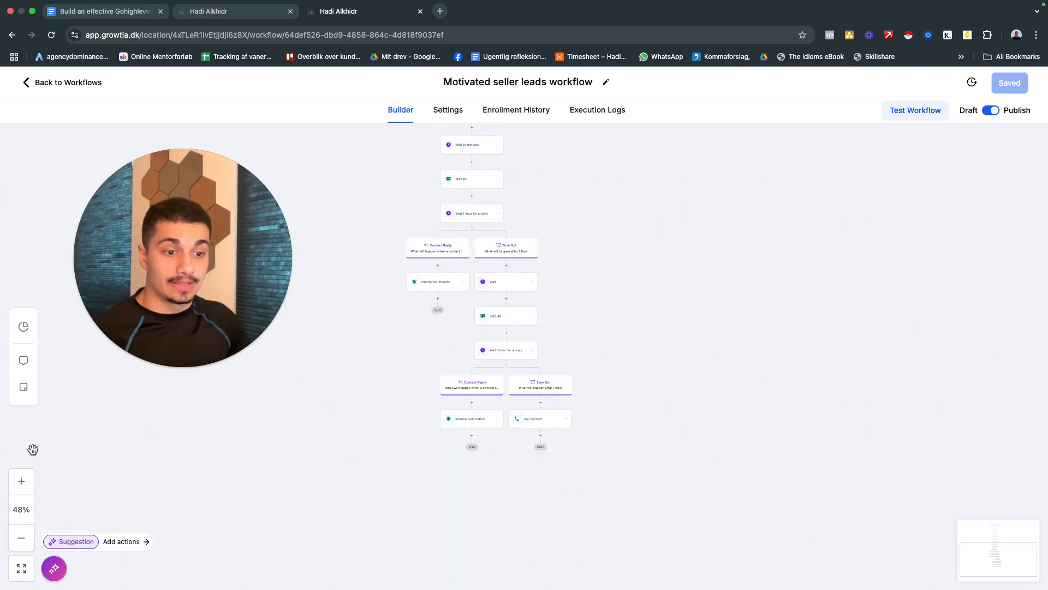
left_click(22, 481)
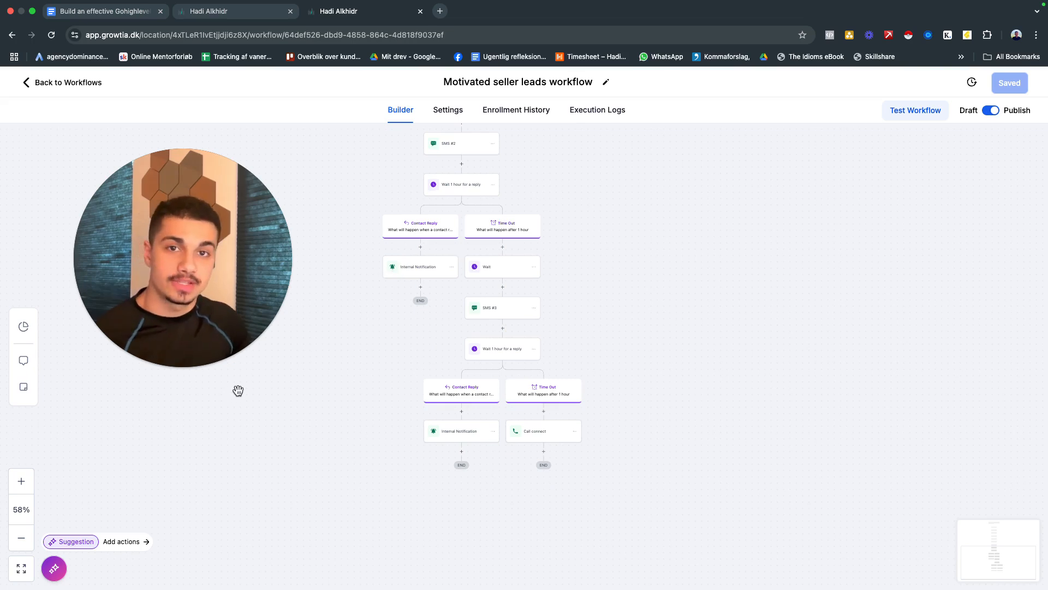
scroll(578, 221, "up", 1)
left_click_drag(579, 221, 633, 588)
left_click_drag(665, 318, 749, 176)
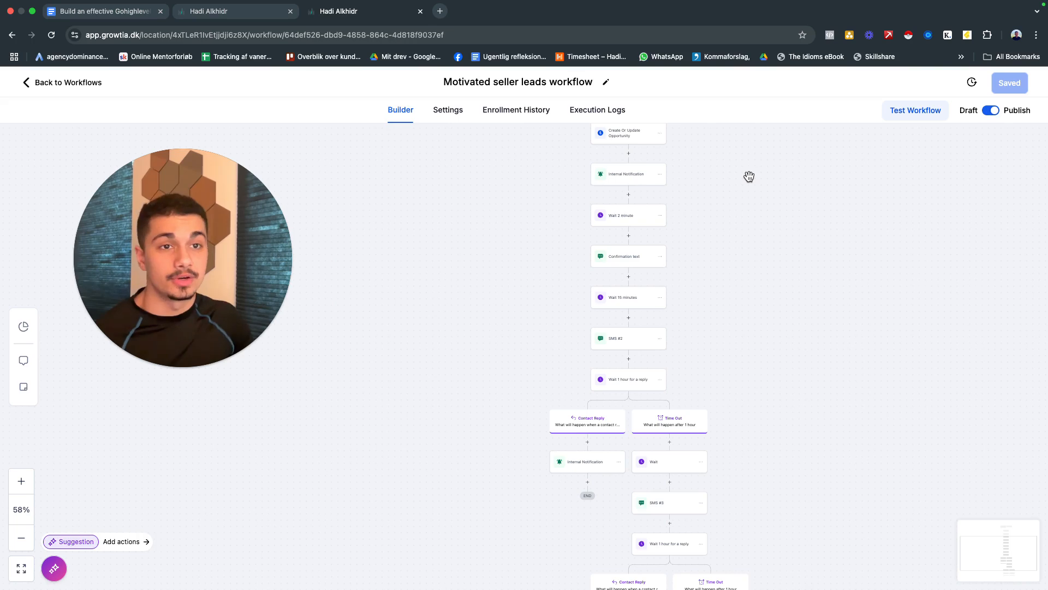
left_click_drag(742, 286, 633, 182)
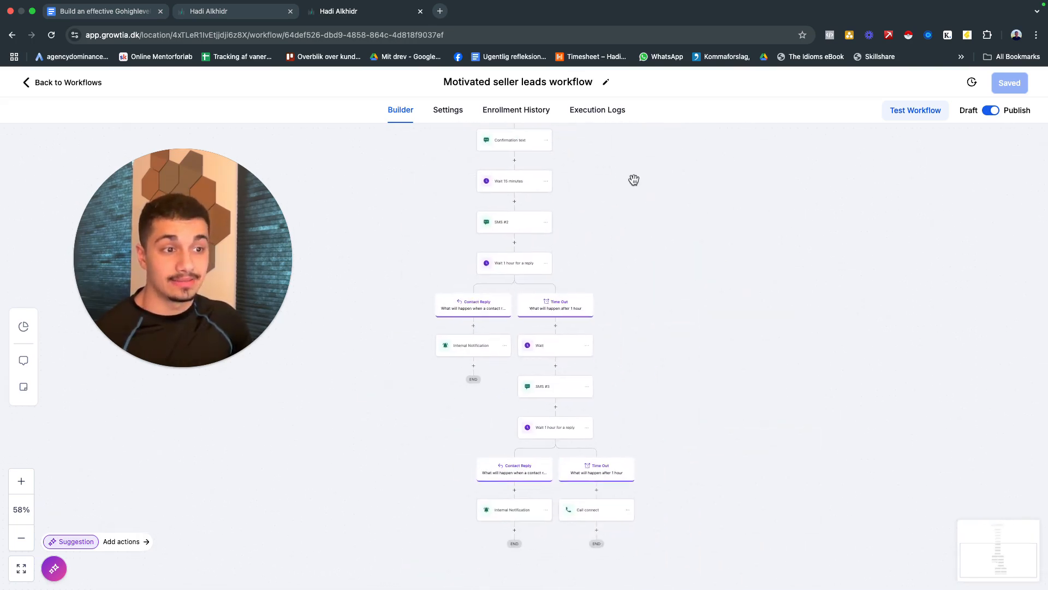
left_click(19, 539)
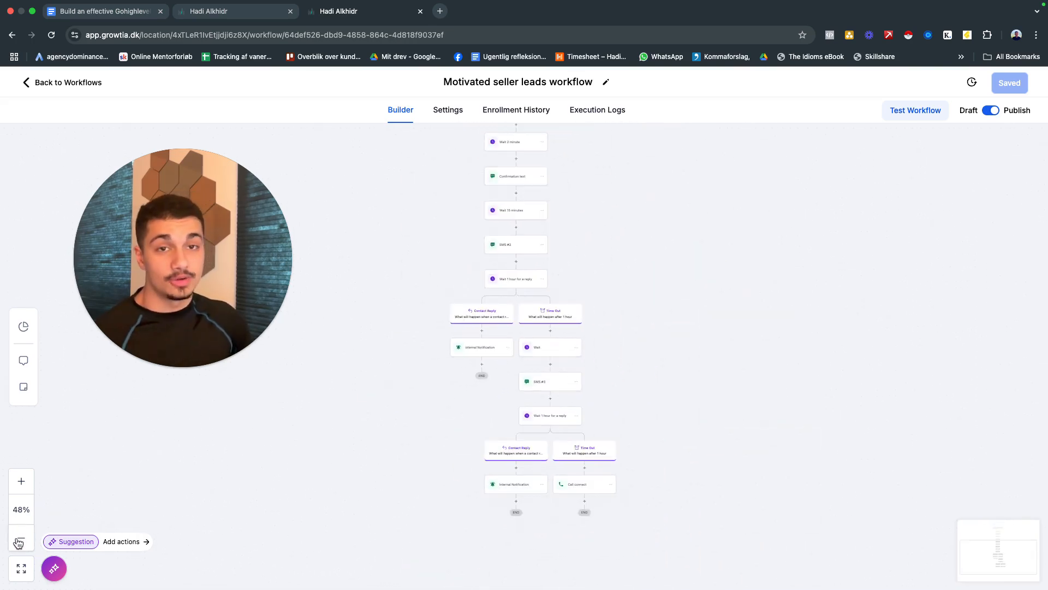